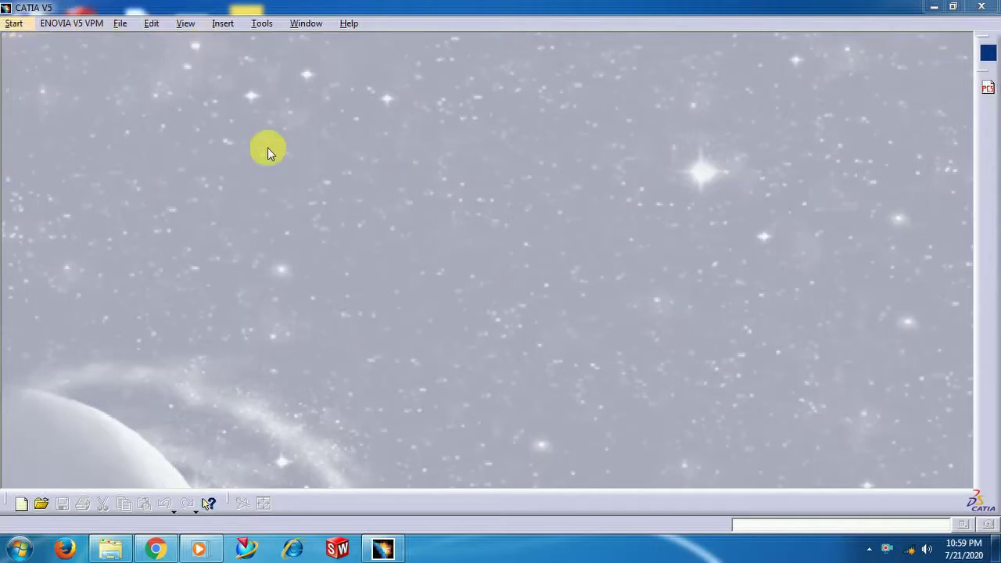
Step: Create a new part named Part1 in Part Design with hybrid design enabled
click(13, 24)
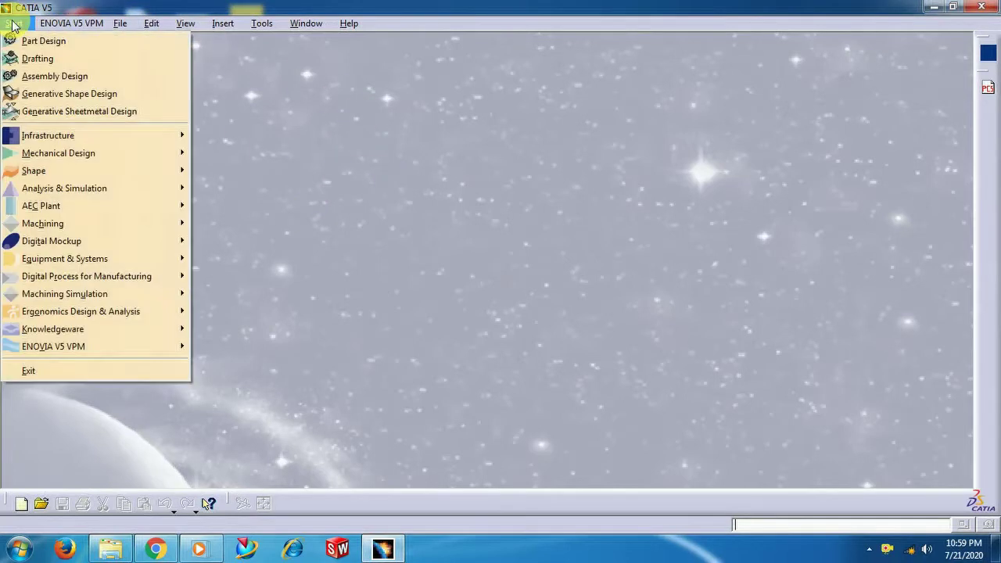
click(27, 41)
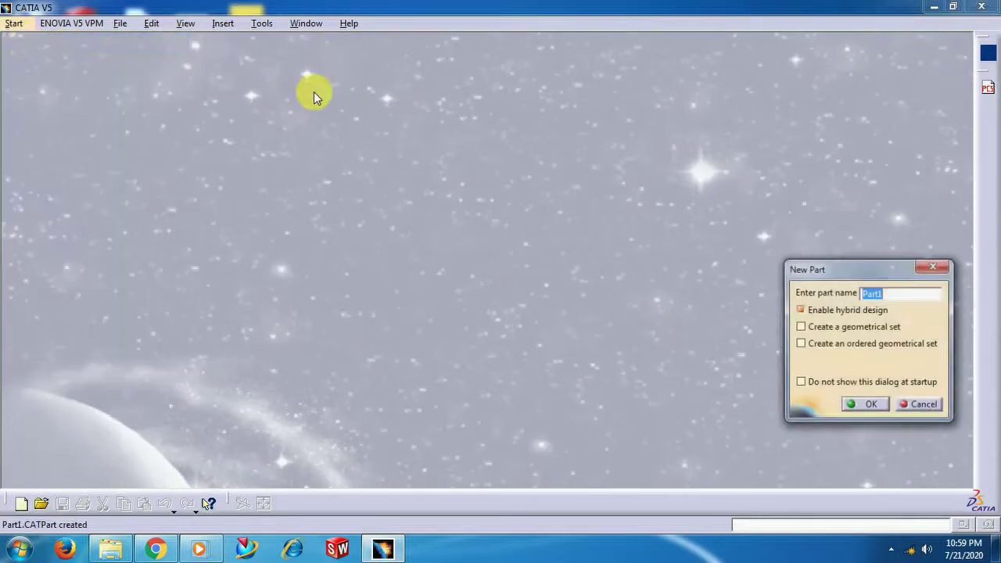
click(870, 406)
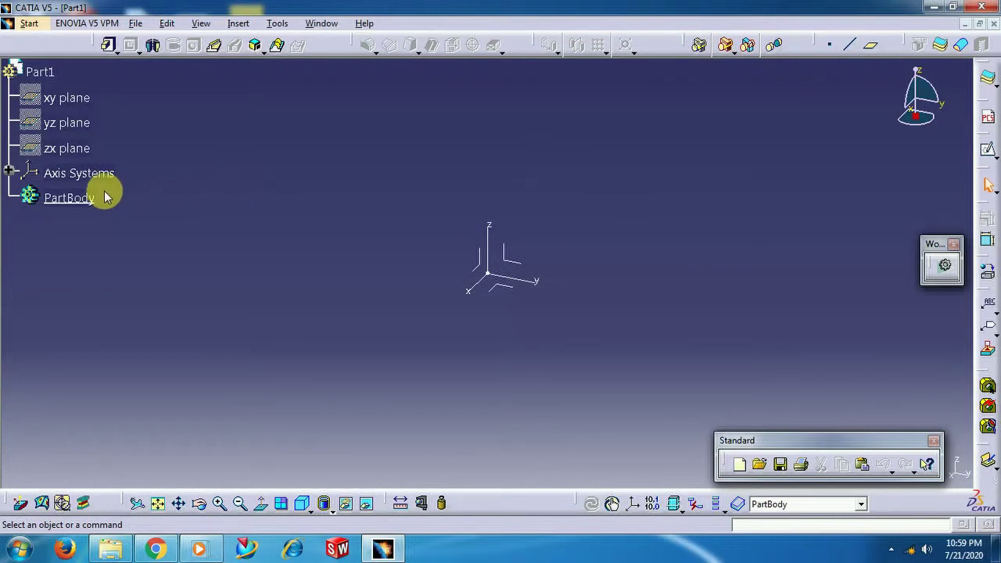
Step: Sketch a rectangle about 80 mm wide and 105 mm high around the origin on the xy plane and exit the sketch
click(69, 198)
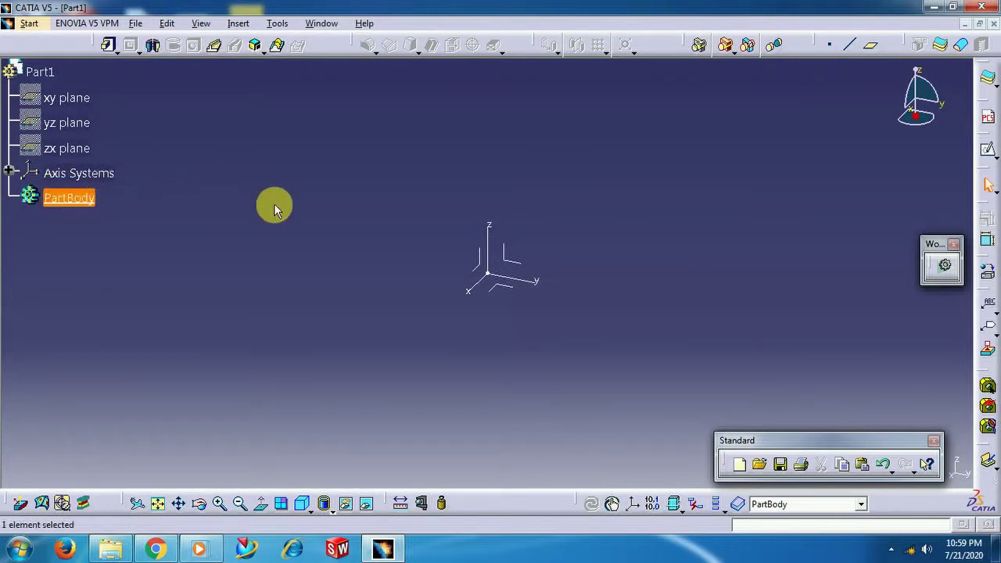
click(499, 280)
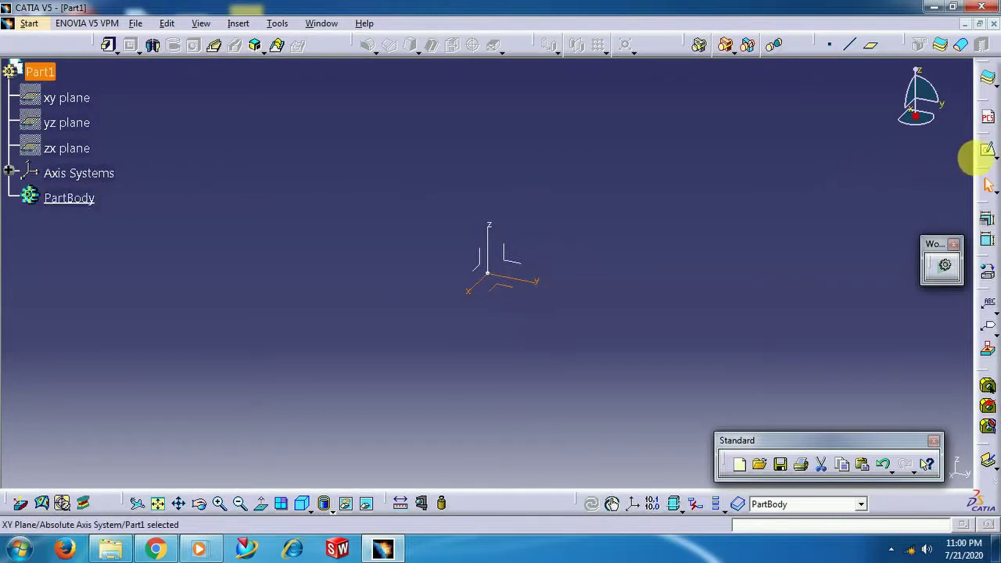
click(989, 154)
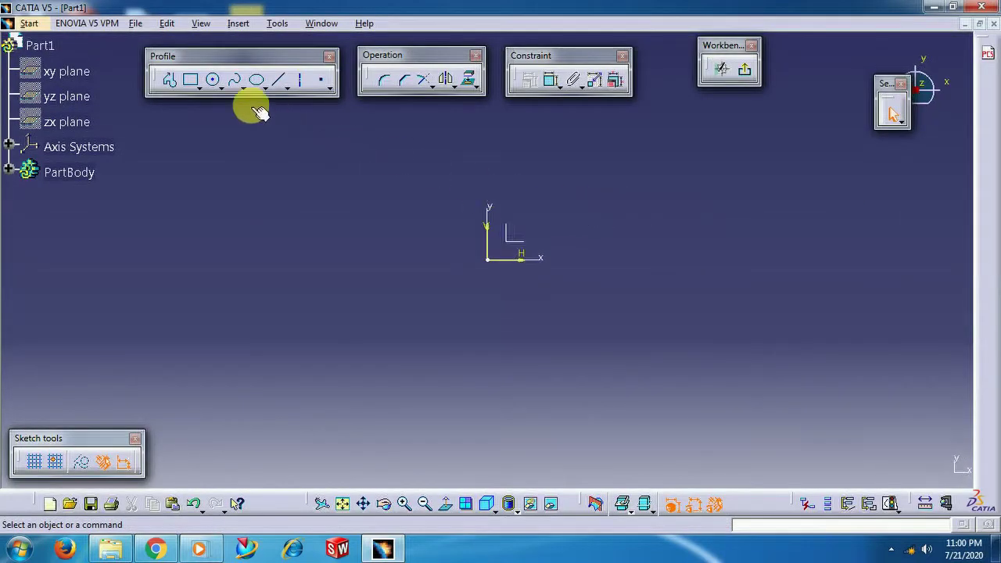
click(191, 80)
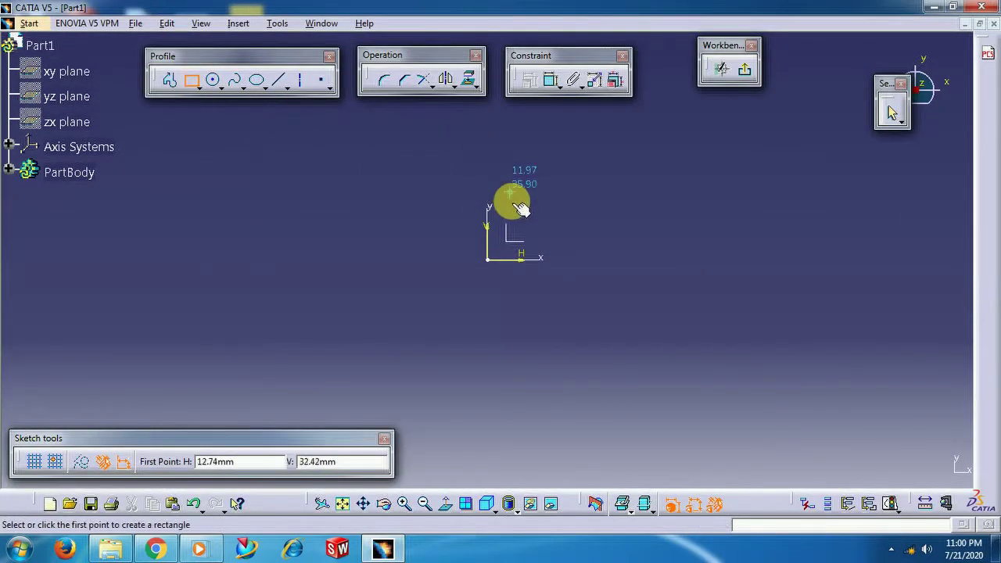
click(424, 158)
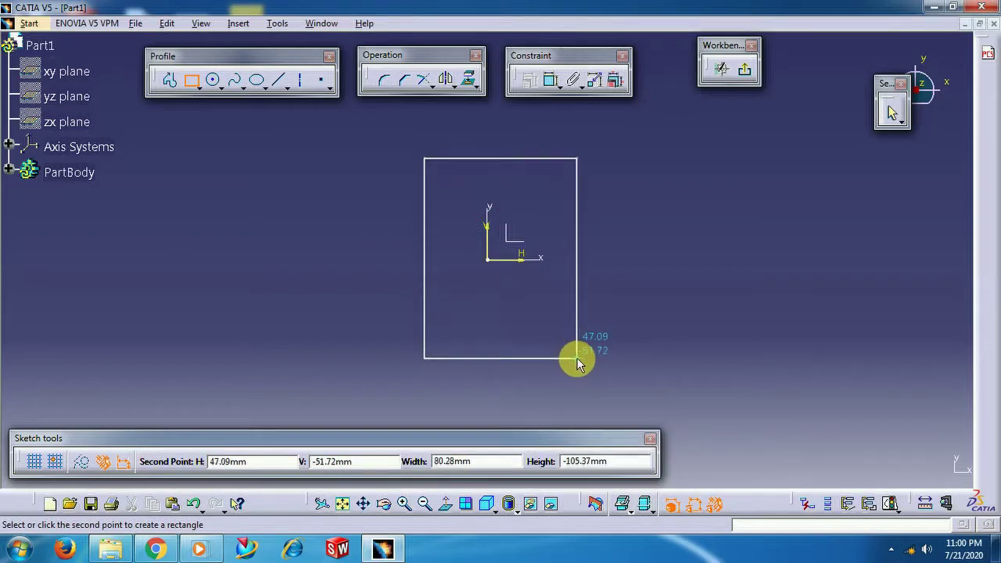
click(577, 358)
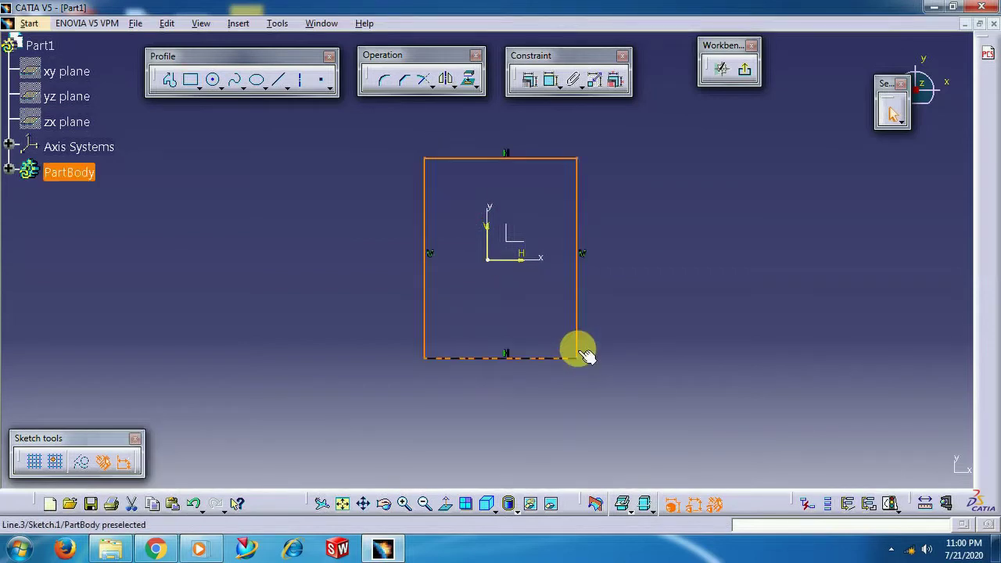
click(747, 73)
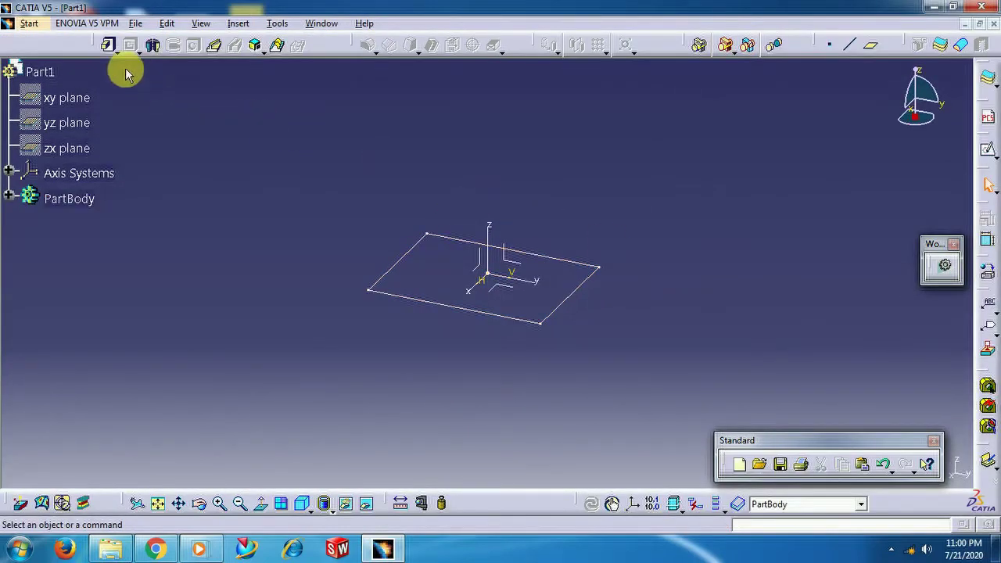
Step: Pad the rectangle sketch with a length of 60 mm and mirrored extent
click(109, 48)
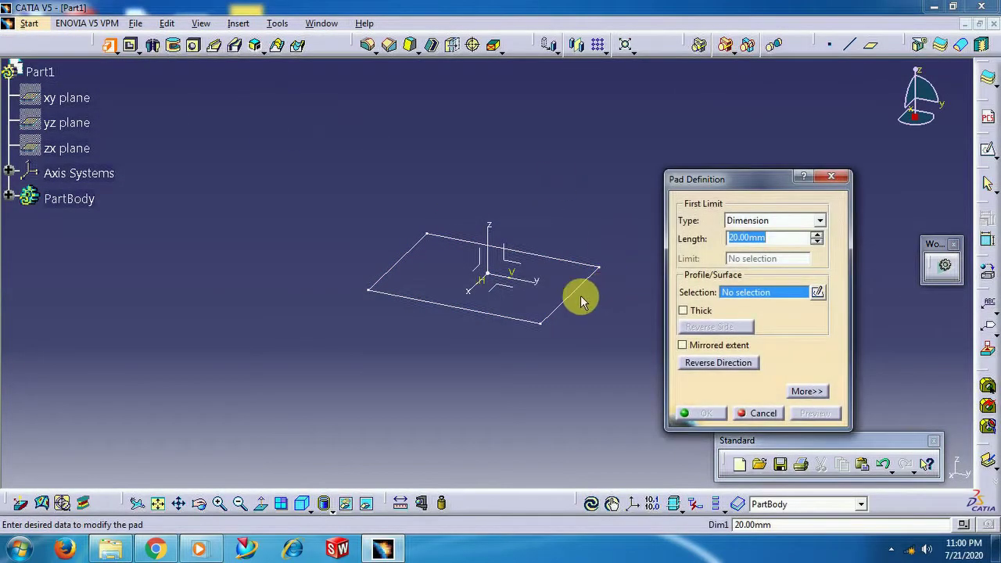
click(578, 295)
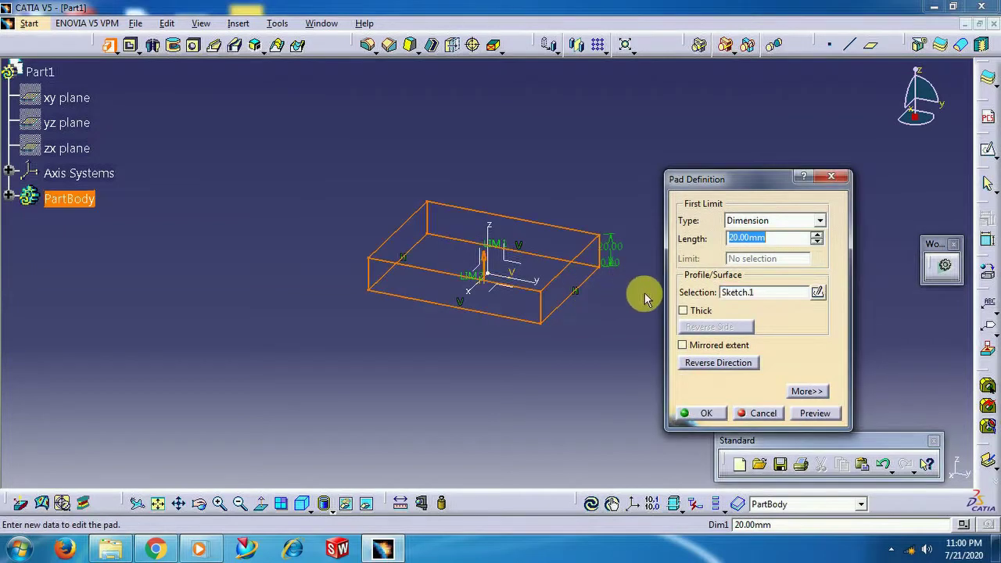
text(50)
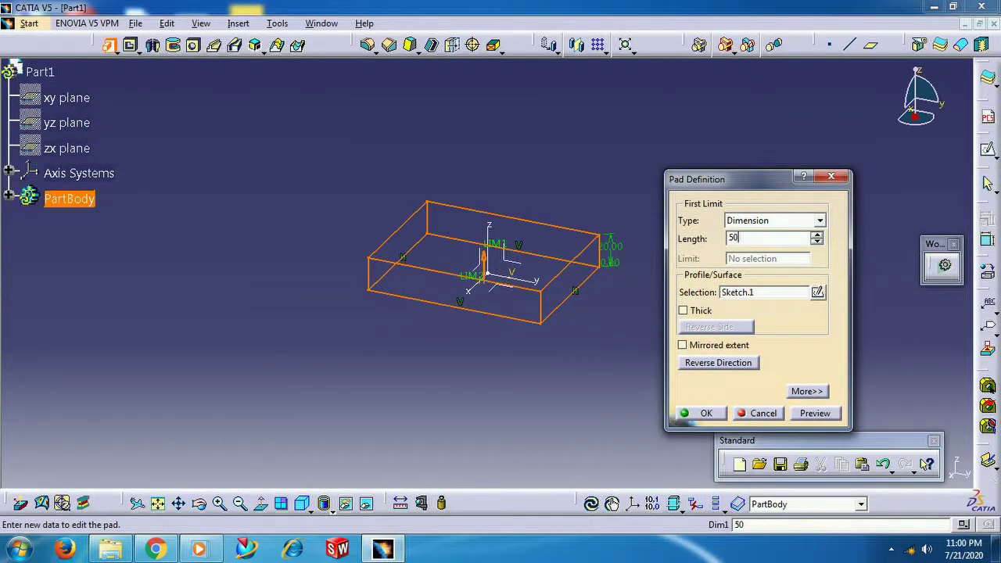
click(718, 347)
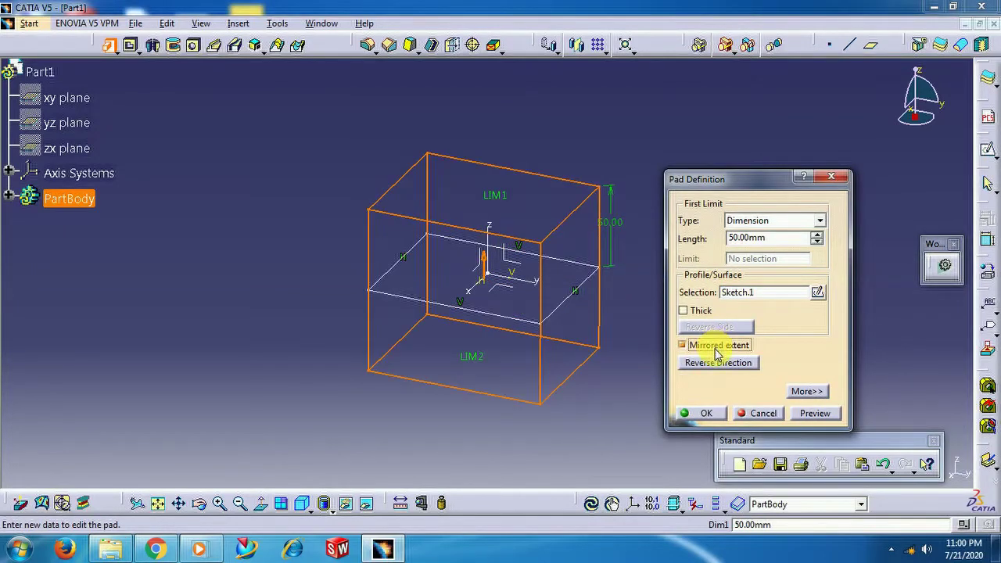
drag(770, 237, 691, 240)
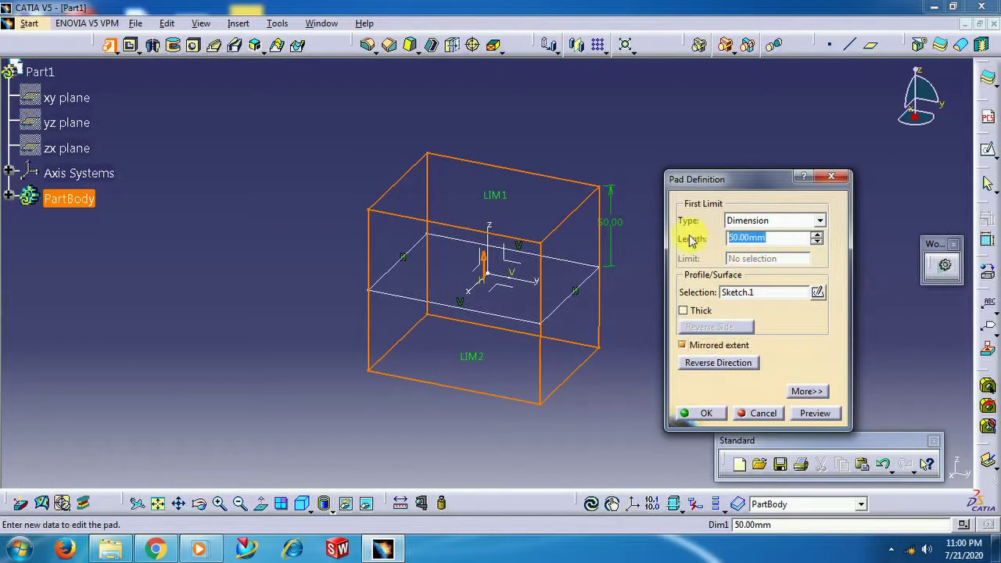
text(60)
click(707, 413)
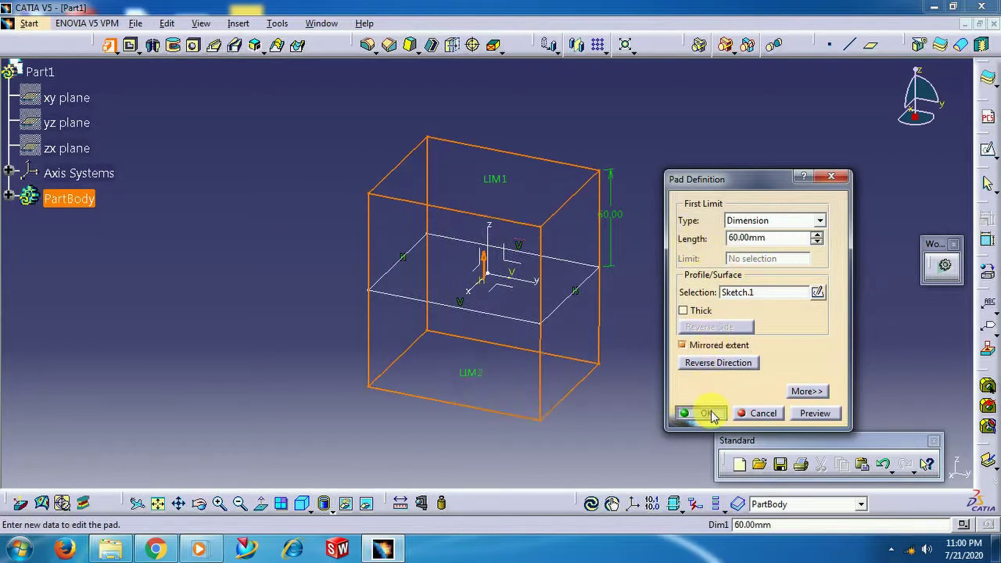
Step: Start a Draft on the block's side face facing positive x, with the top face as the neutral element
middle_drag(662, 257, 558, 324)
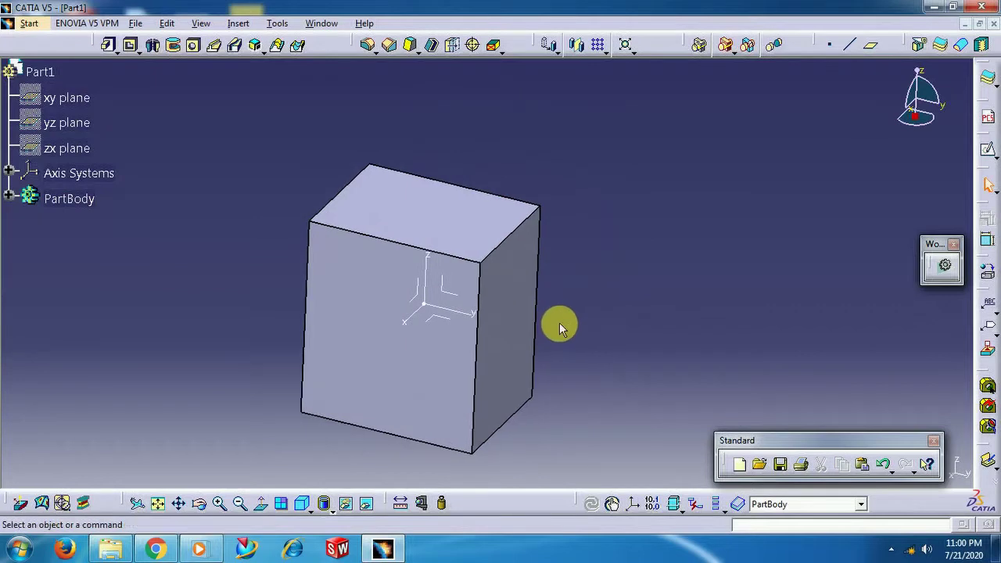
middle_drag(179, 402, 482, 393)
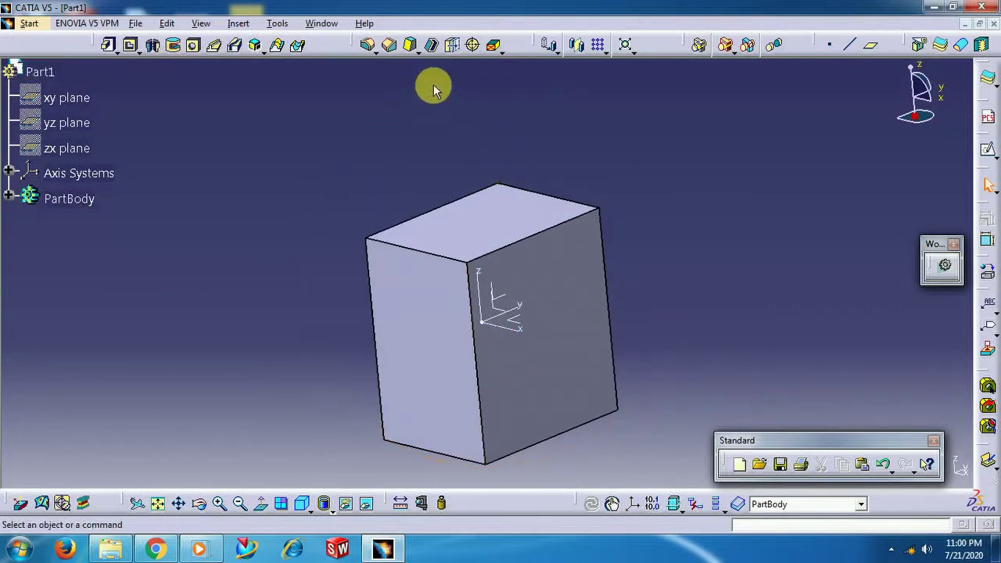
click(410, 47)
middle_click(672, 230)
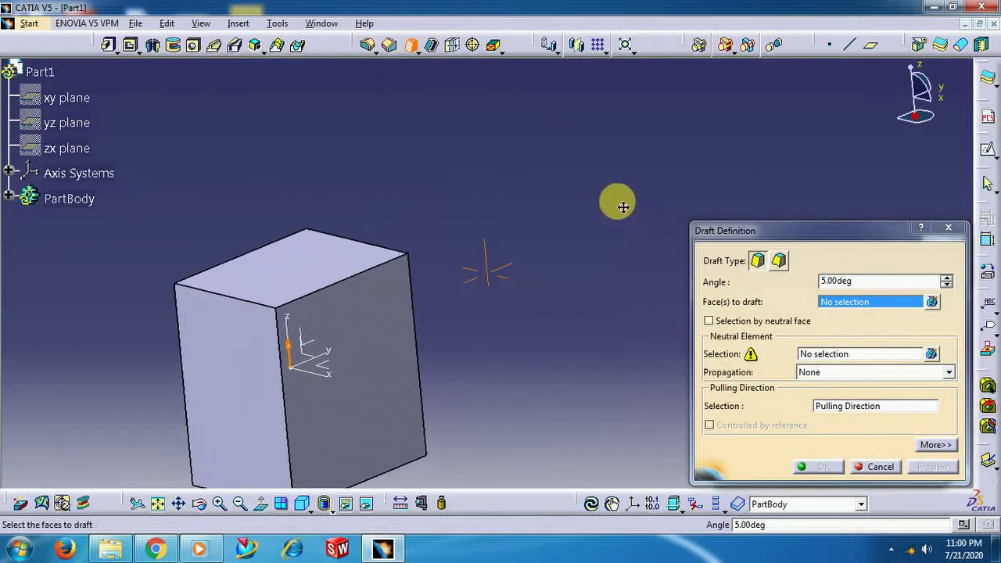
middle_drag(624, 206, 686, 123)
middle_drag(521, 217, 586, 219)
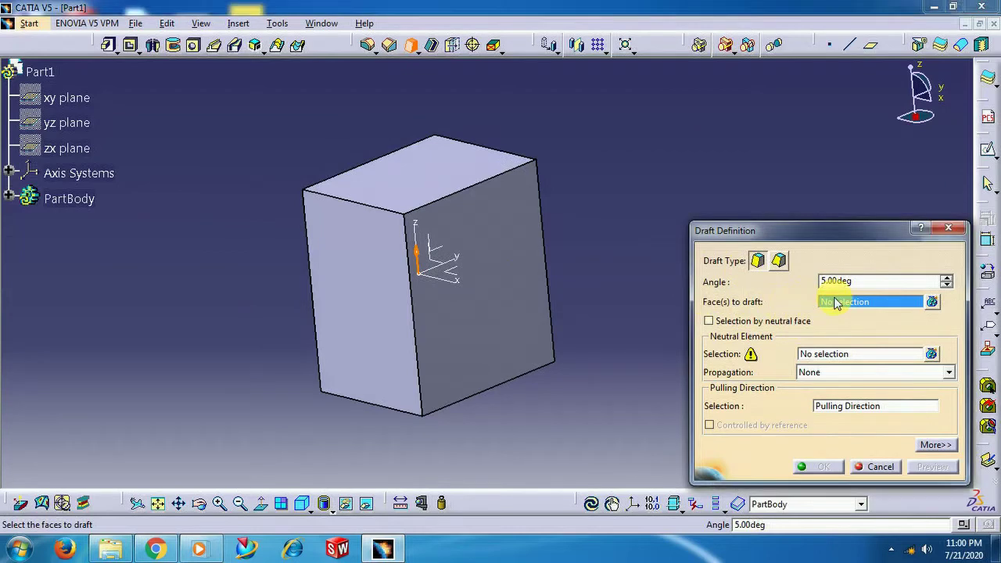
click(514, 265)
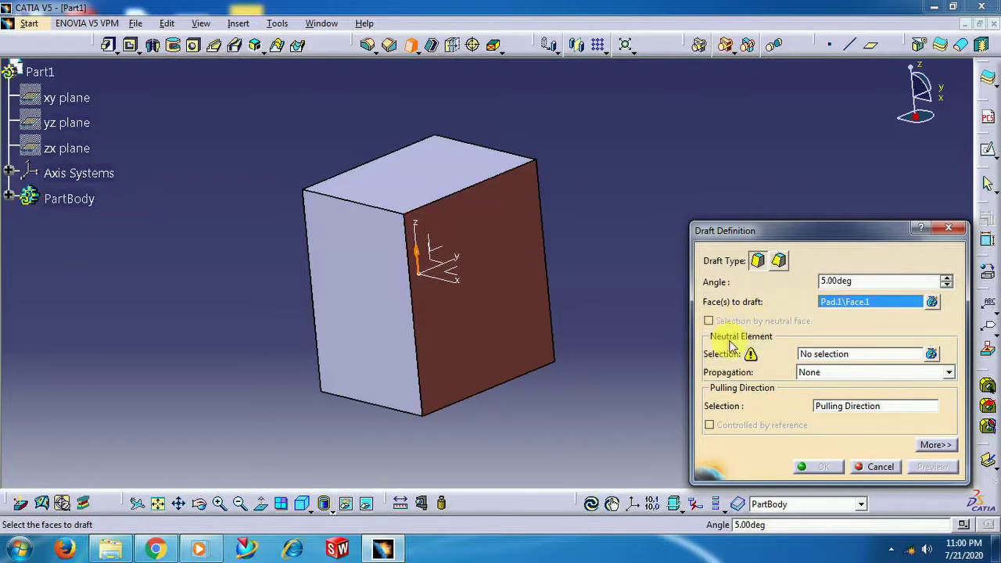
click(806, 356)
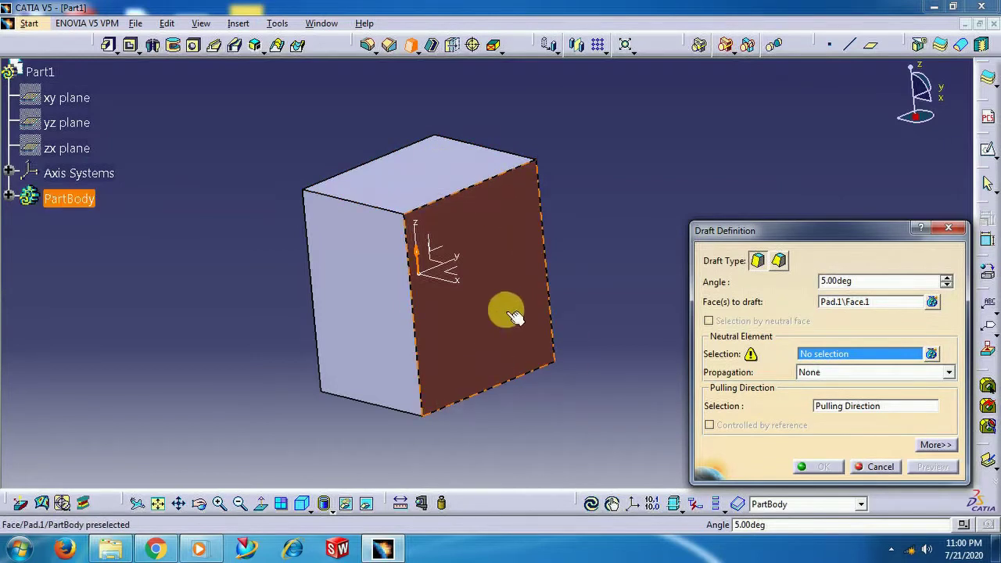
click(432, 156)
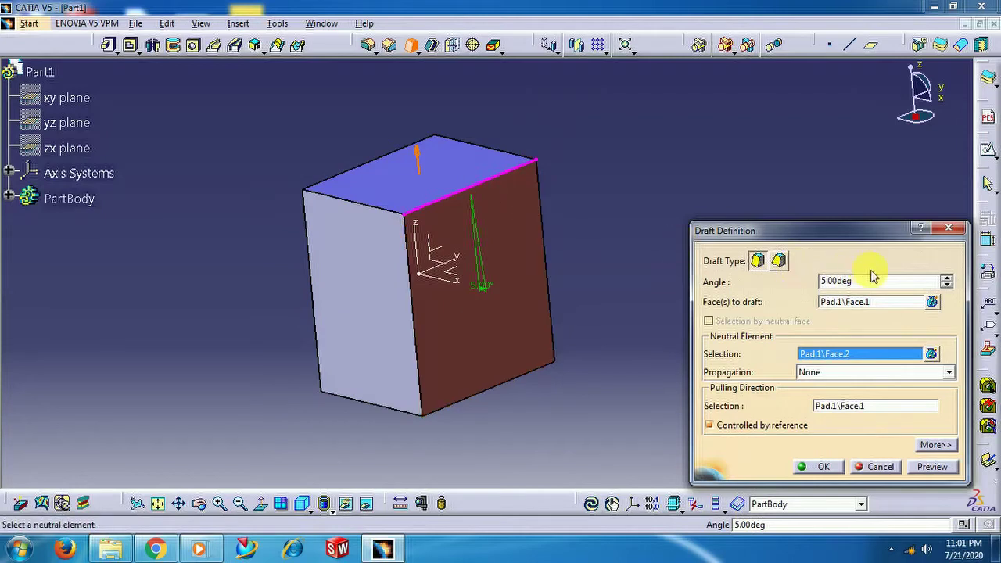
Step: Set the draft angle to 10 degrees, preview the result and create the draft
drag(860, 281, 805, 287)
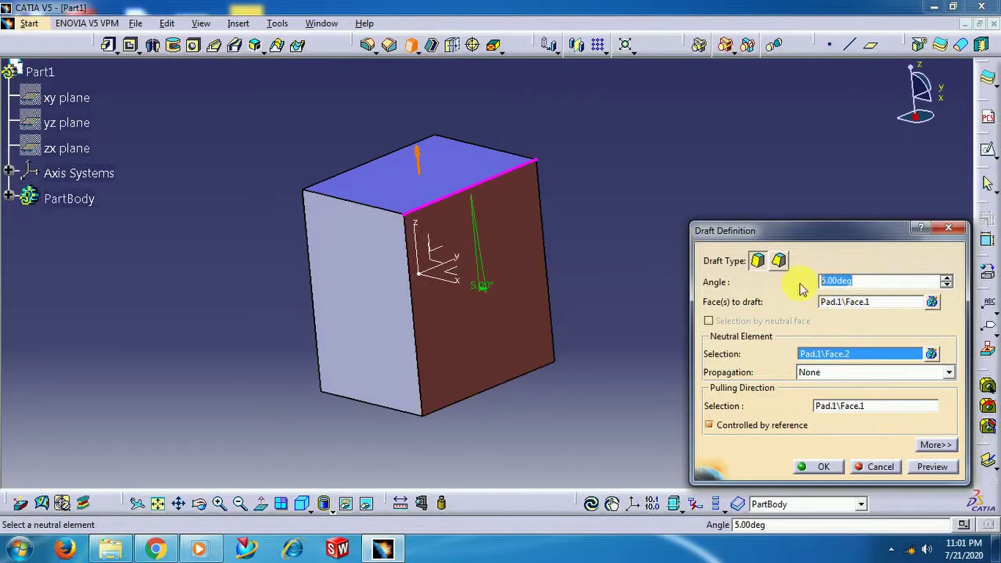
click(944, 469)
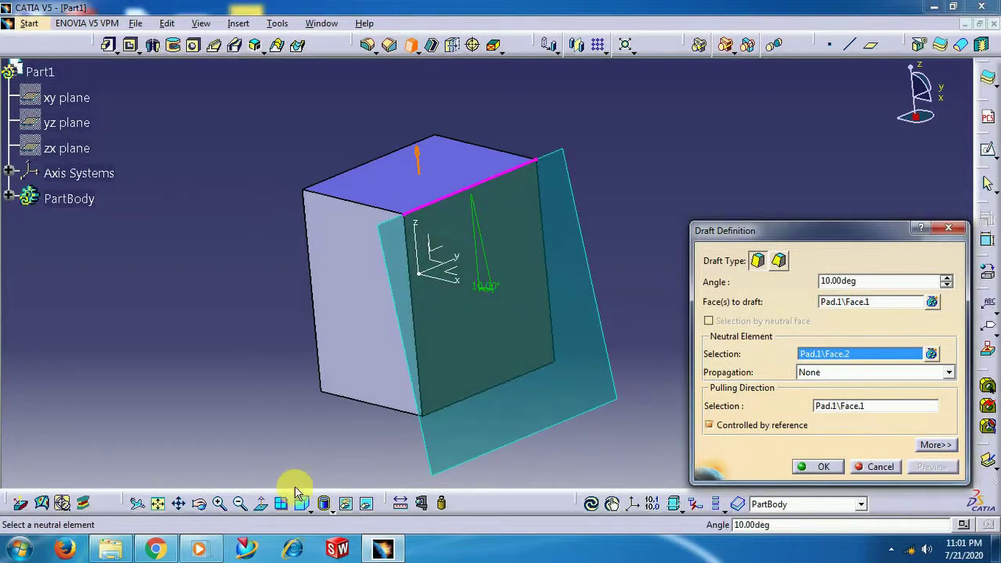
click(198, 505)
drag(261, 348, 365, 320)
middle_drag(474, 259, 567, 214)
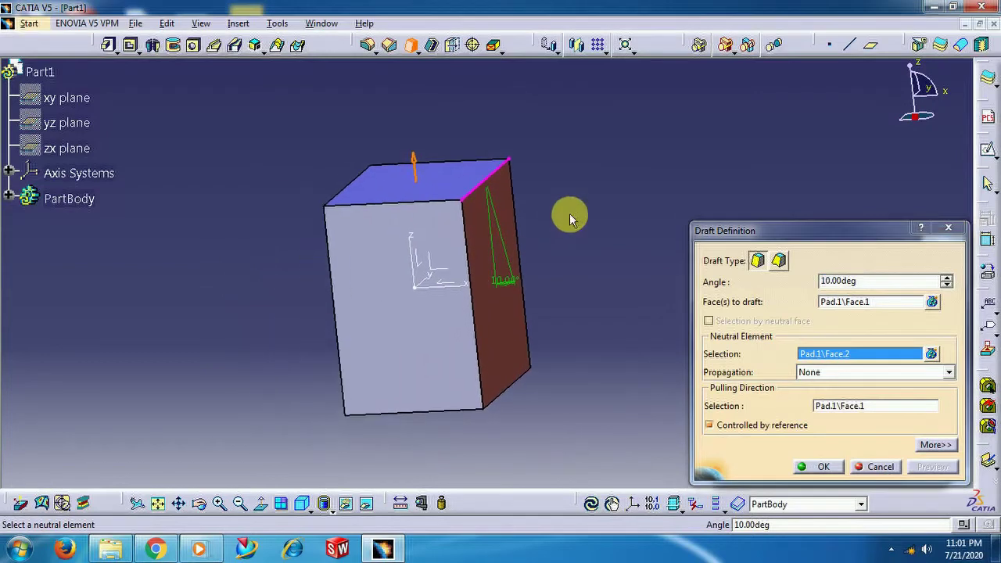
click(824, 467)
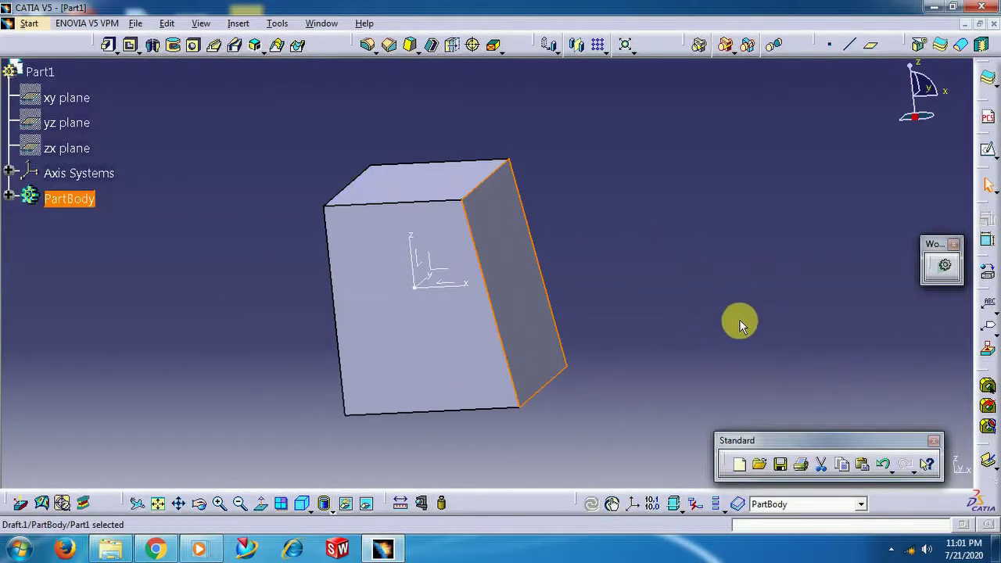
Step: Edit the draft feature under PartBody and set its angle to -10 degrees
click(9, 195)
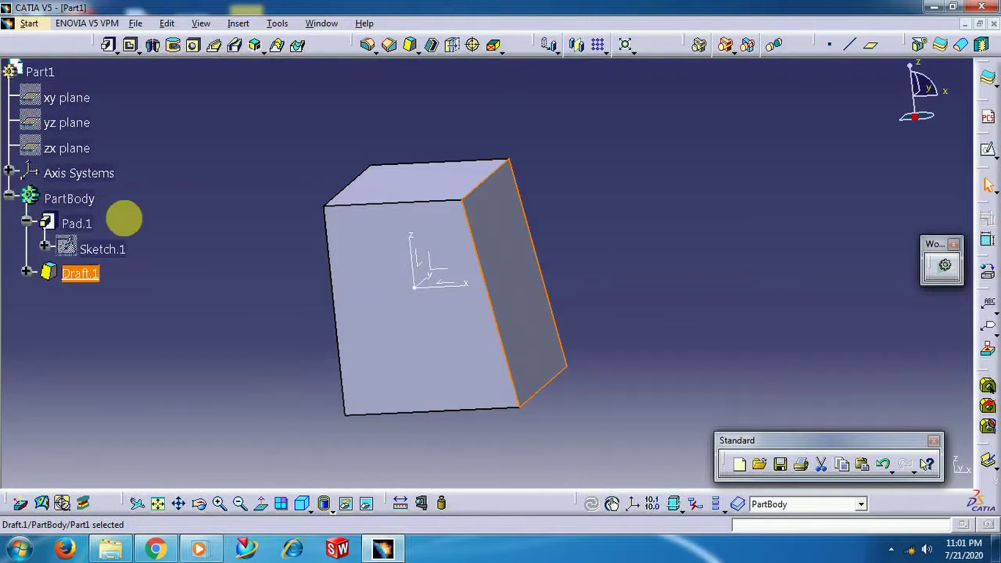
double_click(78, 273)
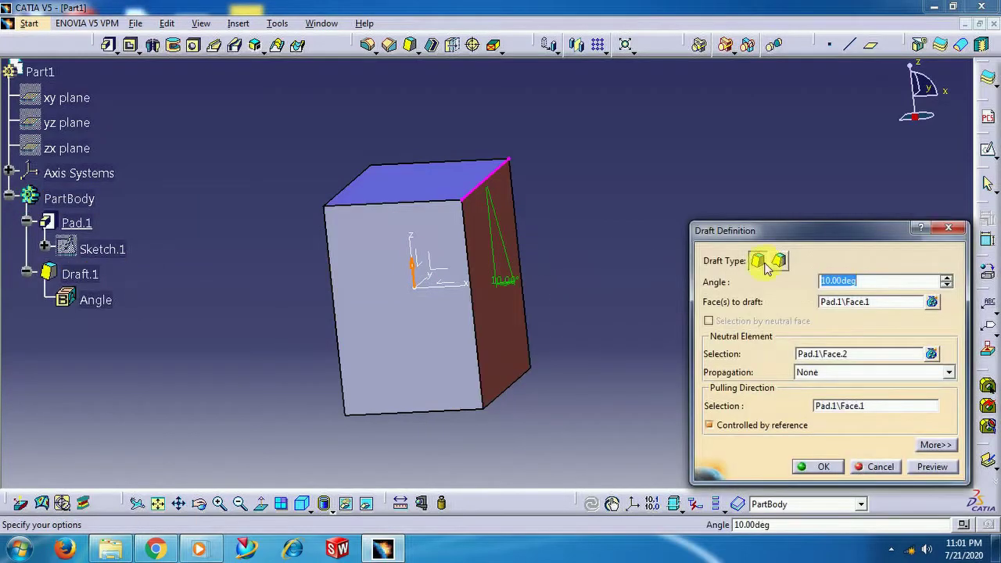
click(876, 285)
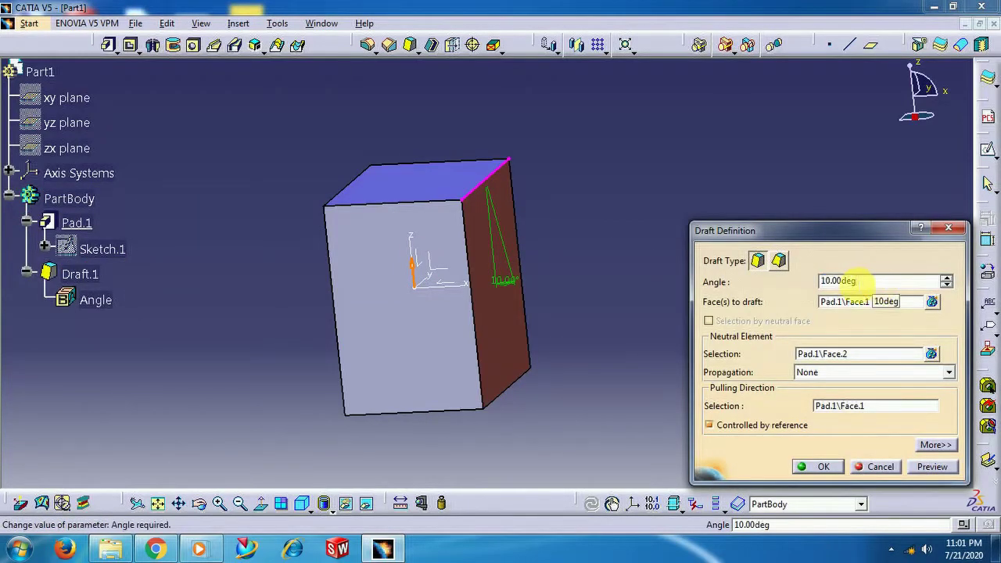
drag(852, 282, 814, 286)
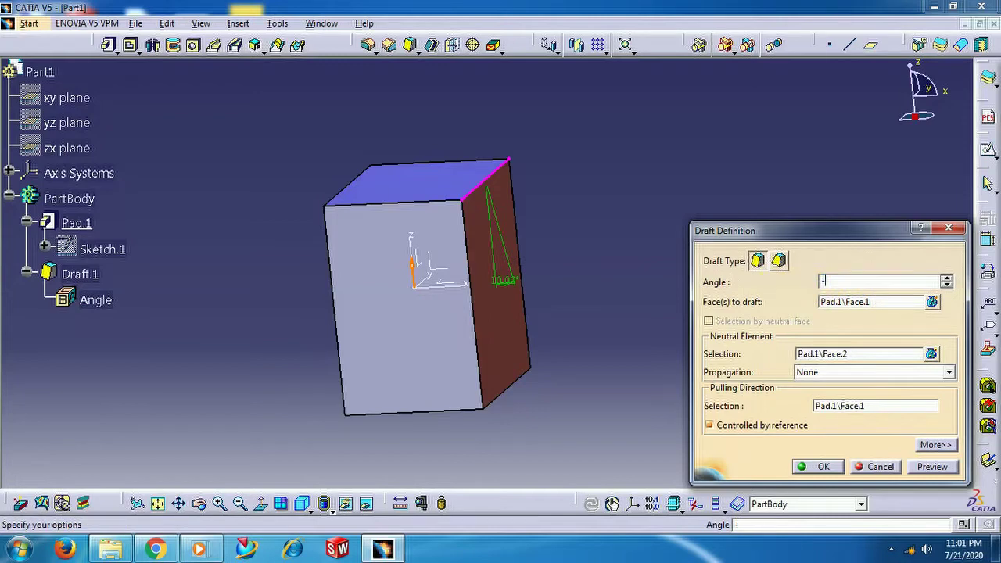
click(935, 472)
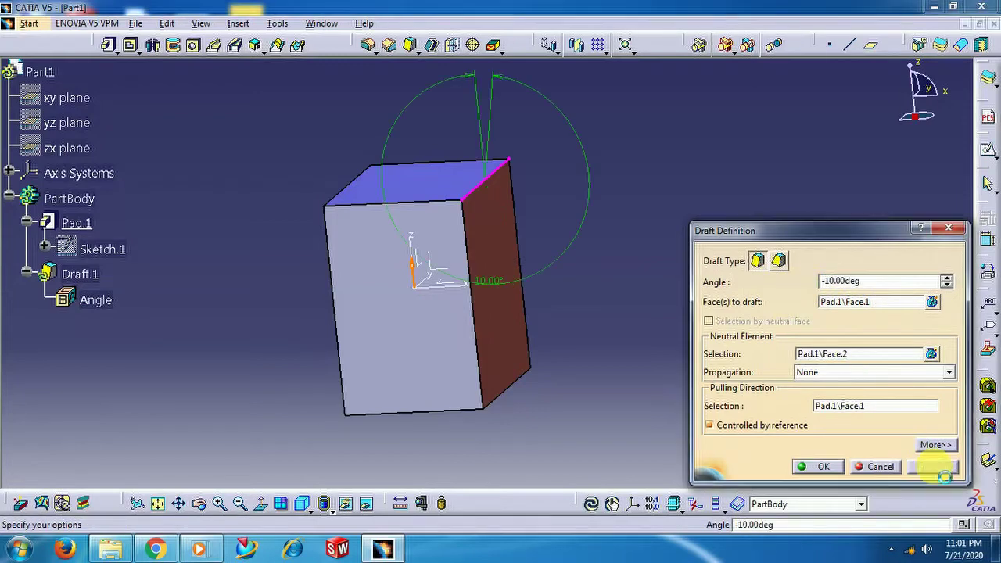
click(824, 467)
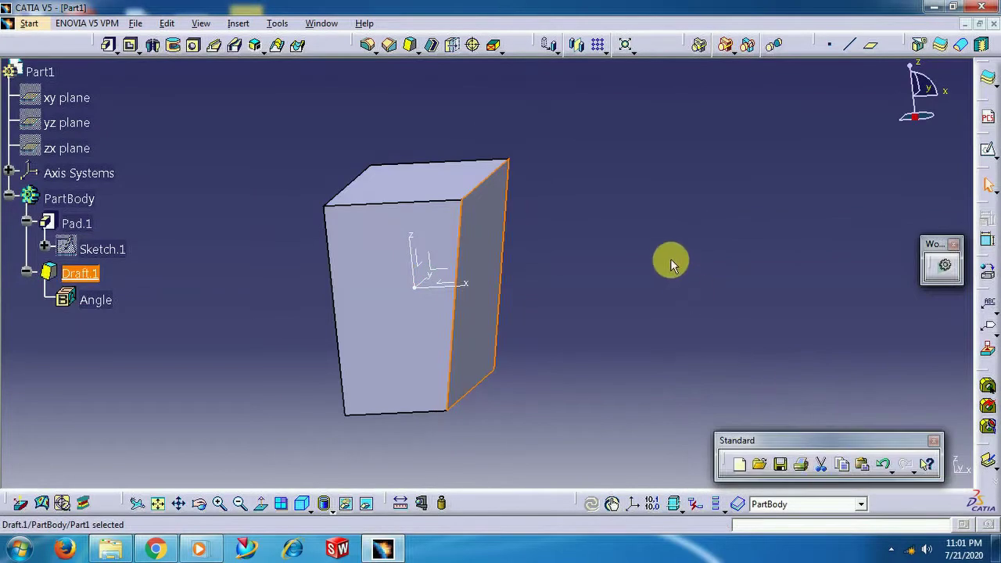
click(655, 200)
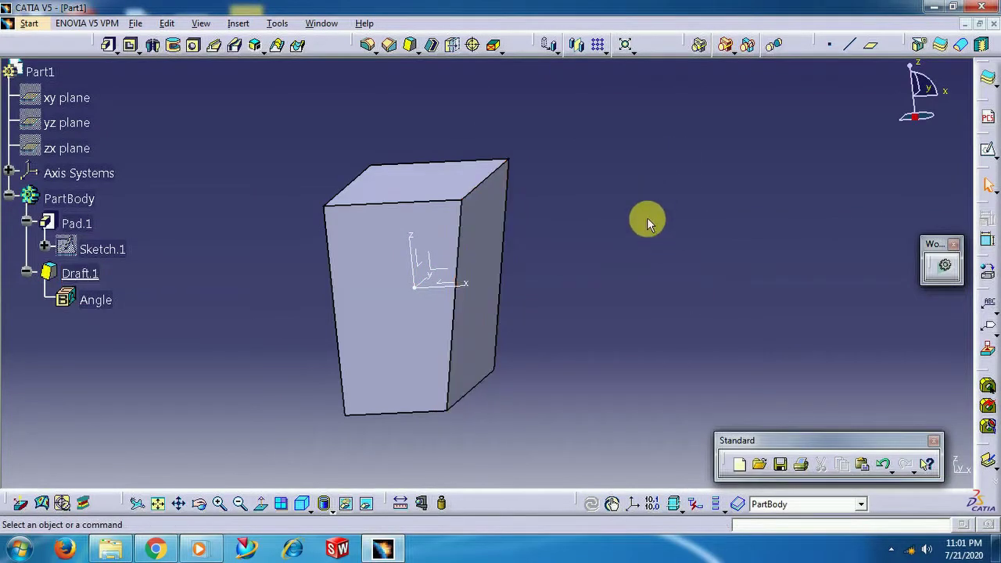
Step: Delete the draft feature from PartBody, keeping the pad
right_click(92, 283)
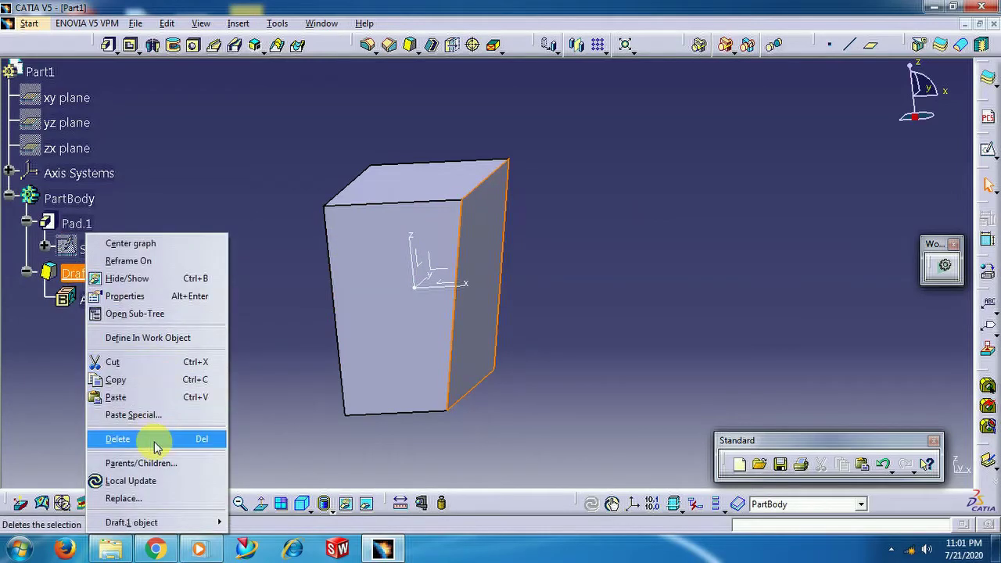
click(149, 439)
click(875, 464)
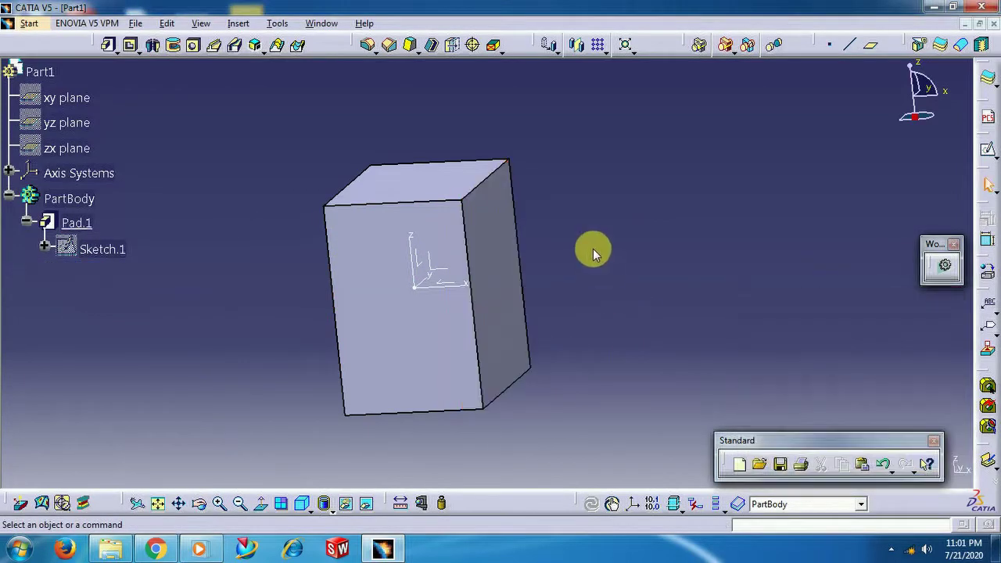
middle_drag(591, 246, 557, 279)
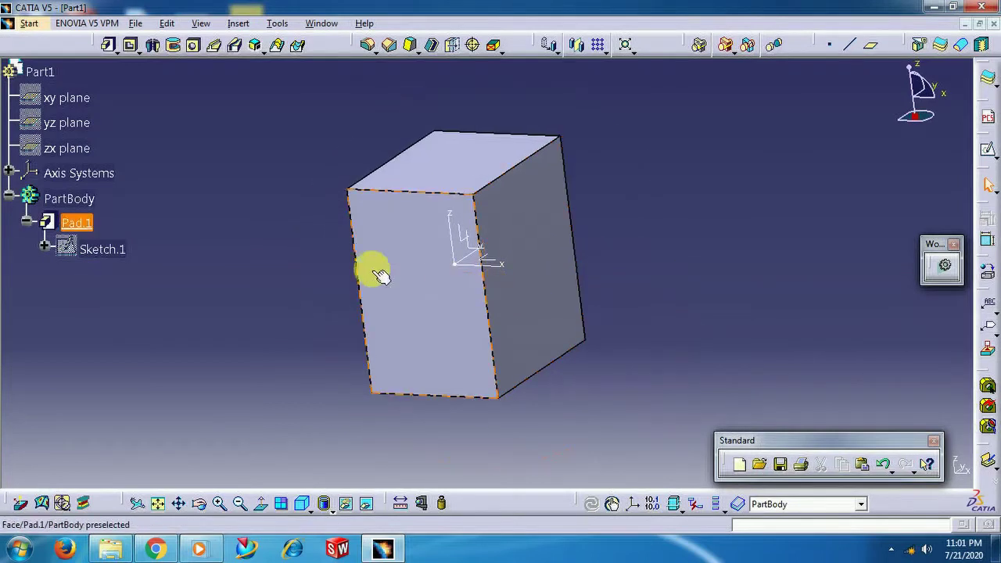
Step: Change the pad's fill color to blue in its graphic properties
right_click(76, 223)
click(119, 293)
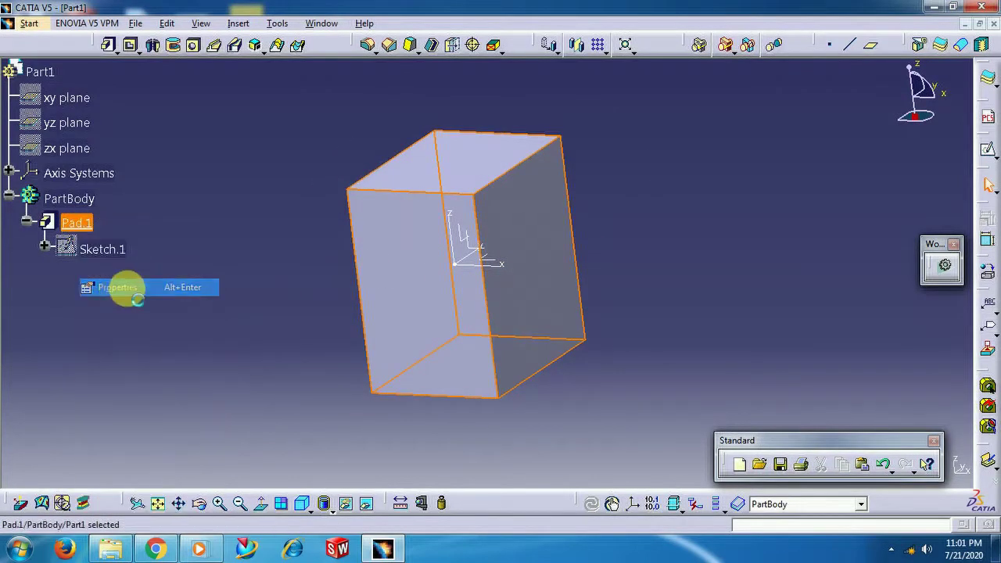
click(303, 142)
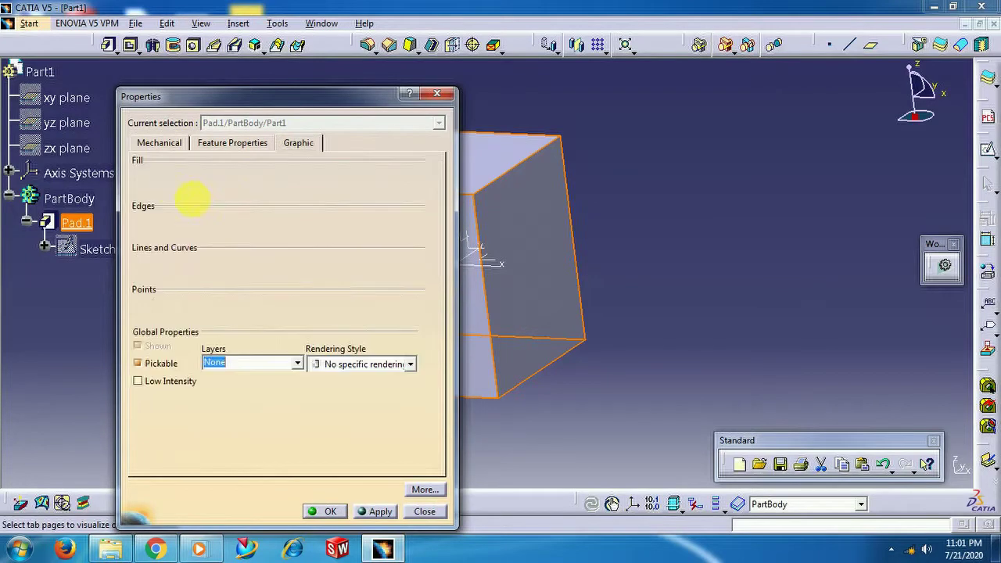
click(175, 190)
click(185, 332)
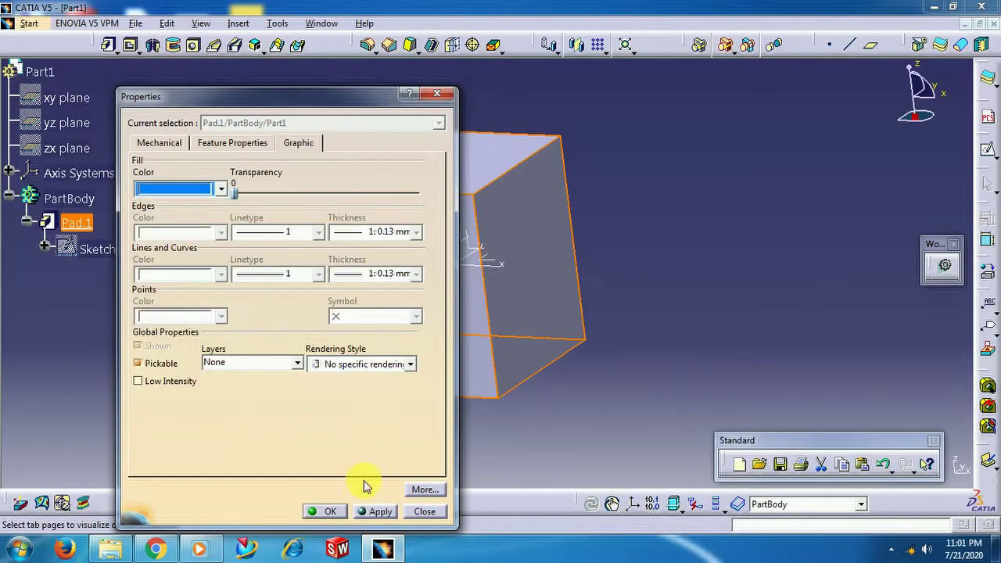
click(335, 512)
click(680, 196)
middle_drag(677, 187, 663, 224)
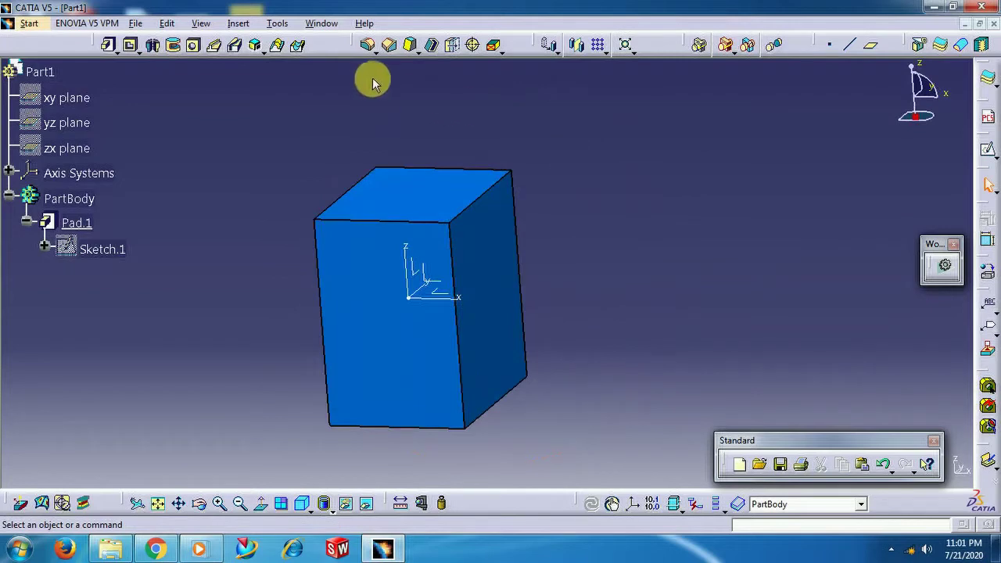
Step: Start a Draft on the blue block and select all four side faces as the faces to draft
click(412, 47)
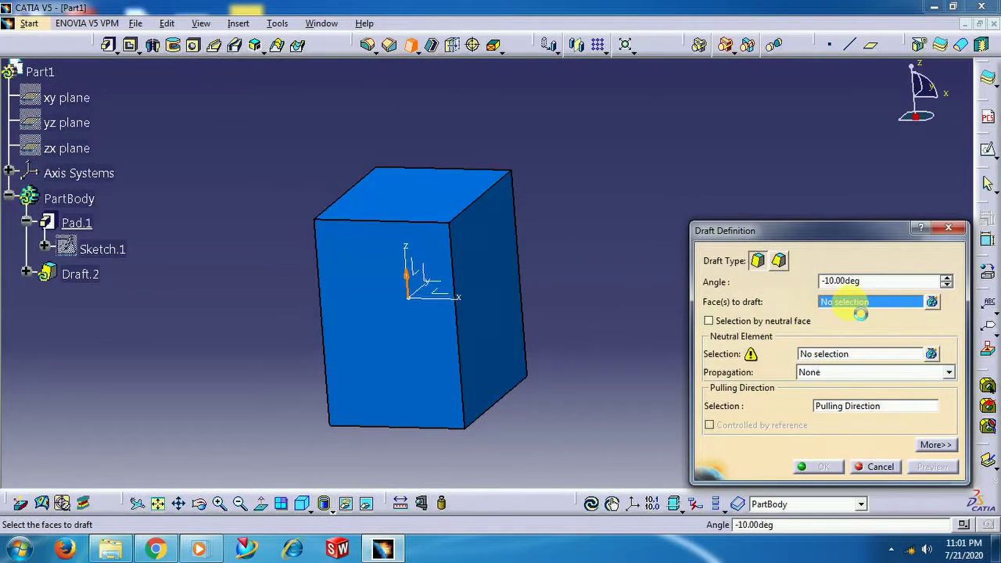
click(495, 270)
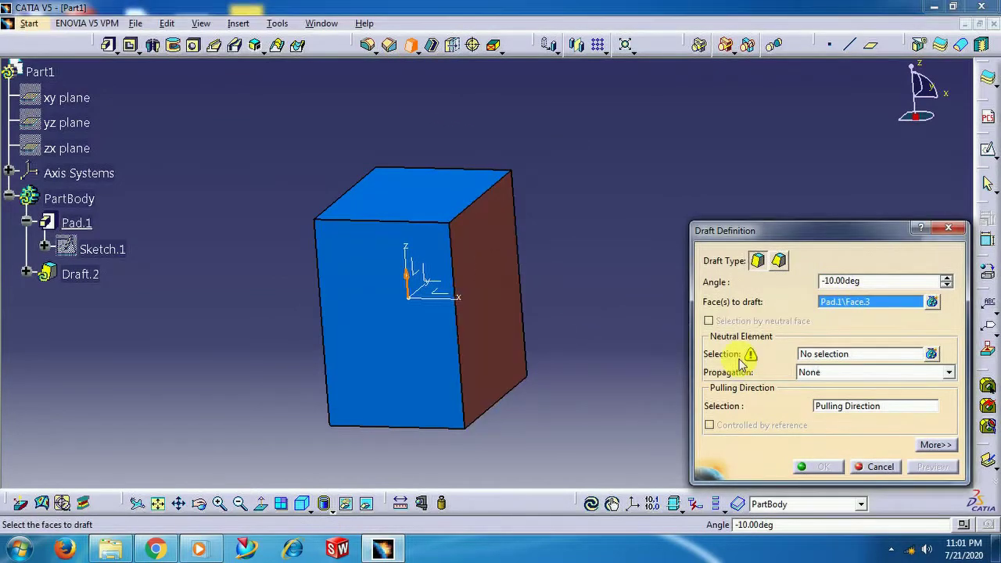
click(421, 323)
middle_drag(422, 319, 594, 291)
click(268, 336)
middle_drag(336, 315, 670, 277)
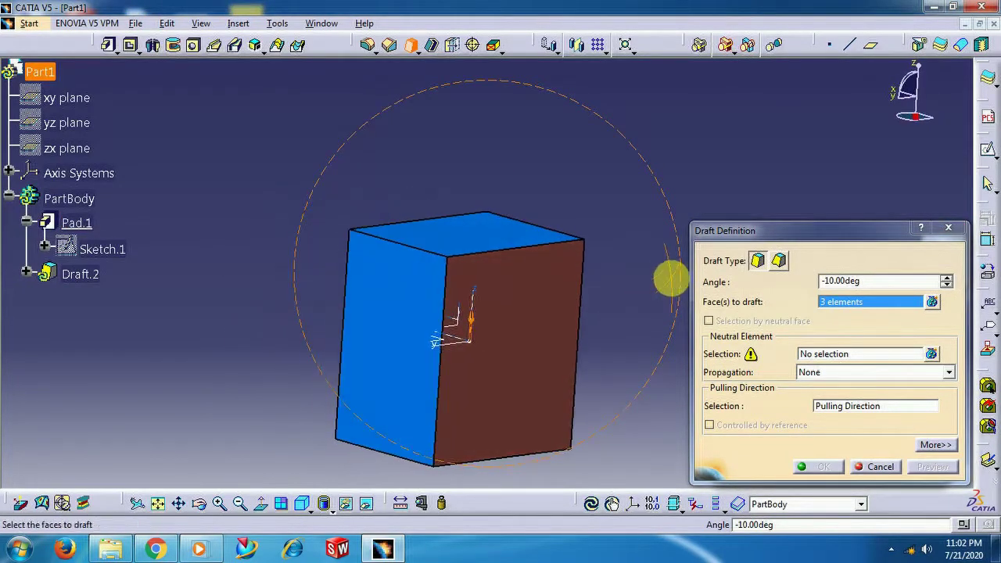
click(387, 324)
middle_drag(536, 346, 553, 208)
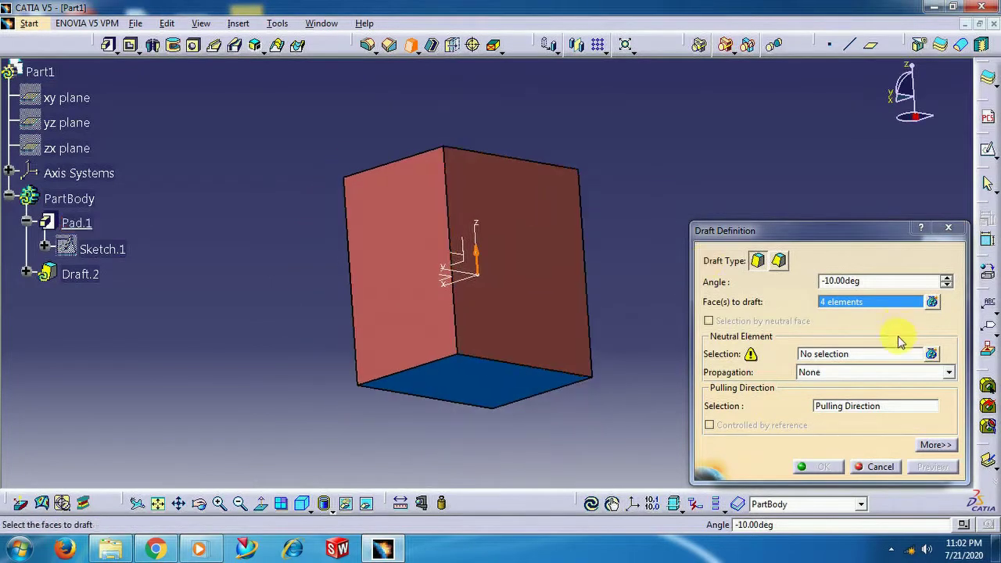
Step: Use the block's bottom face as the neutral element and create the draft with an angle of 15 degrees, previewing it first
click(858, 359)
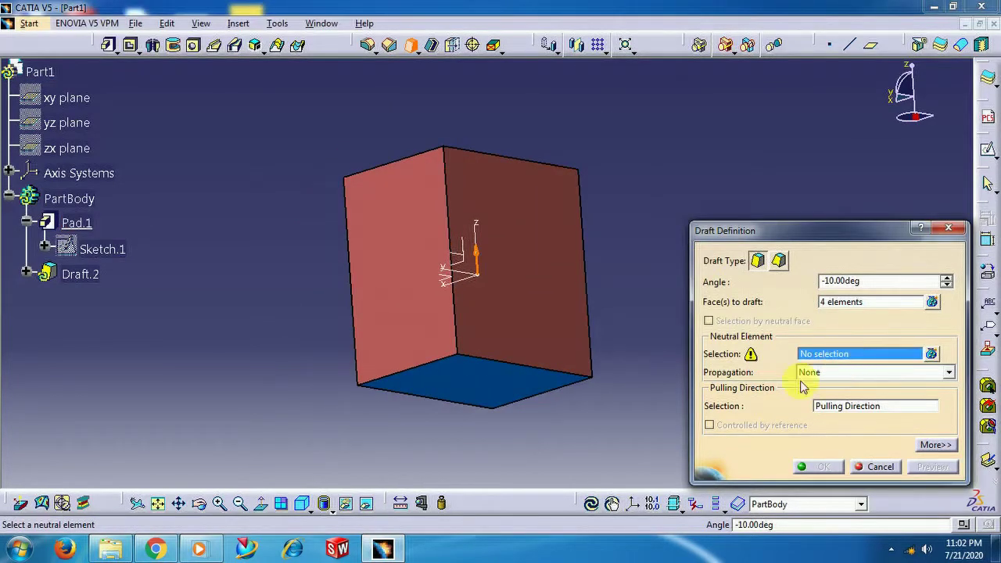
click(480, 388)
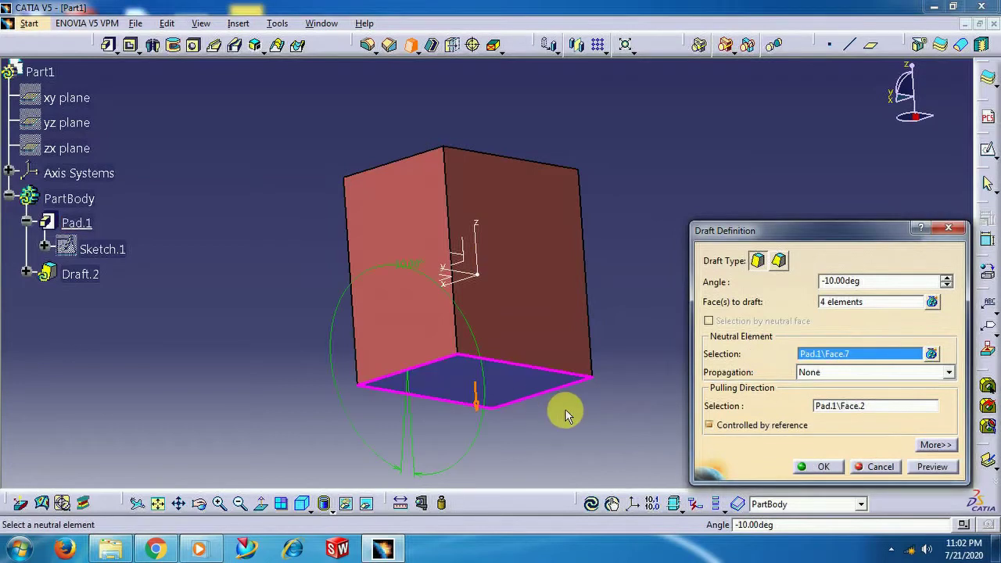
middle_drag(606, 376, 520, 344)
click(890, 281)
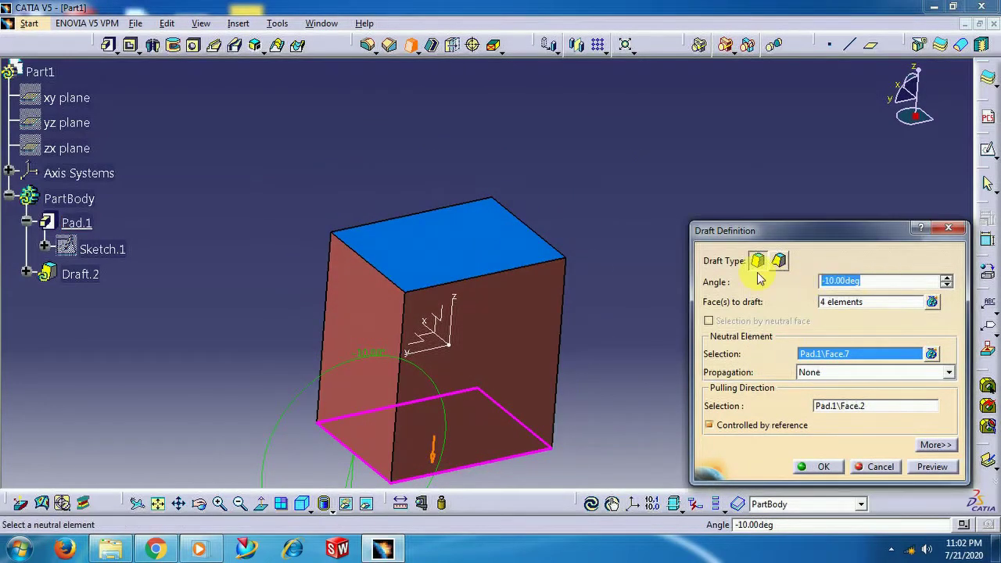
click(933, 467)
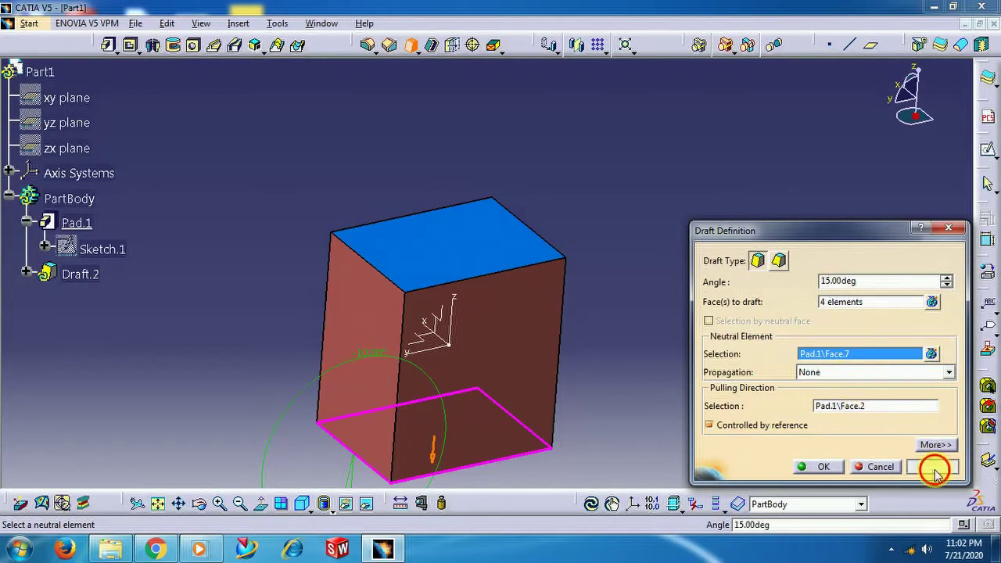
click(824, 467)
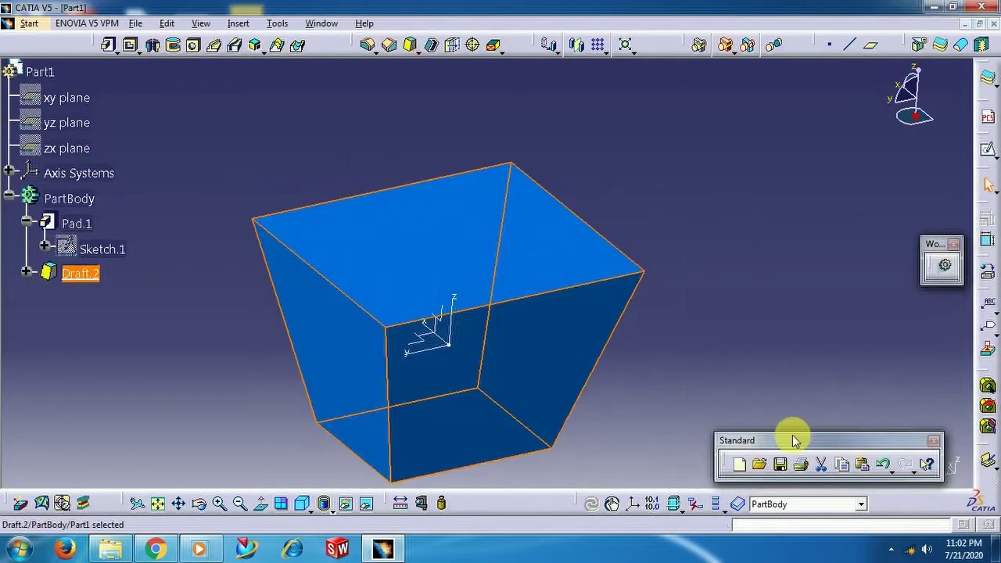
middle_drag(721, 278, 693, 282)
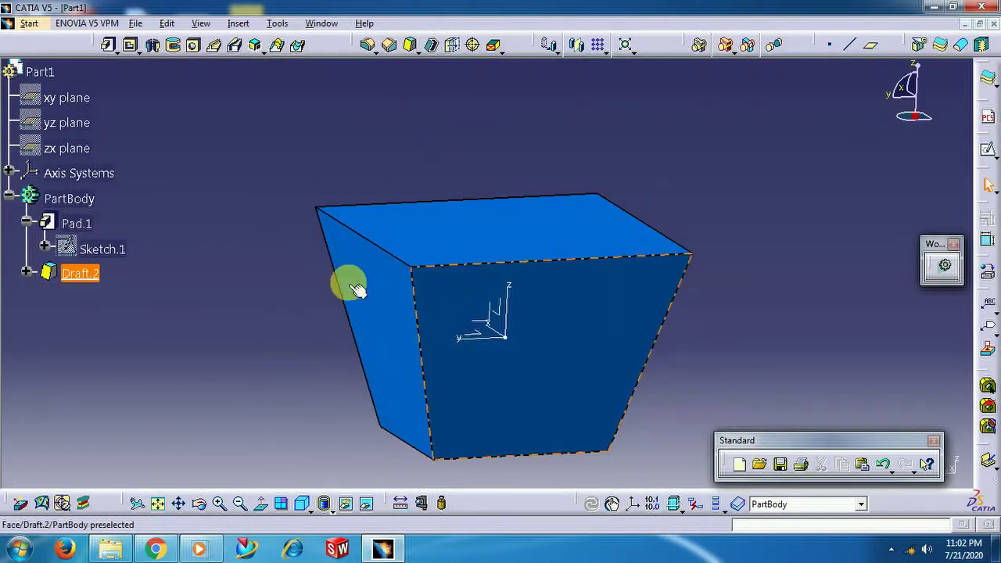
Step: Edit the four-face draft and set its angle to -15 degrees, previewing the result before applying it
double_click(90, 285)
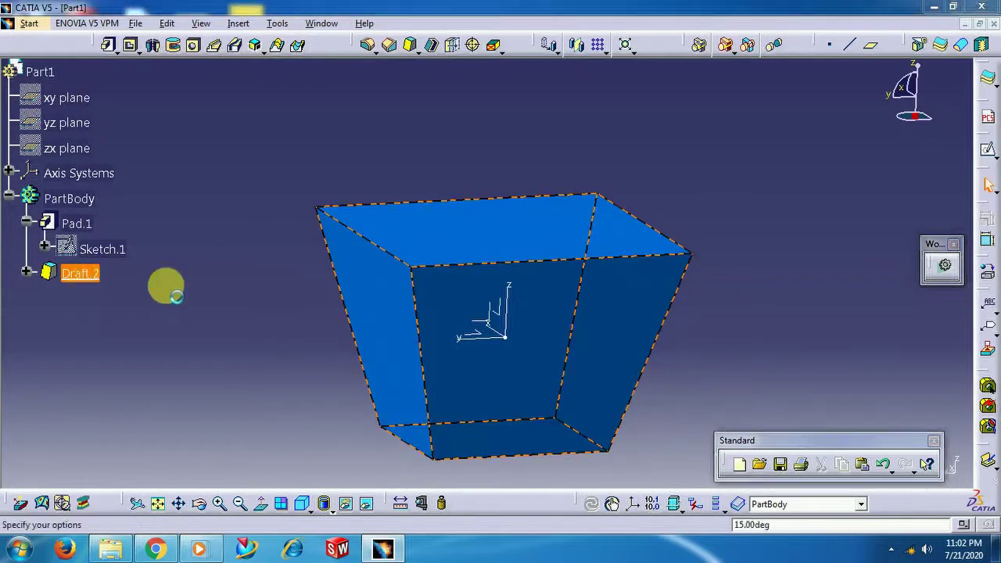
click(837, 281)
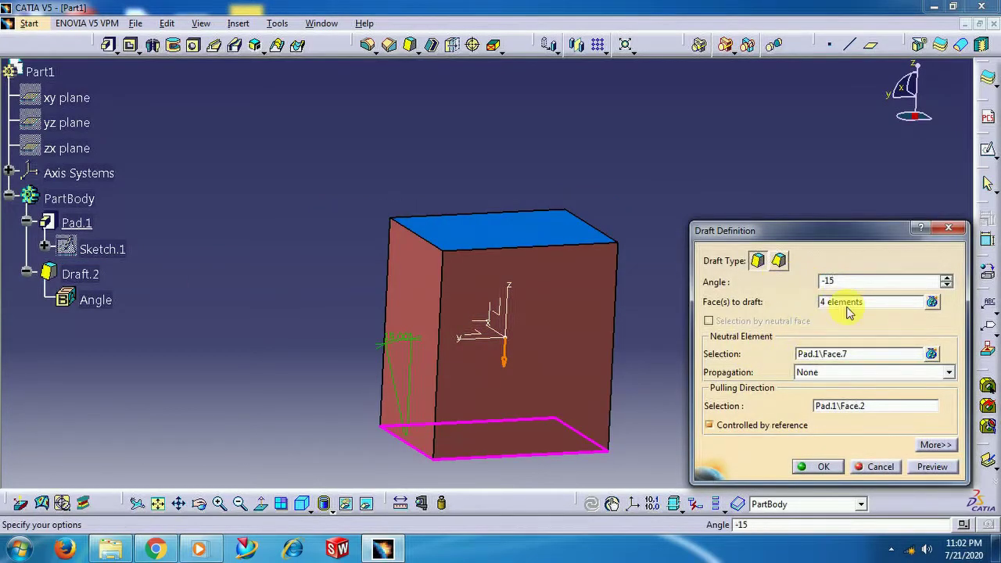
click(932, 466)
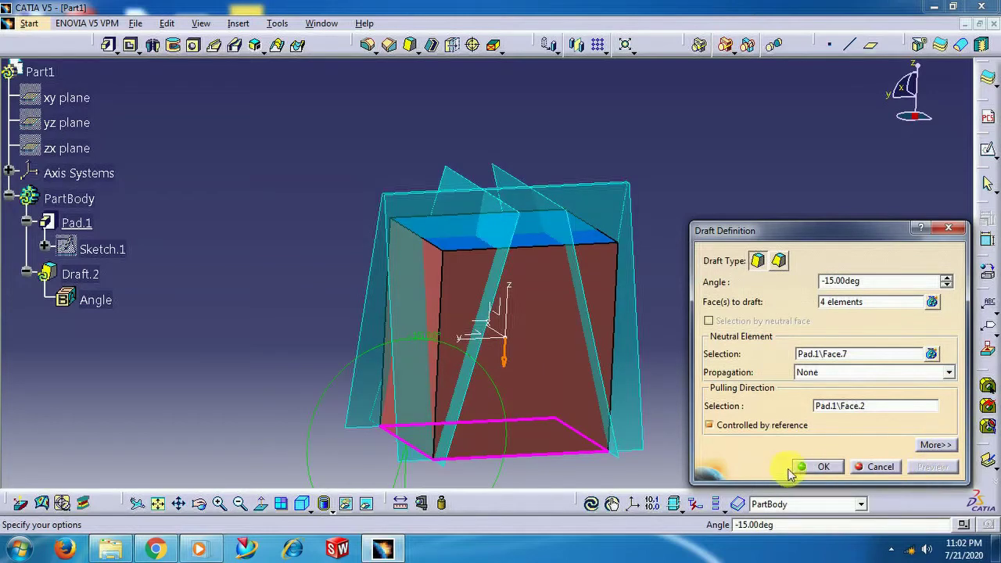
click(817, 466)
middle_drag(673, 221, 552, 290)
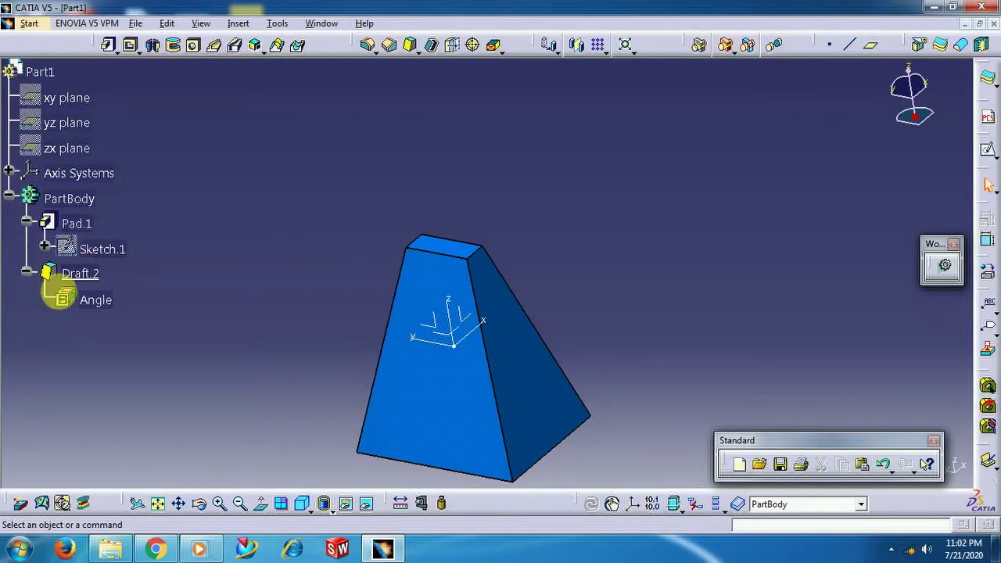
Step: Delete the four-face draft feature from PartBody
right_click(90, 273)
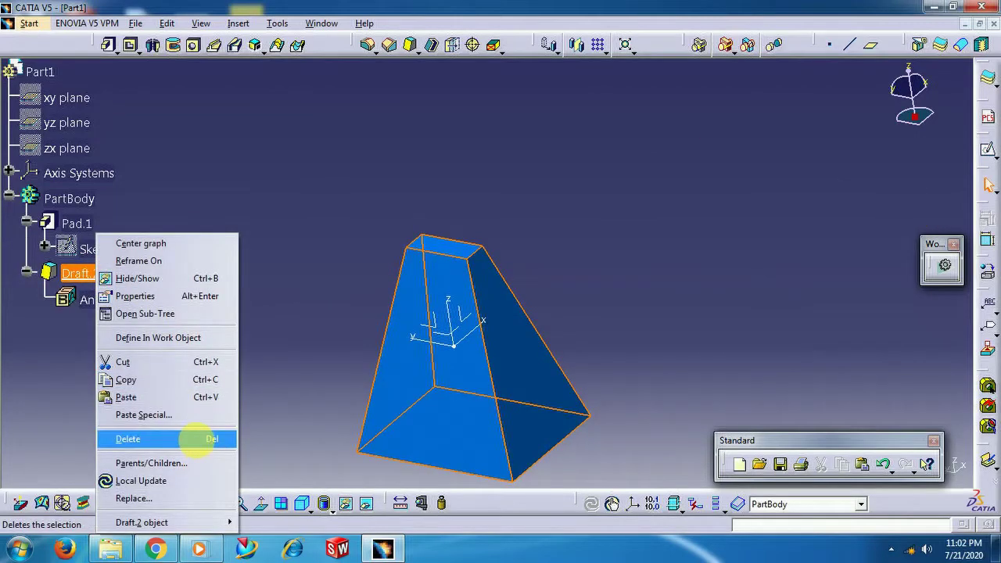
click(195, 439)
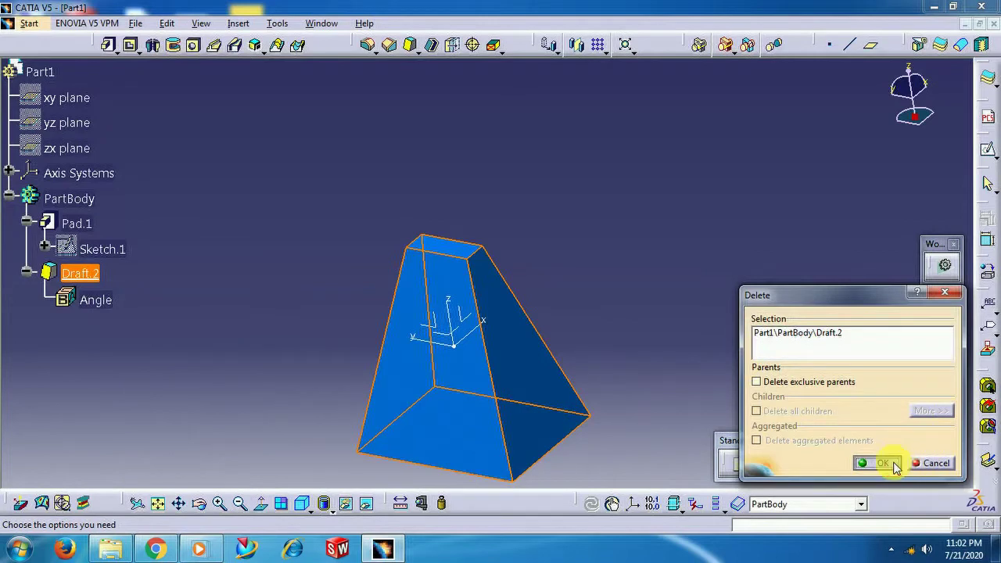
click(882, 463)
middle_drag(648, 365, 682, 172)
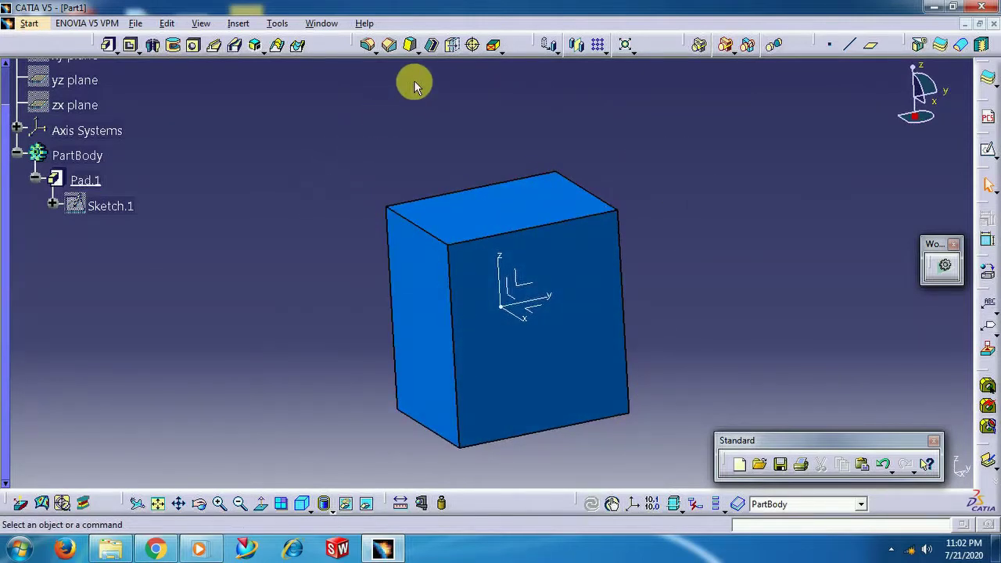
Step: Start a Draft on the side face facing positive x, with the absolute axis system's XY plane as the neutral element
click(406, 45)
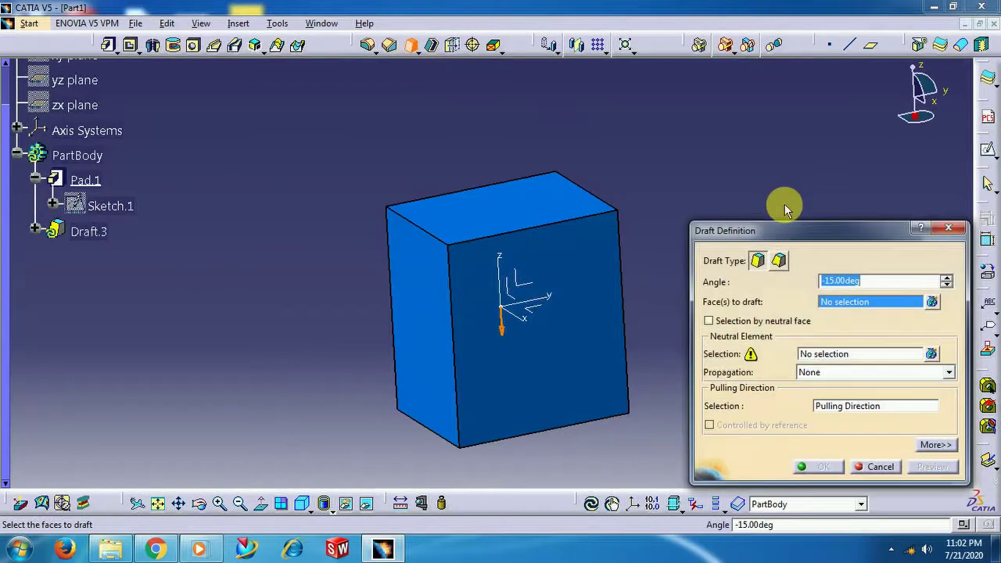
click(834, 311)
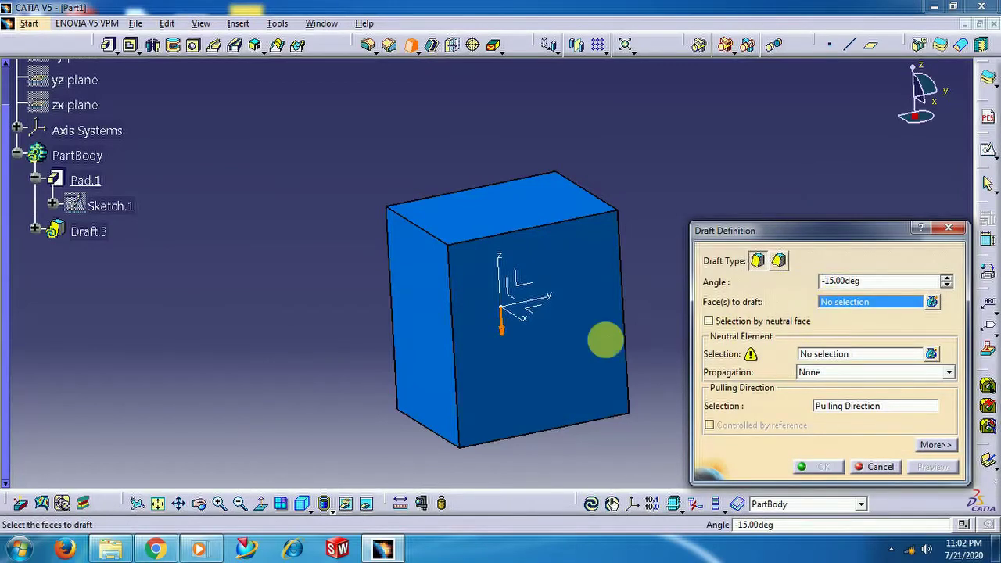
click(565, 349)
middle_drag(310, 319, 488, 125)
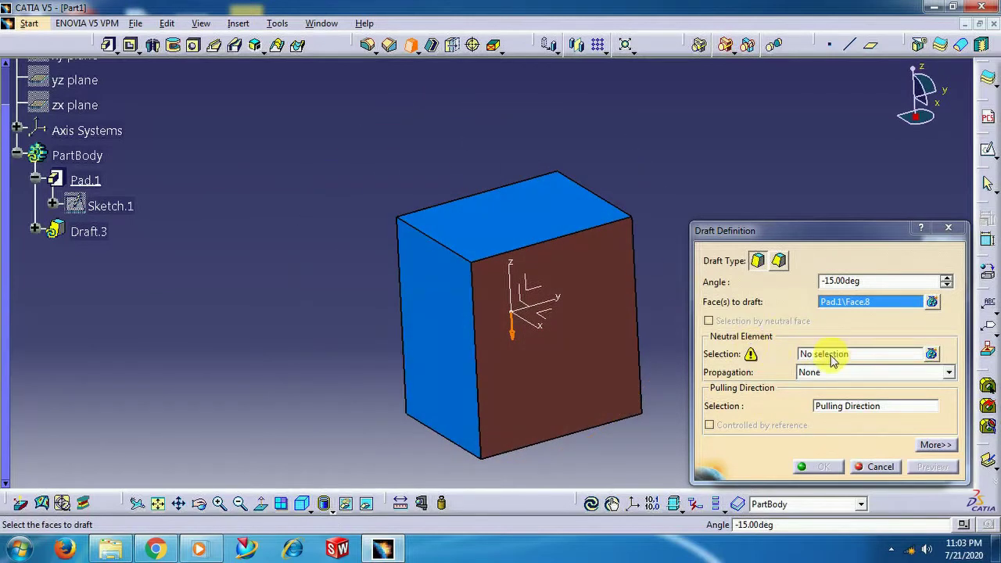
click(836, 356)
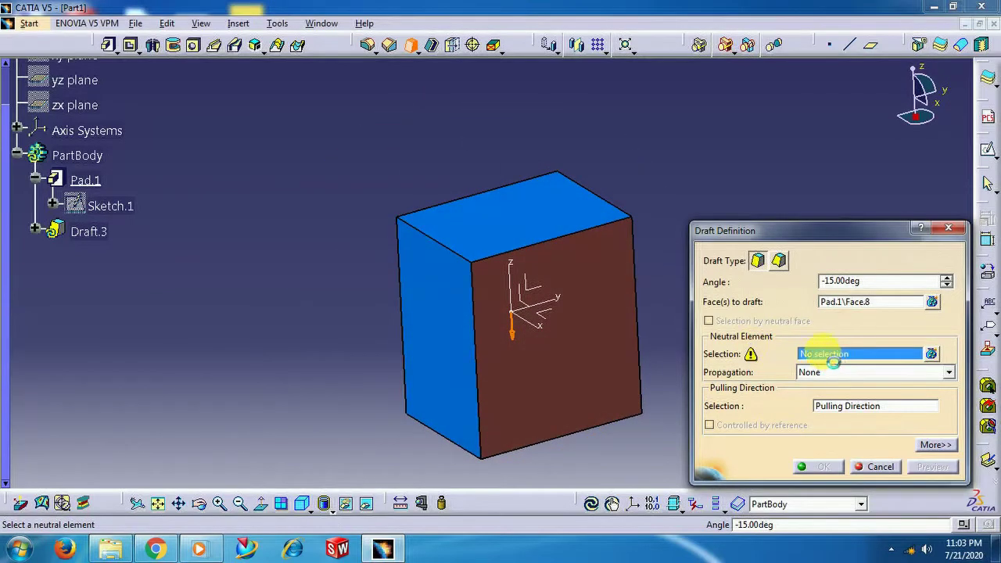
click(554, 317)
middle_drag(632, 434, 284, 154)
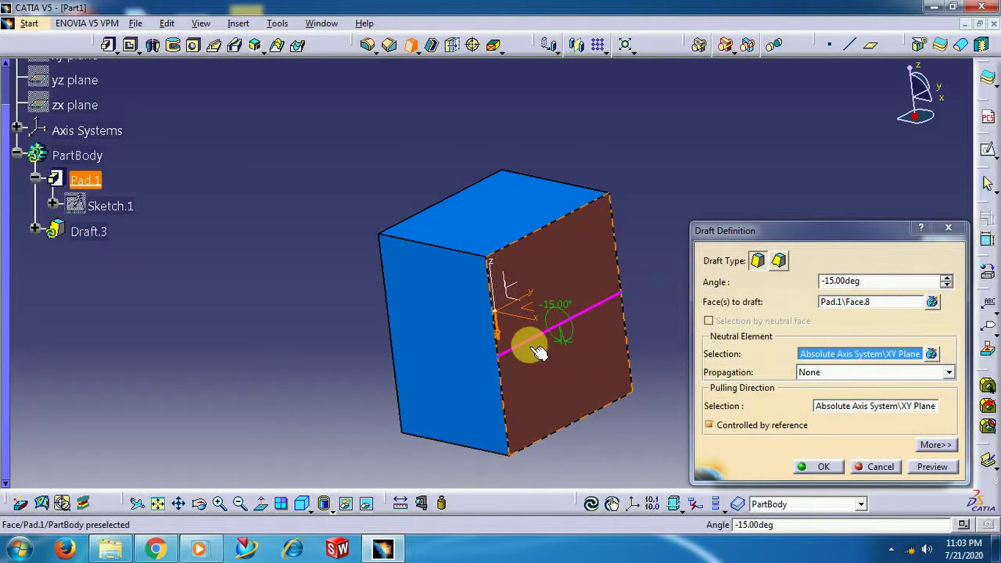
Step: Set the draft angle to 15 degrees, preview the tilt about the XY plane and create the draft
click(841, 280)
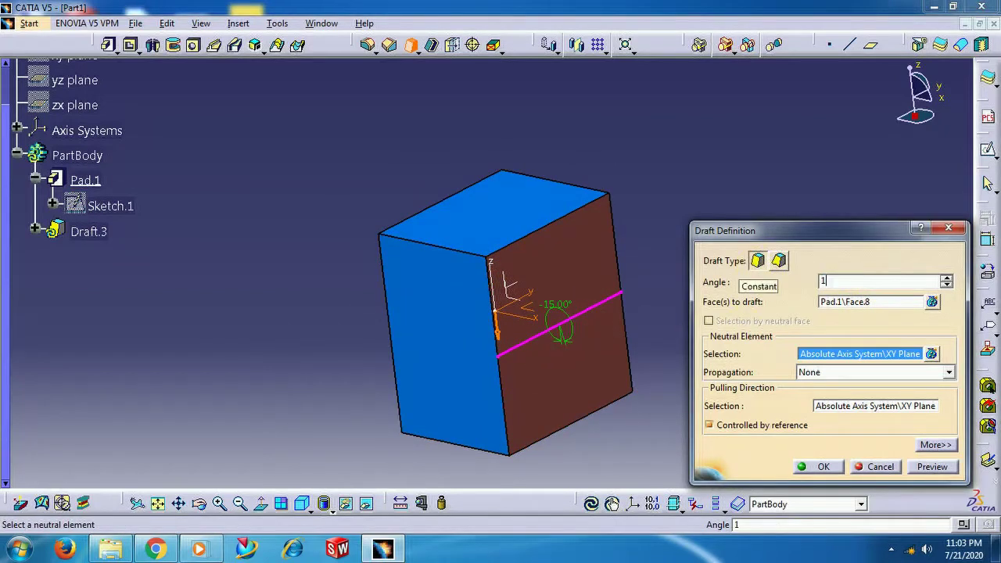
click(938, 467)
middle_drag(631, 290, 628, 221)
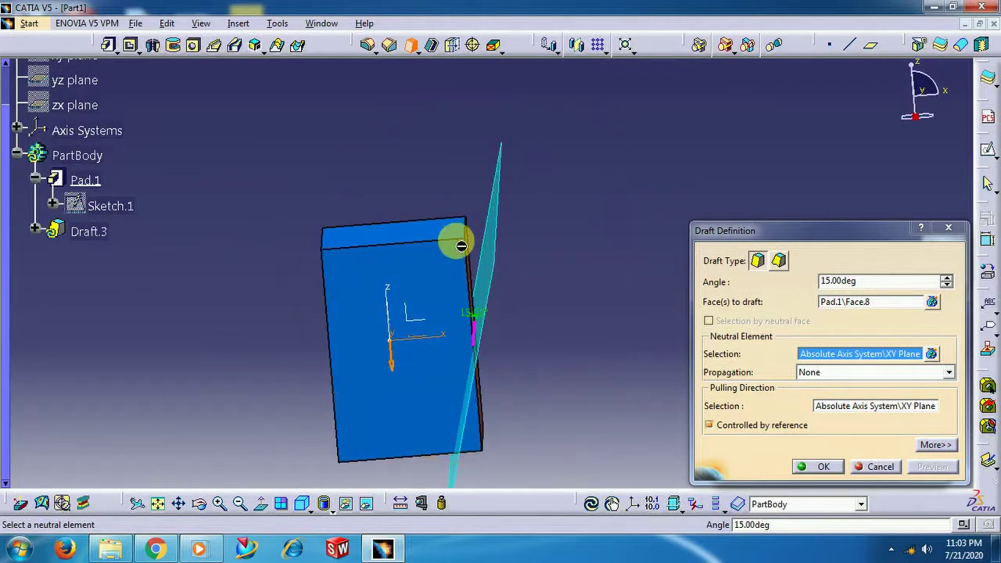
middle_drag(525, 276, 558, 282)
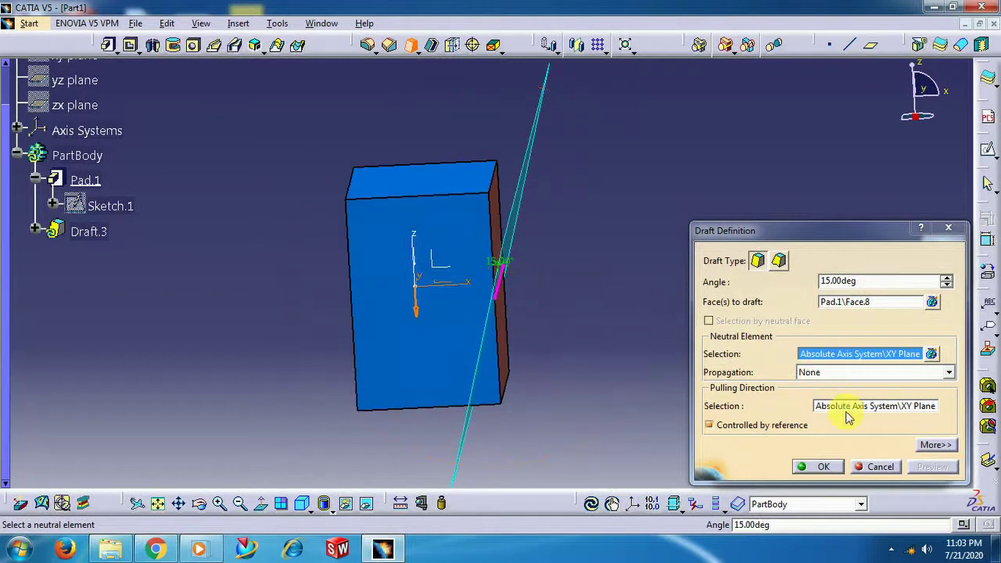
click(825, 466)
middle_drag(660, 284, 587, 237)
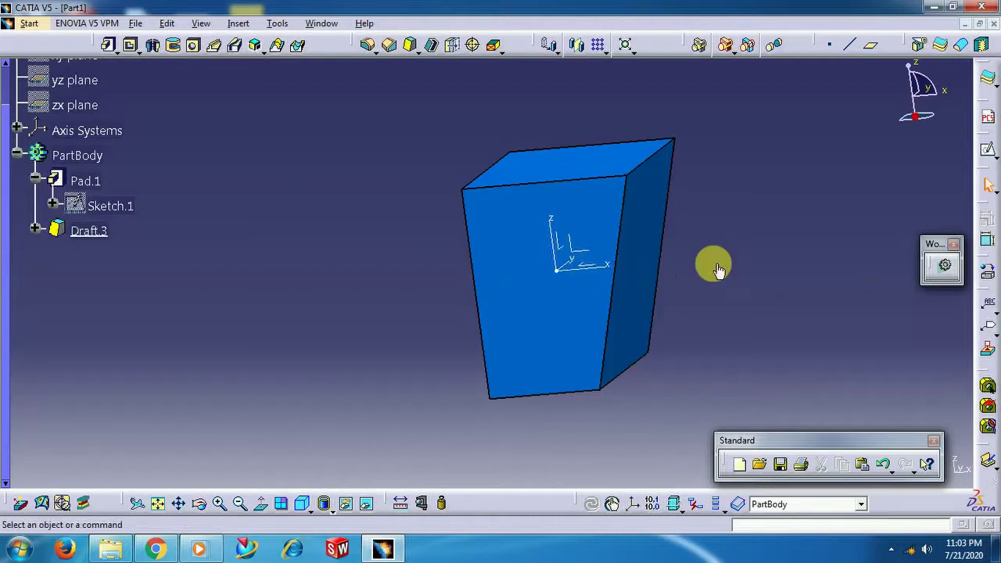
Step: Delete the draft that uses the XY plane as its neutral element
middle_drag(711, 266, 690, 293)
middle_drag(377, 230, 141, 248)
right_click(78, 233)
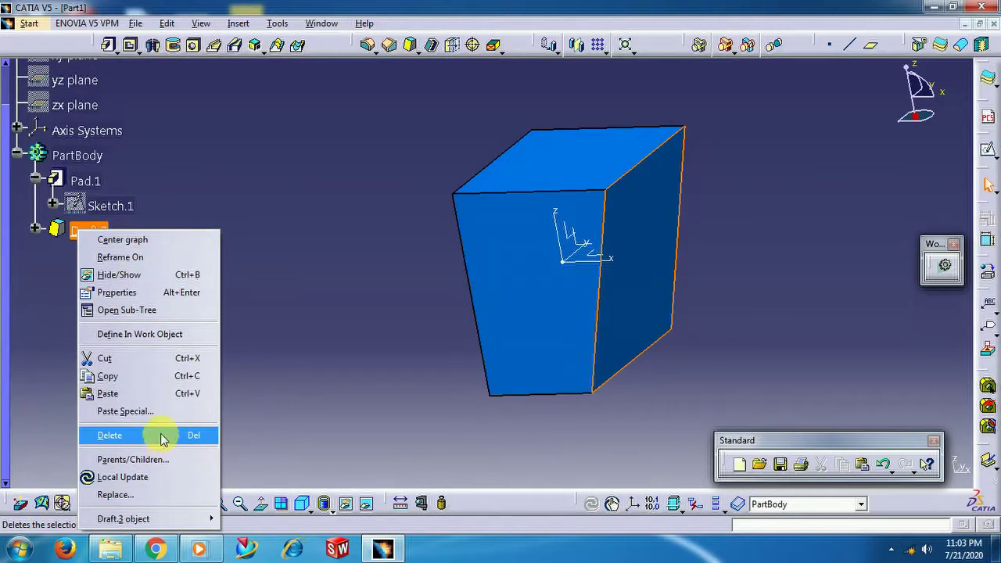
click(160, 436)
click(882, 463)
middle_drag(811, 336, 809, 404)
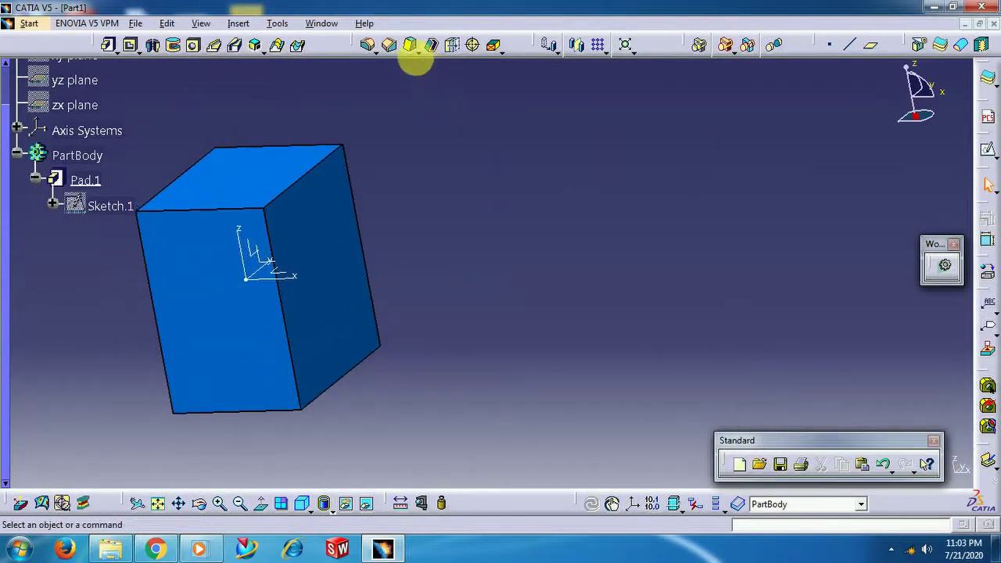
Step: Create a 15-degree draft using selection by neutral face, with the block's upper z-facing face as the neutral element
click(410, 46)
middle_drag(535, 238, 670, 239)
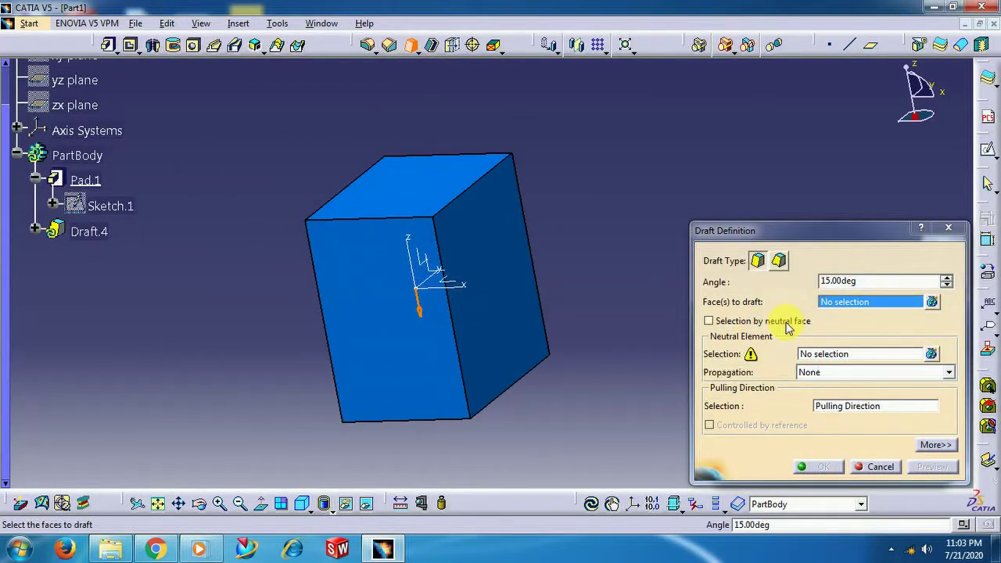
click(710, 322)
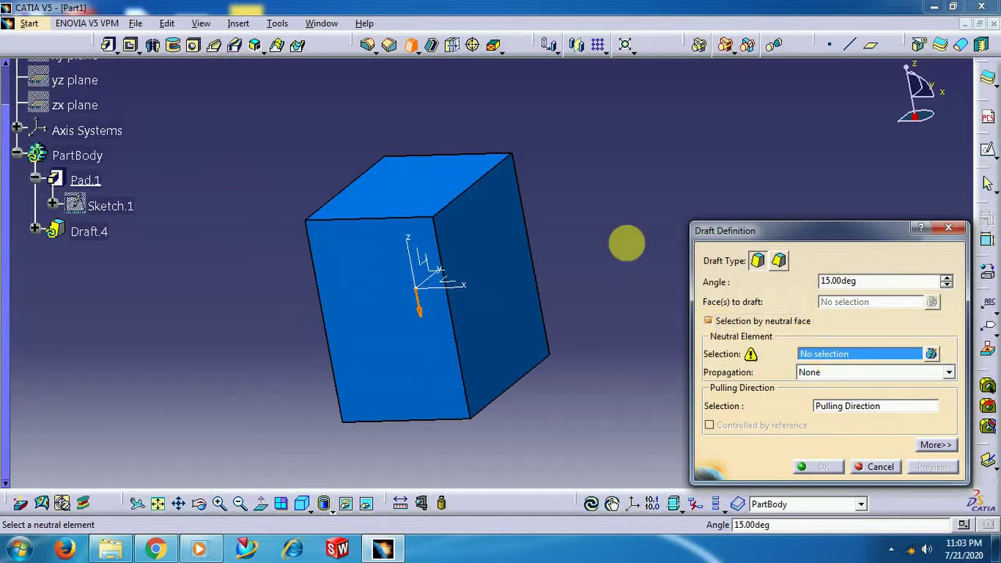
click(422, 178)
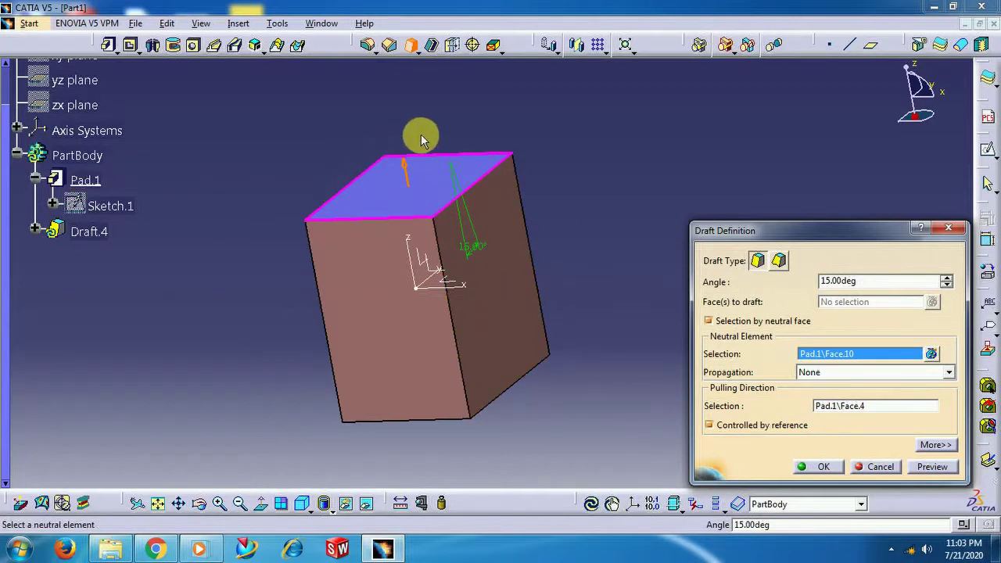
click(833, 466)
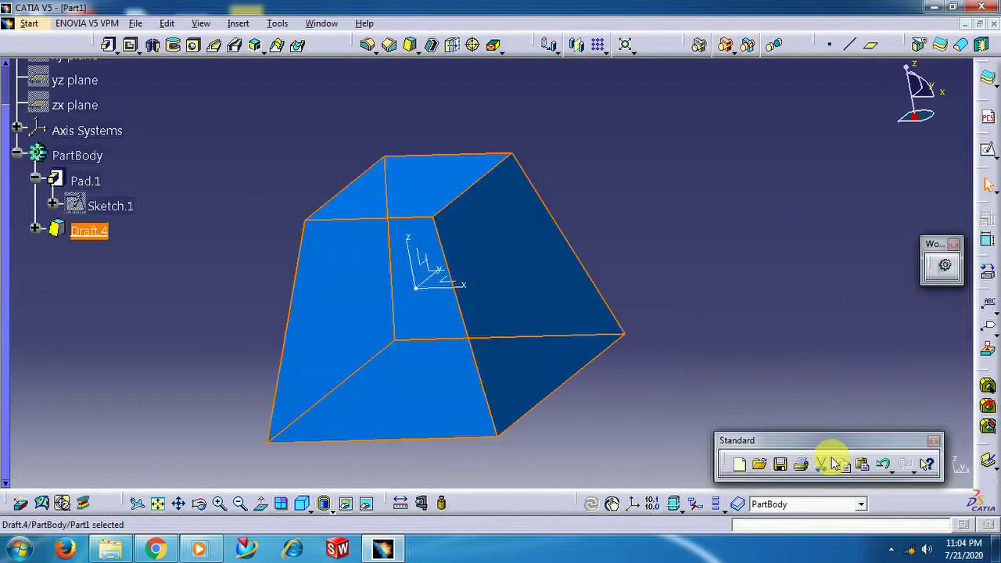
middle_drag(716, 213, 543, 293)
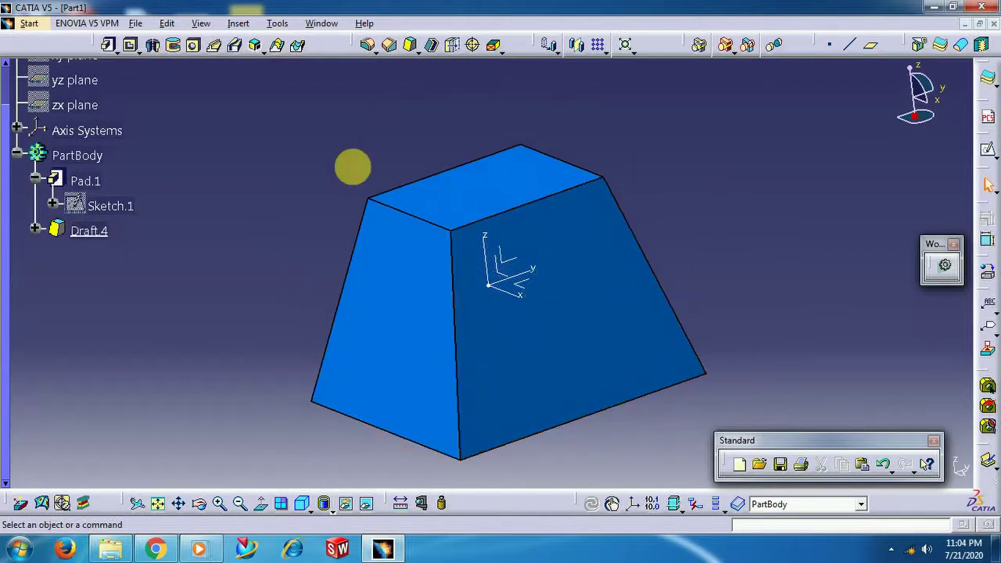
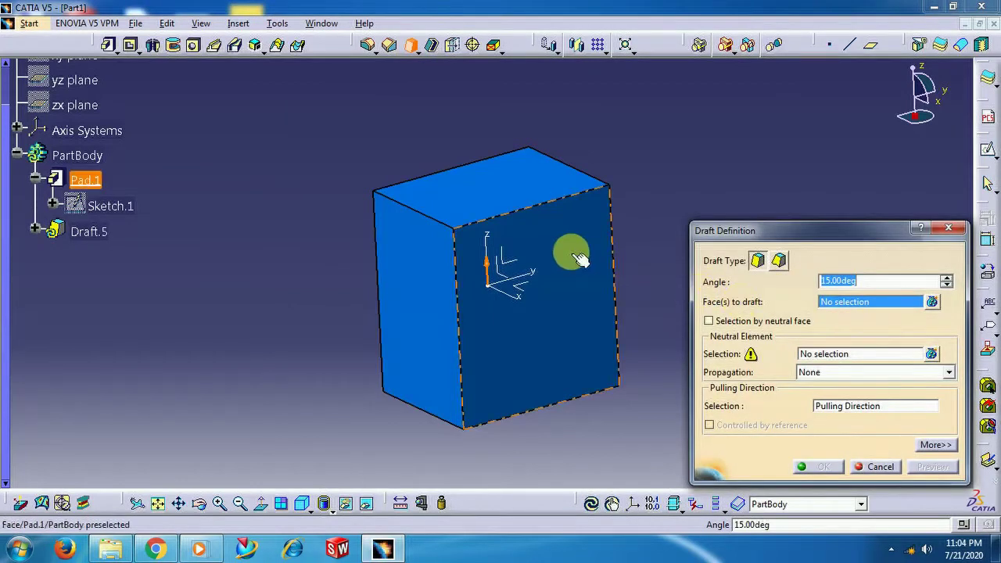
Step: Leave the open draft definition and change the pad's fill colour to salmon pink
middle_drag(607, 187, 582, 177)
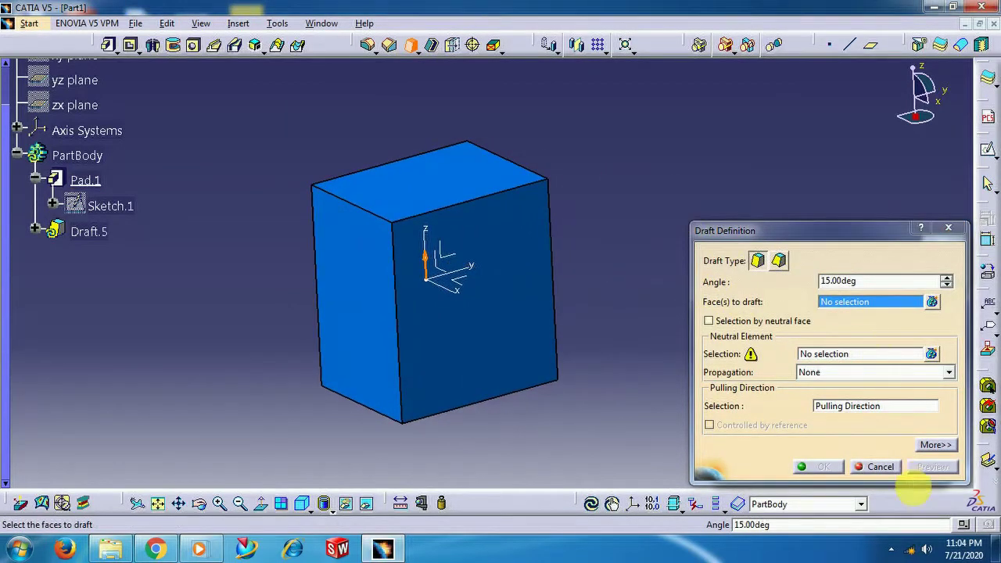
click(877, 467)
right_click(86, 181)
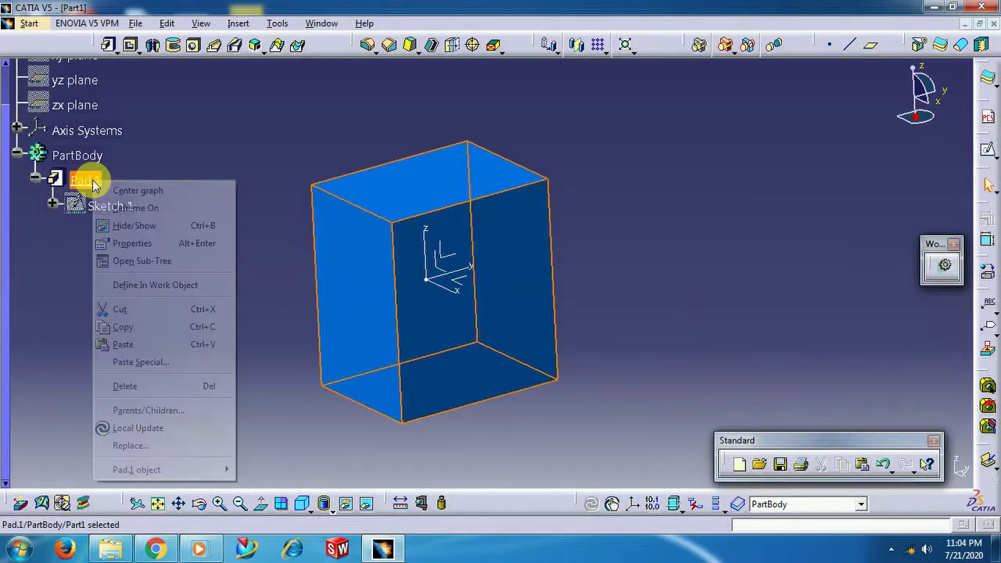
click(169, 246)
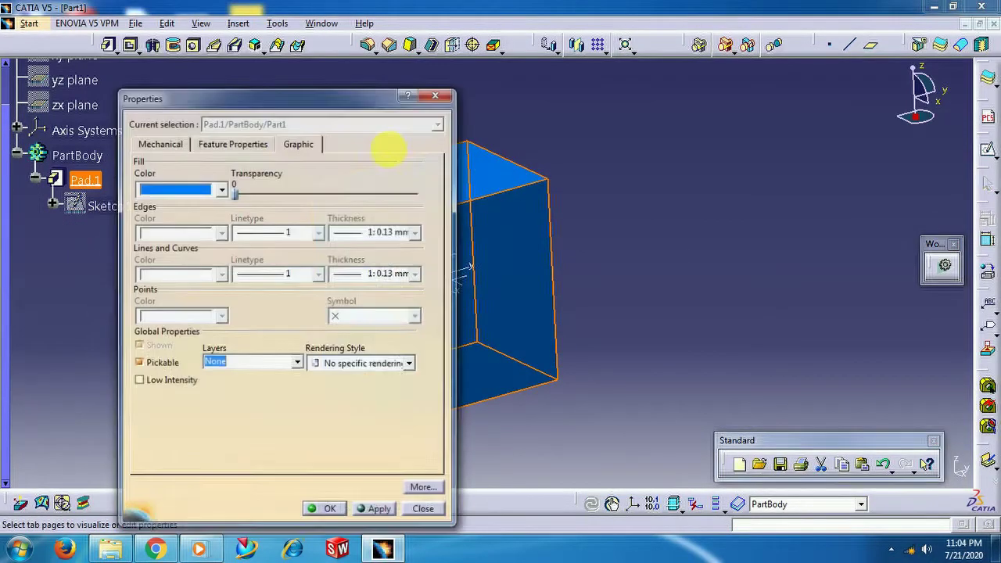
click(217, 186)
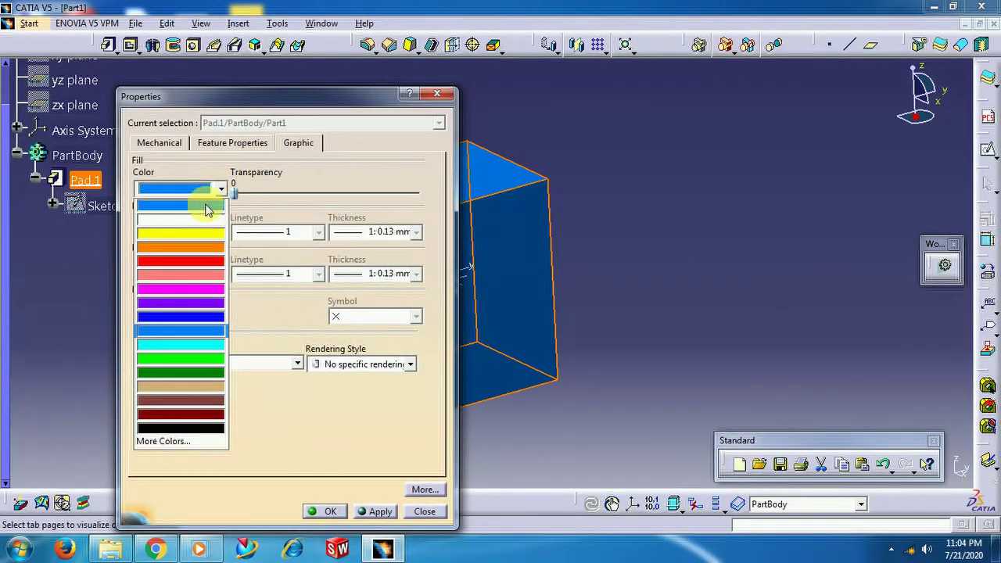
click(202, 276)
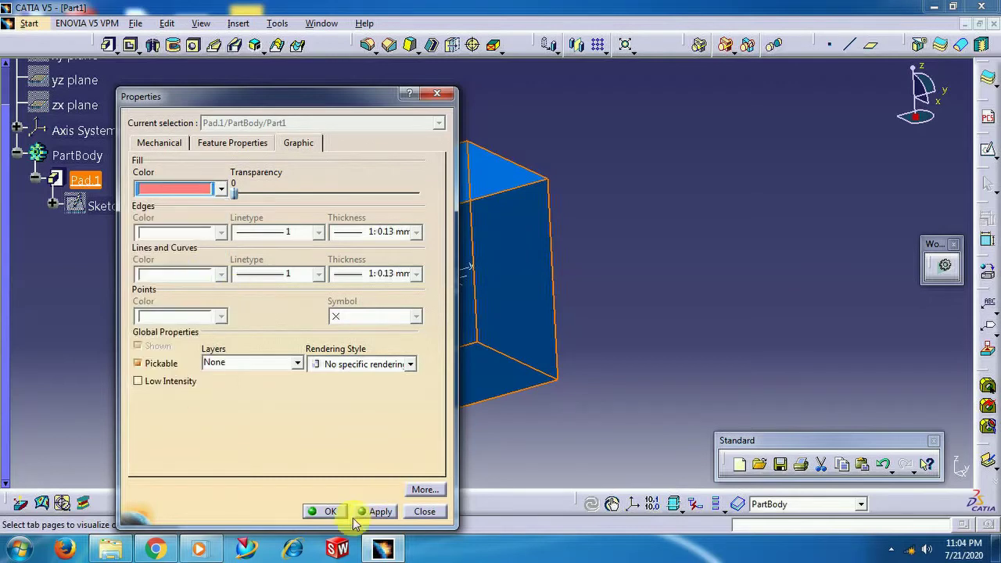
click(341, 510)
middle_drag(291, 387, 311, 401)
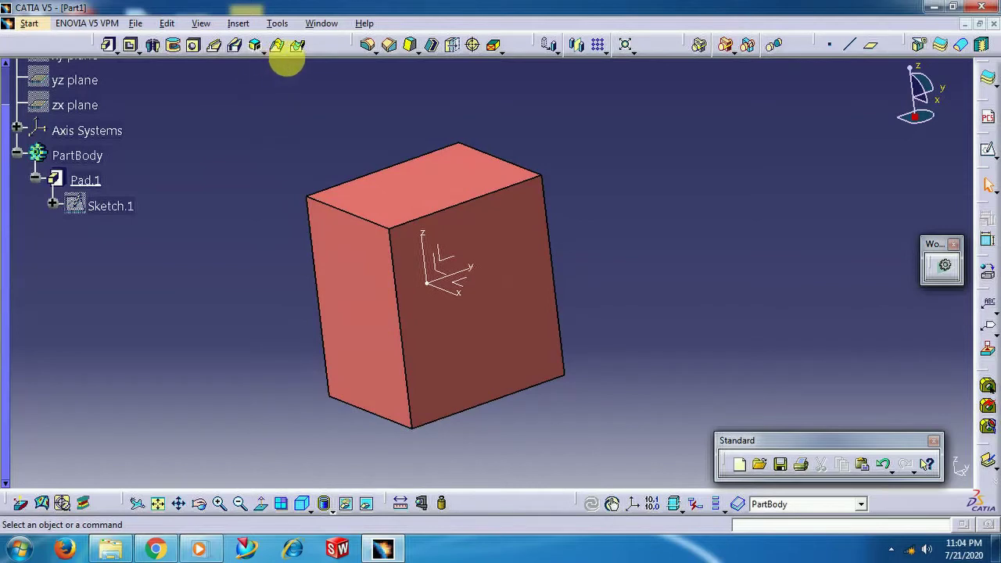
click(411, 45)
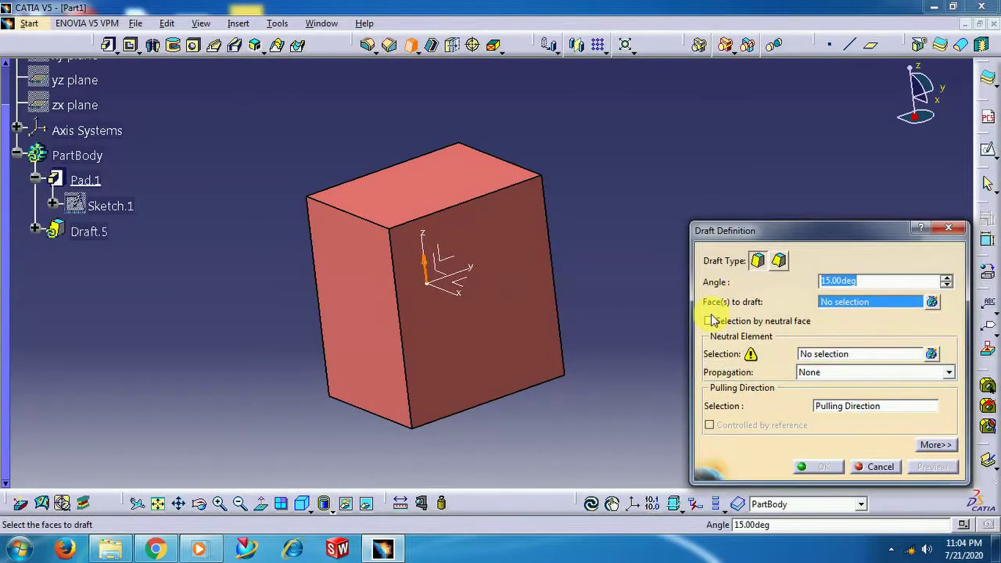
click(937, 443)
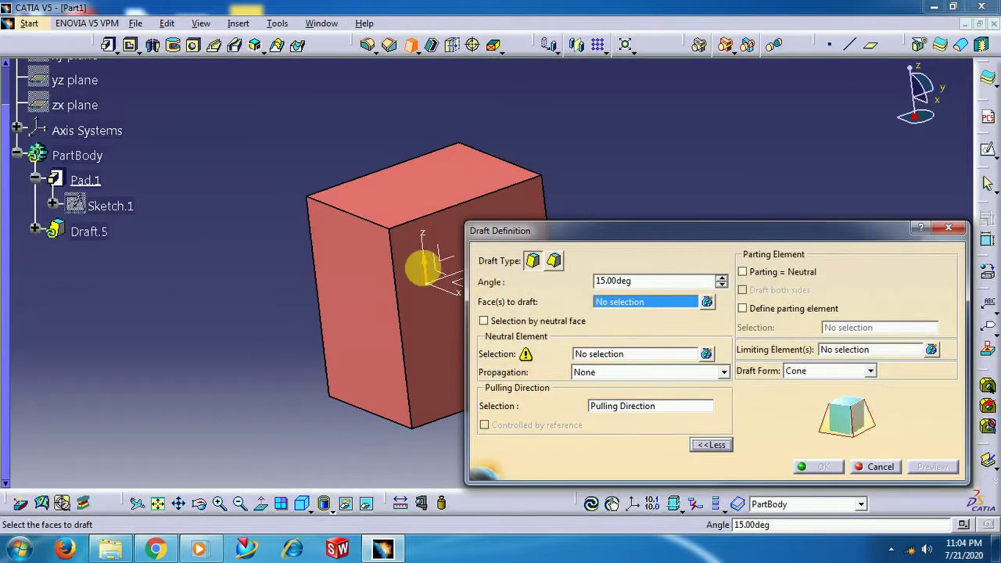
middle_drag(223, 334, 112, 331)
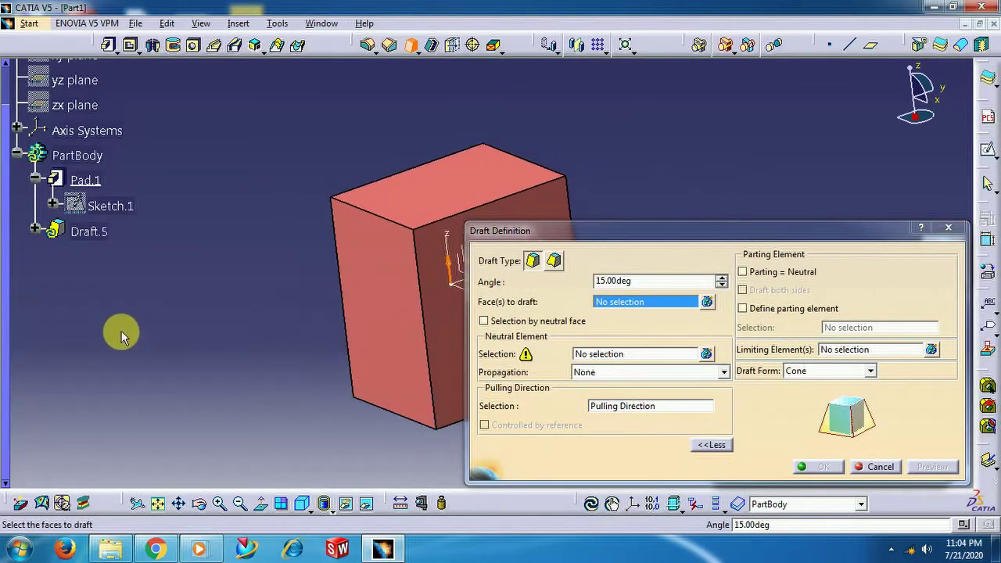
middle_drag(234, 297, 402, 281)
middle_drag(404, 205, 201, 317)
middle_drag(254, 335, 101, 242)
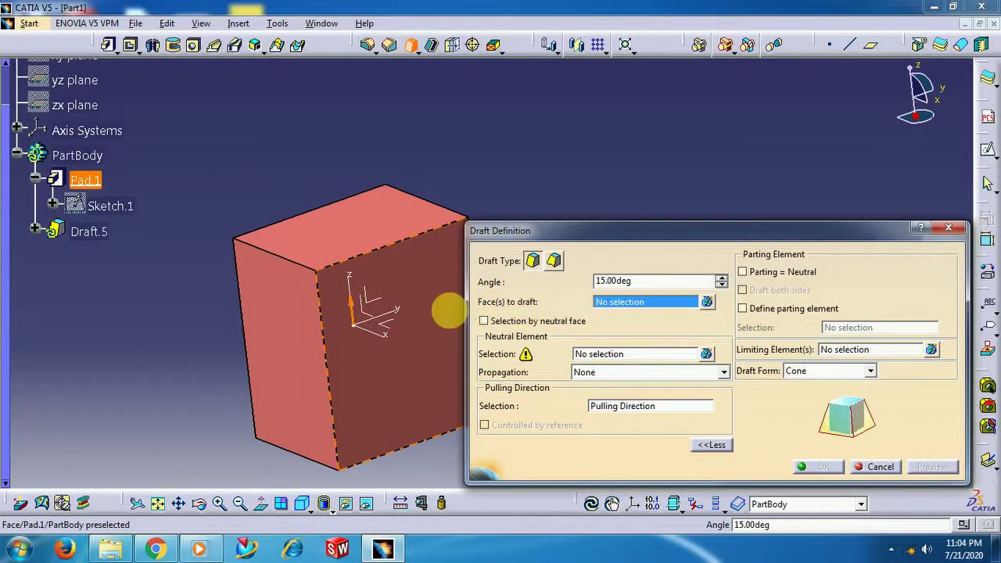
click(418, 324)
middle_click(411, 390)
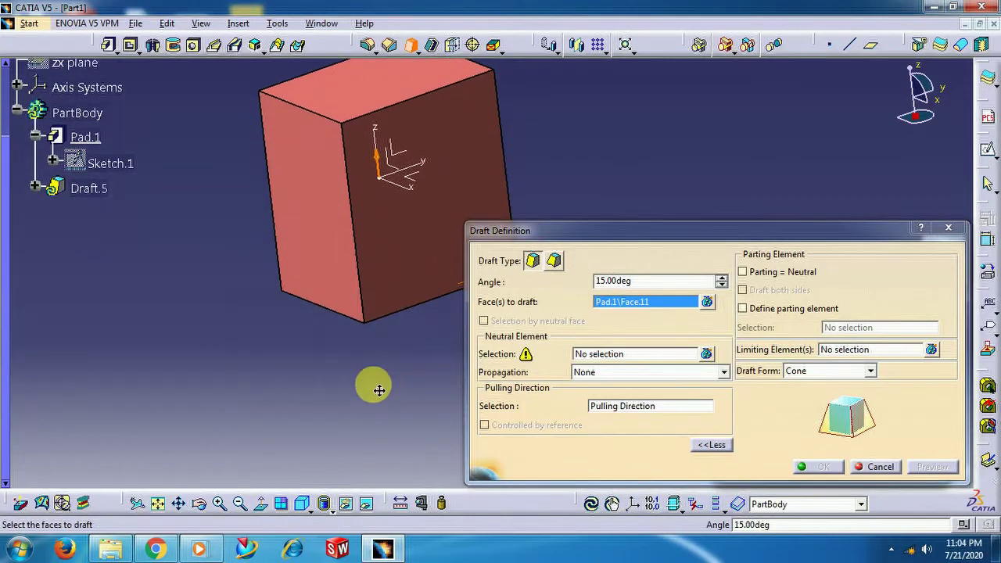
click(878, 467)
Step: Change the pad's fill colour to tan, after trying bright green
click(78, 138)
right_click(74, 140)
click(111, 206)
click(221, 189)
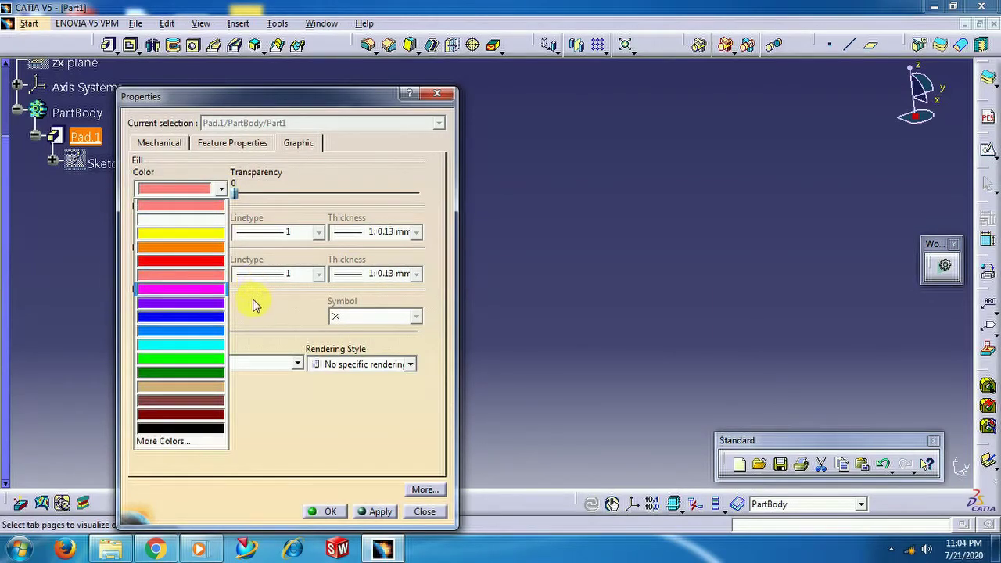
click(206, 362)
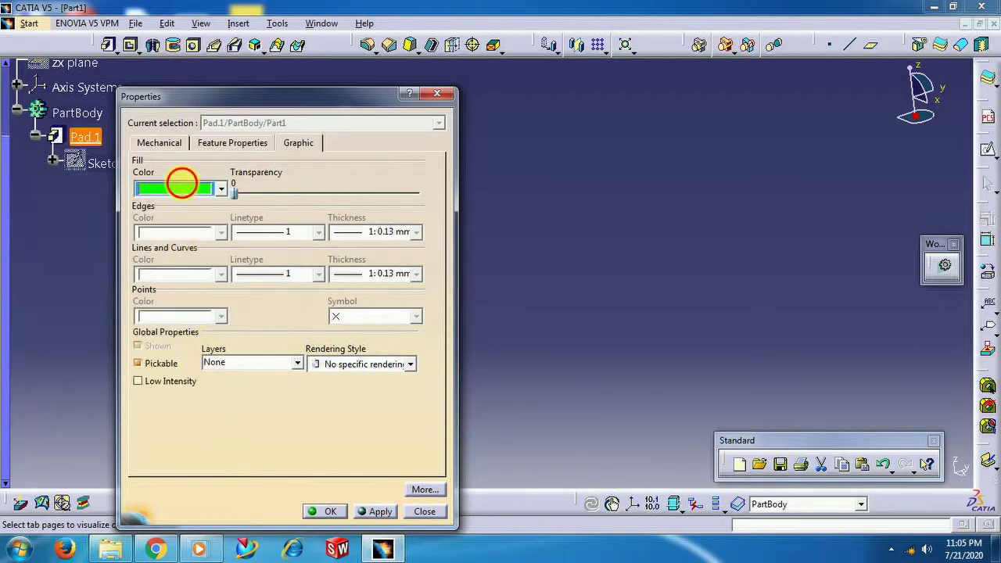
click(181, 184)
click(172, 384)
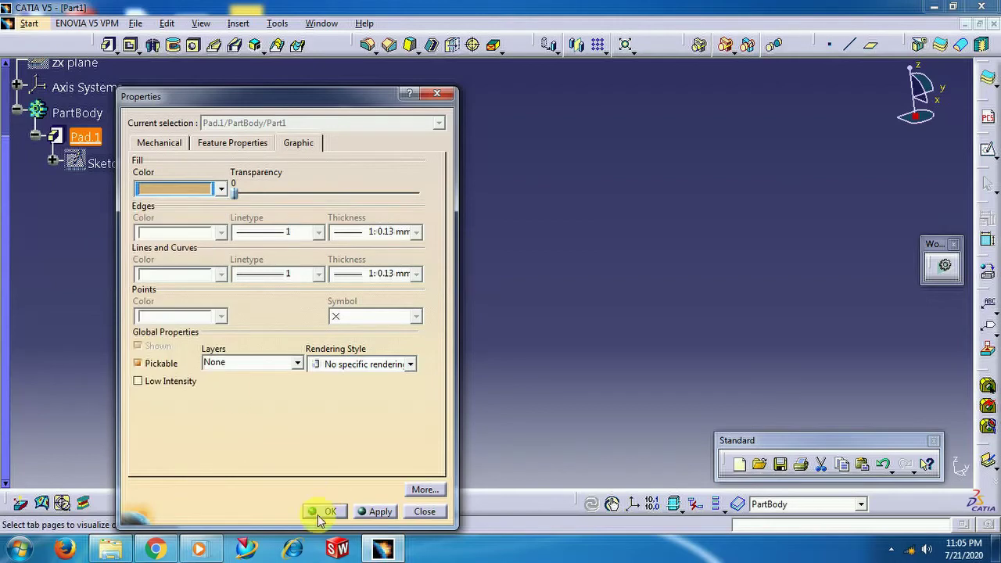
click(321, 512)
middle_drag(151, 234, 431, 227)
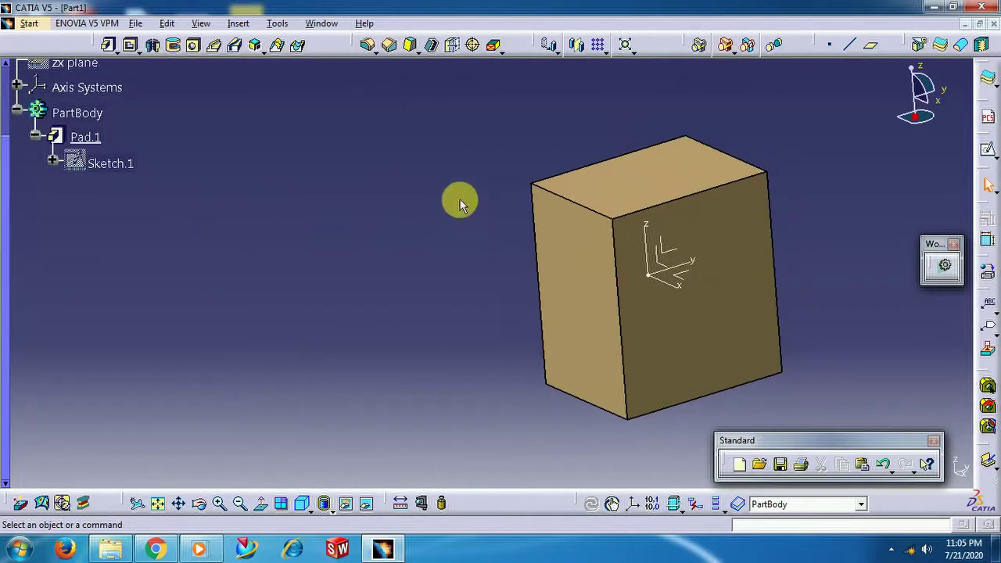
middle_drag(557, 240, 265, 259)
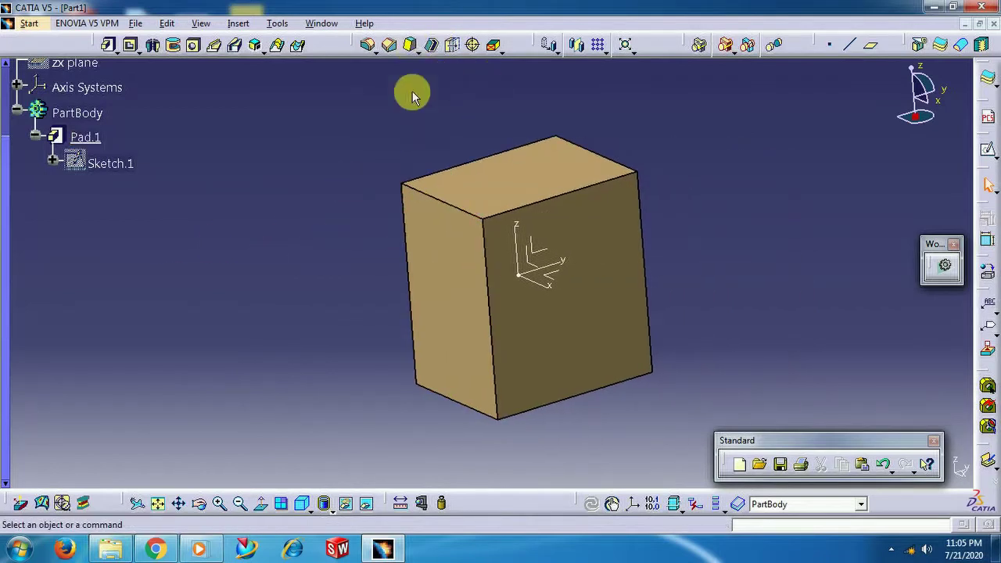
Step: Start a Draft on the side face facing positive x with extended options shown and the block's upper face as the neutral element
click(410, 45)
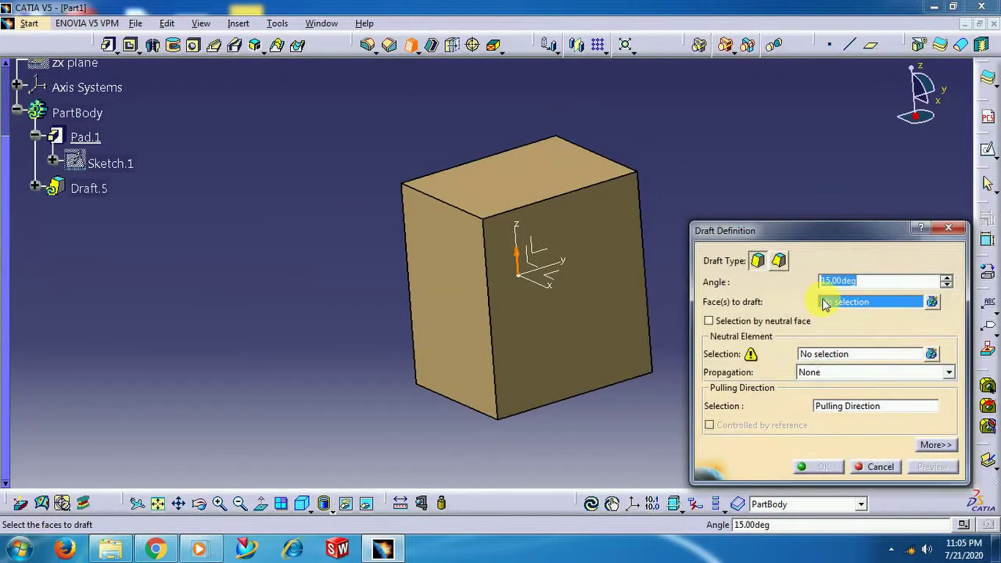
click(603, 286)
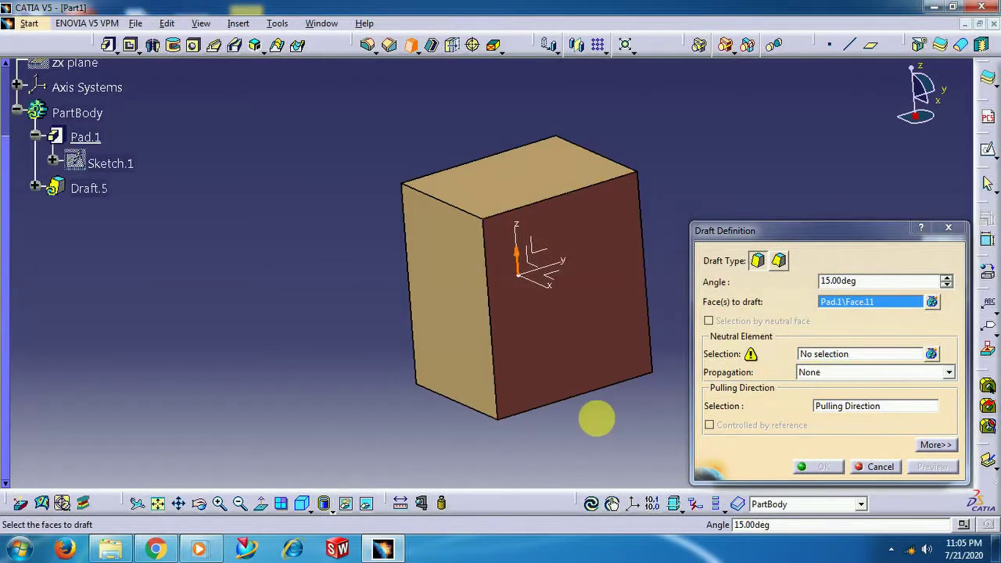
middle_drag(594, 418, 533, 423)
click(938, 446)
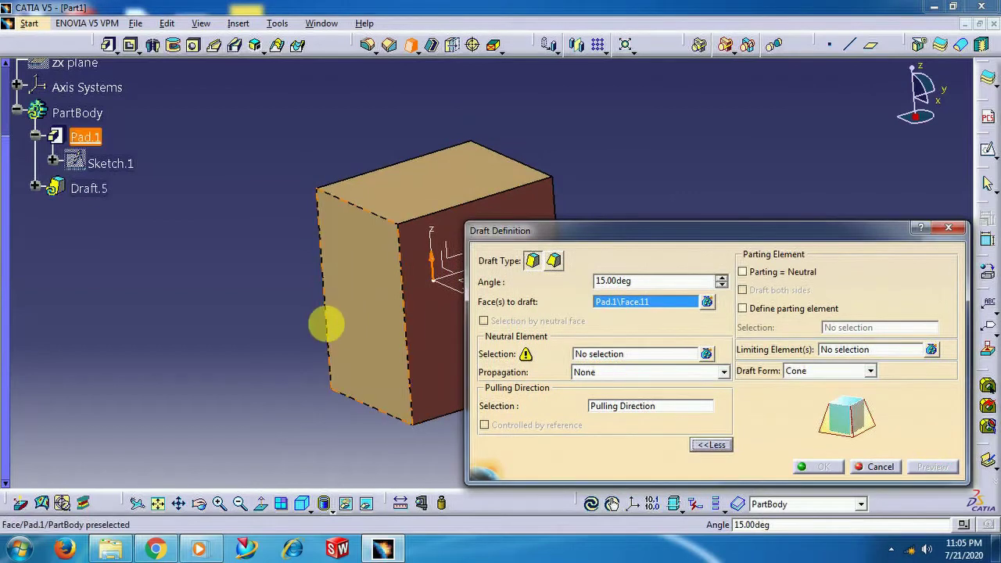
middle_drag(263, 292, 97, 313)
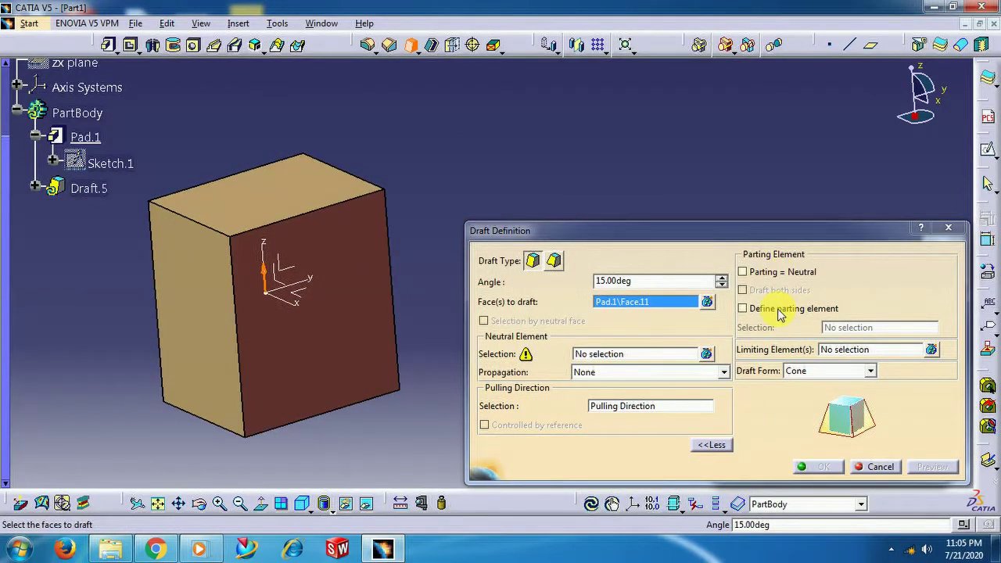
click(622, 354)
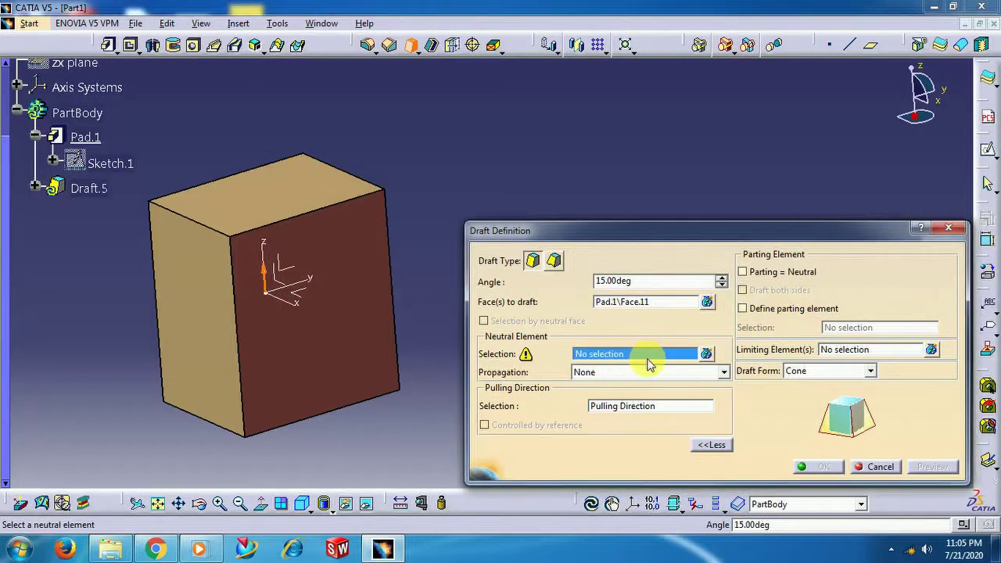
click(284, 190)
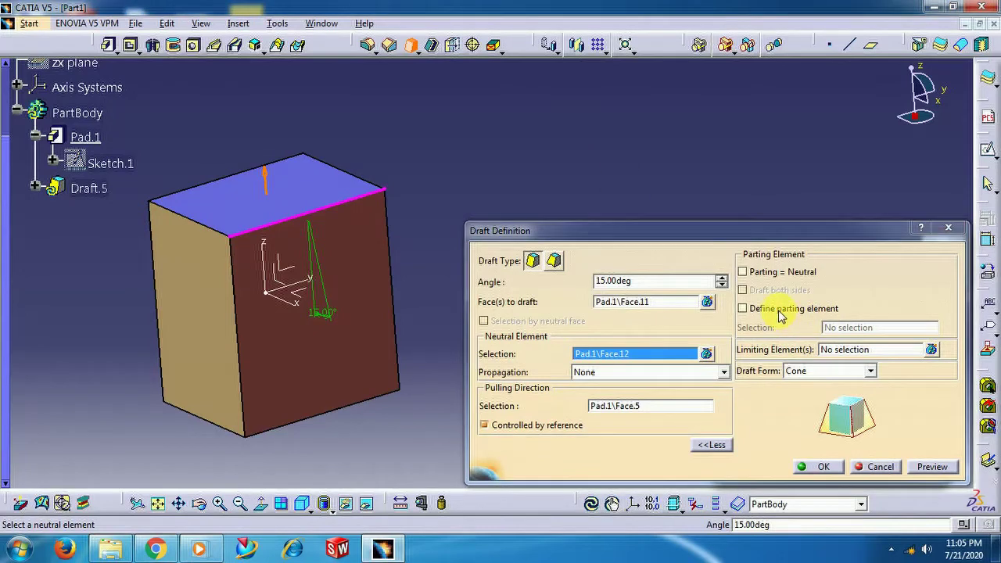
Step: Enable Define parting element, try the absolute axis system's XY plane as the parting element and clear that selection
click(742, 310)
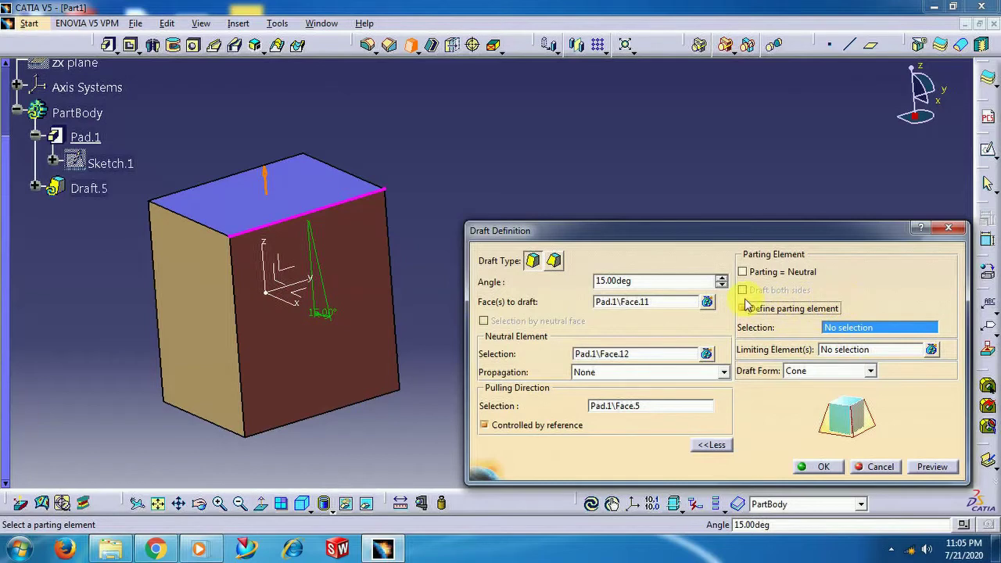
click(297, 293)
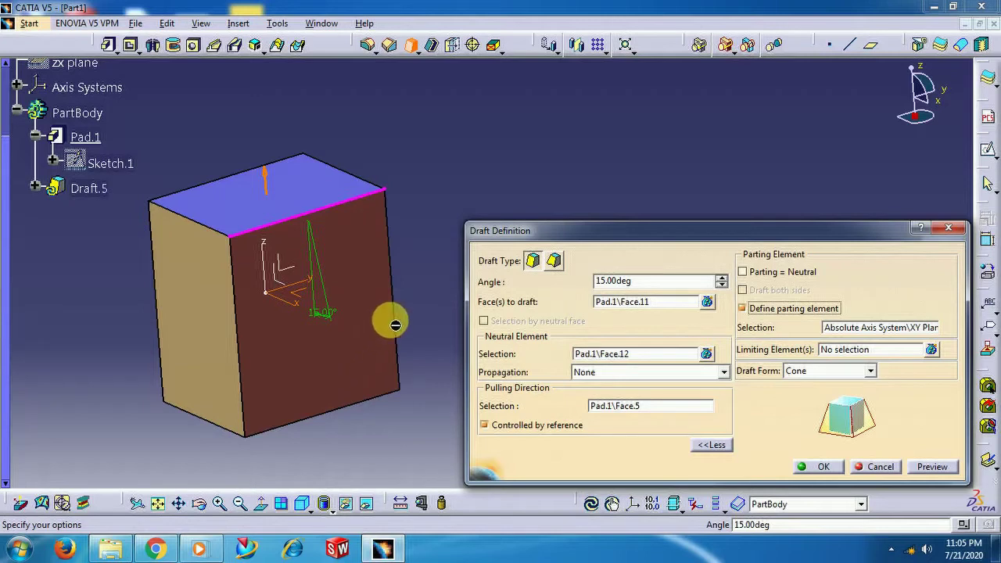
click(781, 310)
click(744, 309)
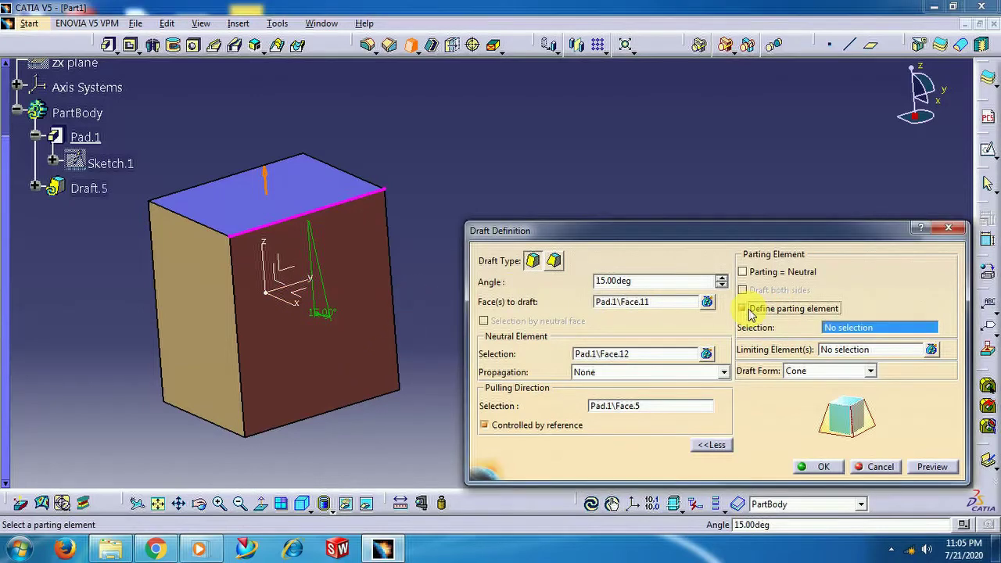
key(Return)
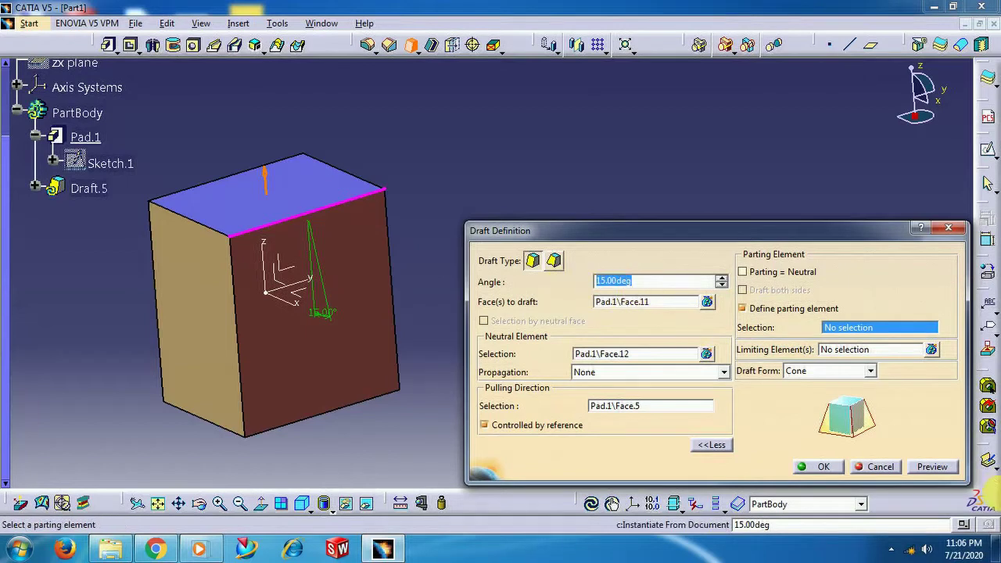
Step: Preview the 15-degree draft about the upper face and examine the block's side profile
click(929, 467)
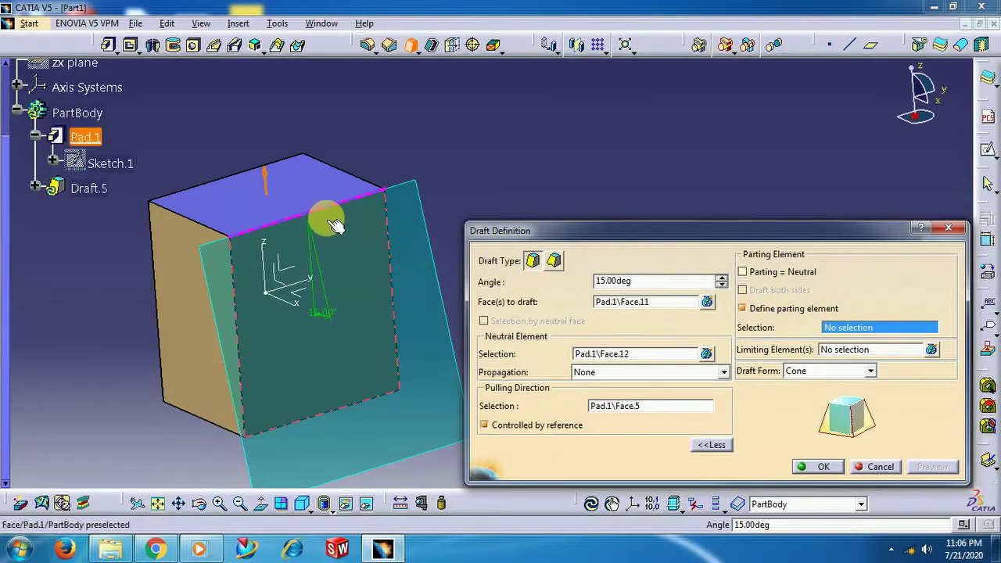
click(200, 504)
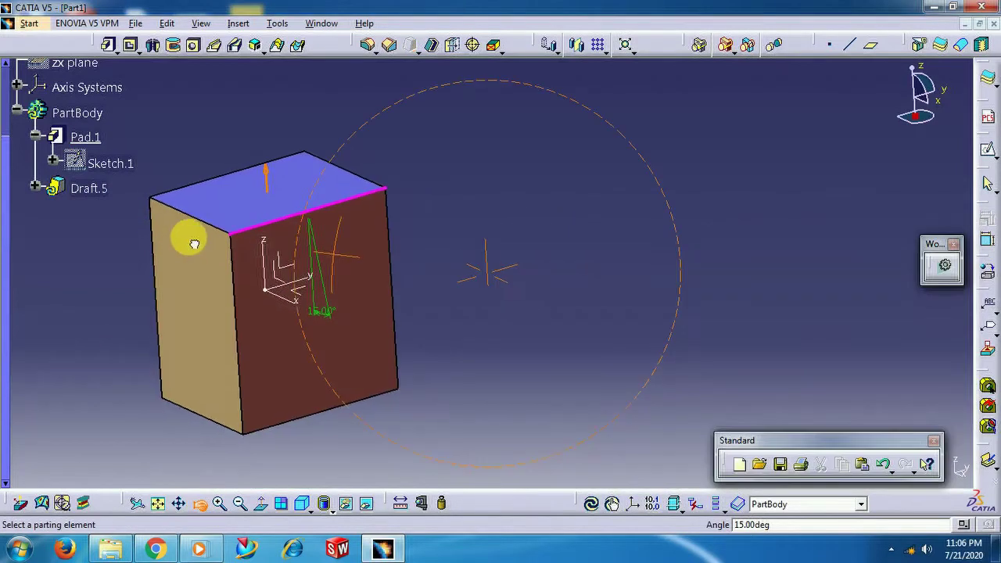
drag(194, 244, 212, 273)
click(200, 504)
drag(266, 360, 368, 337)
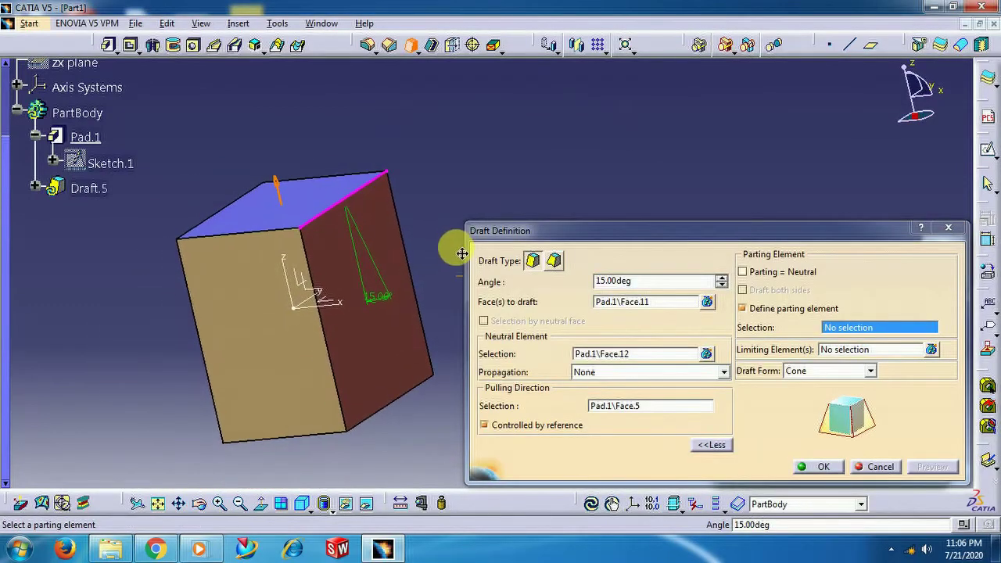
Step: Apply the 15-degree draft without a parting element and reopen its definition with the extended options shown
click(825, 467)
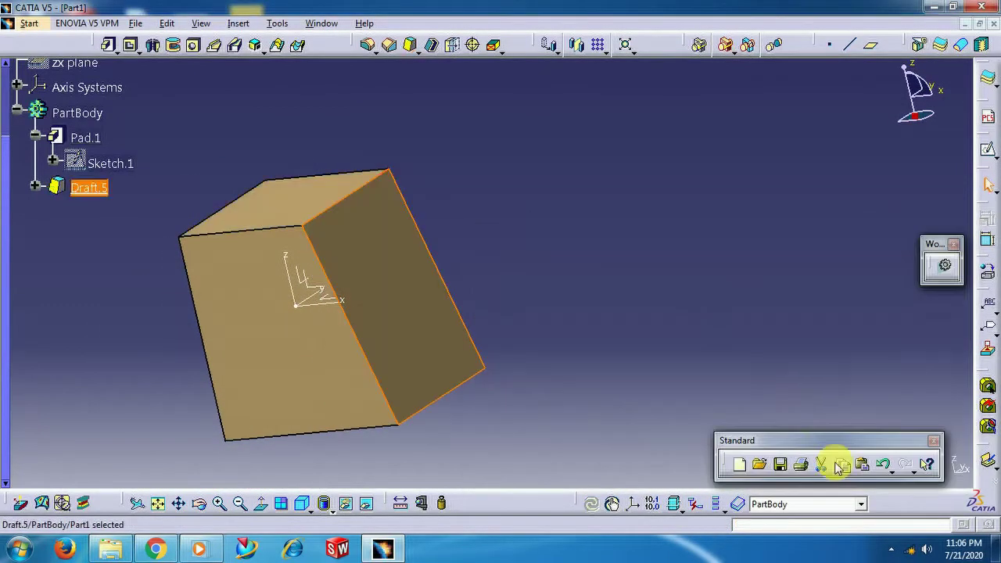
click(693, 293)
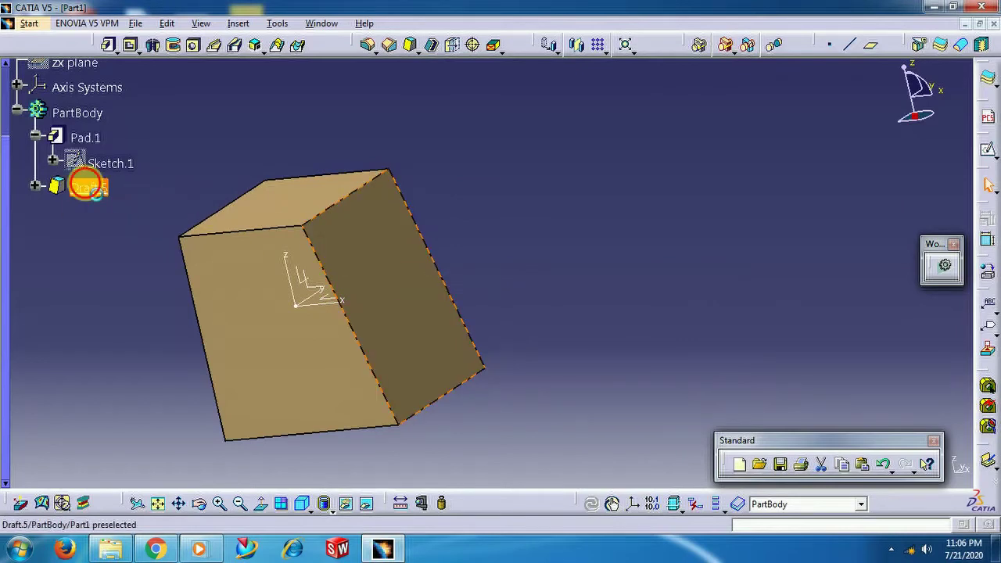
double_click(88, 186)
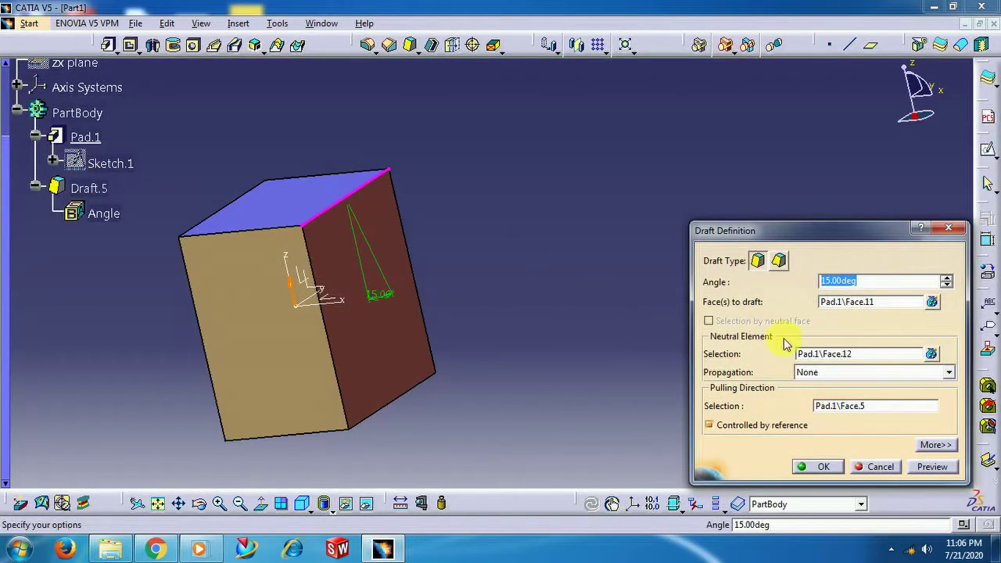
click(817, 359)
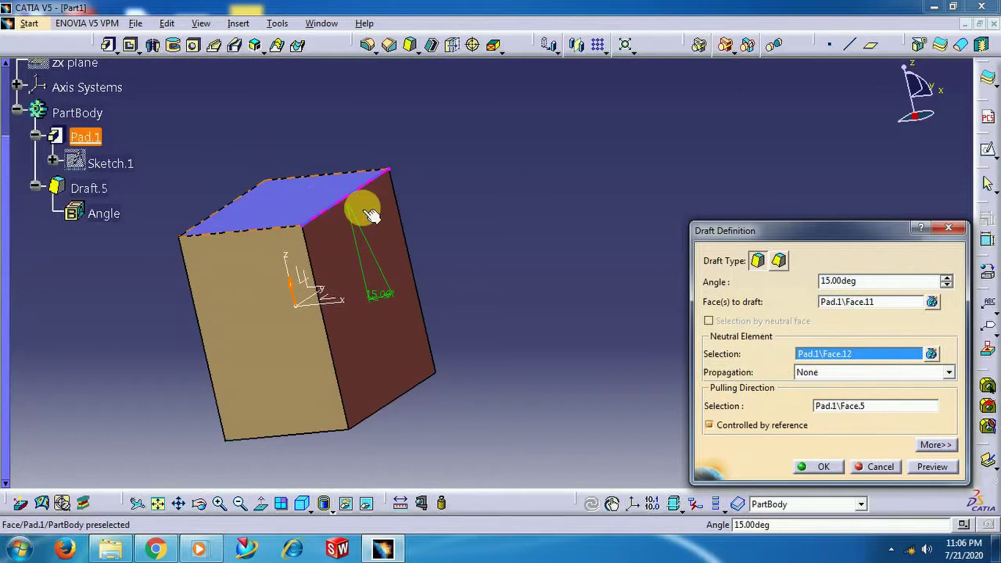
click(941, 446)
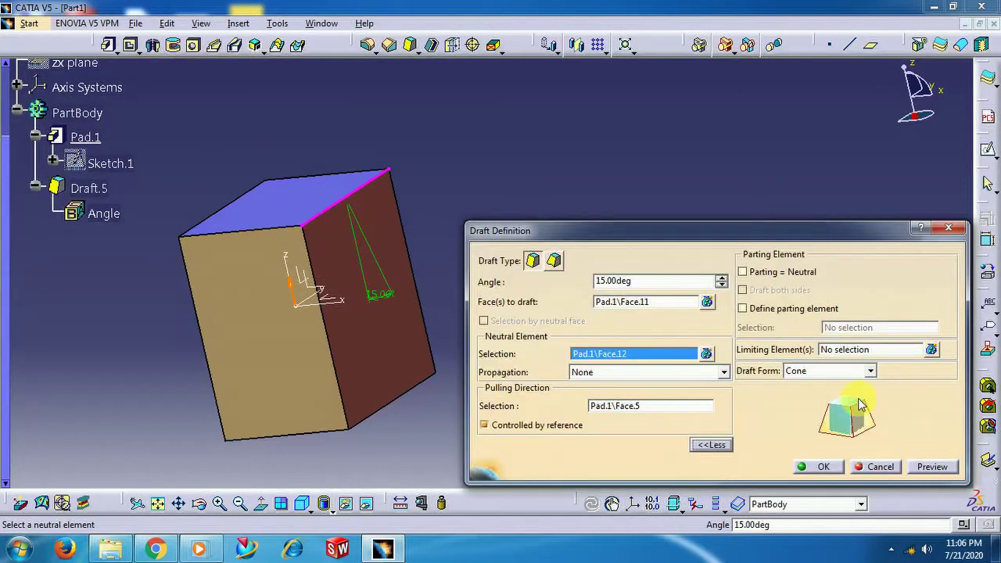
Step: Define the absolute axis system's XY plane as the draft's parting element, preview the result and apply it
click(744, 310)
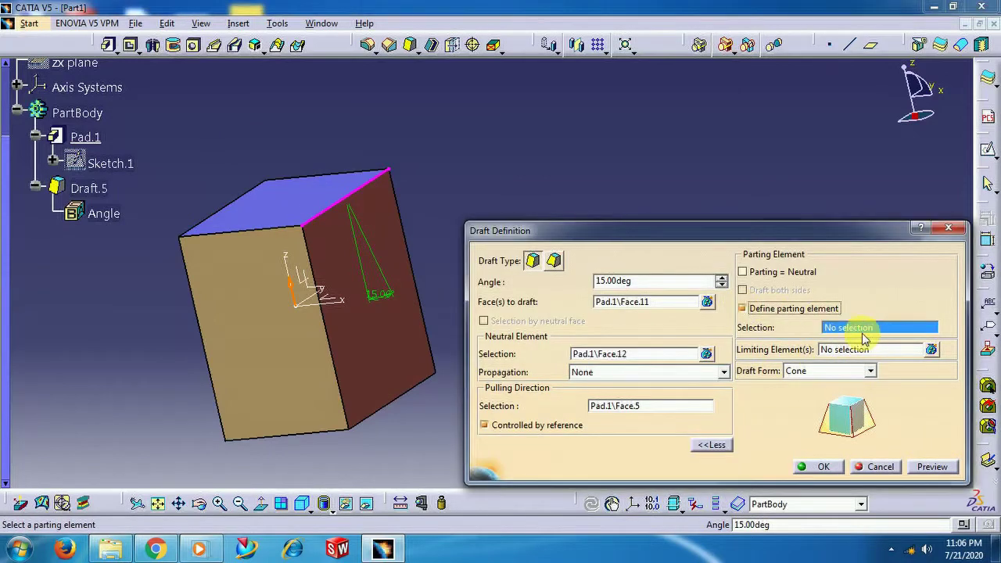
click(337, 305)
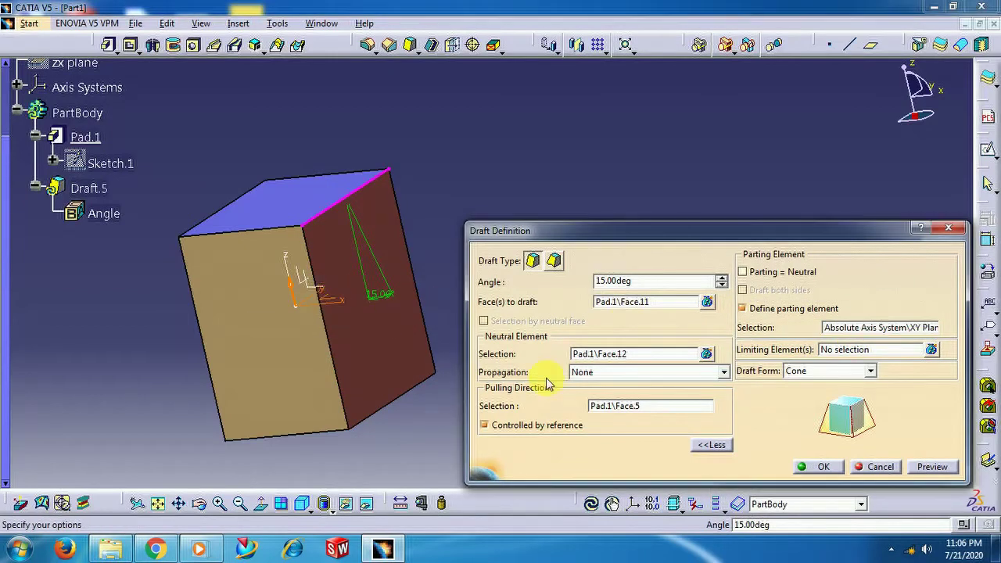
click(939, 467)
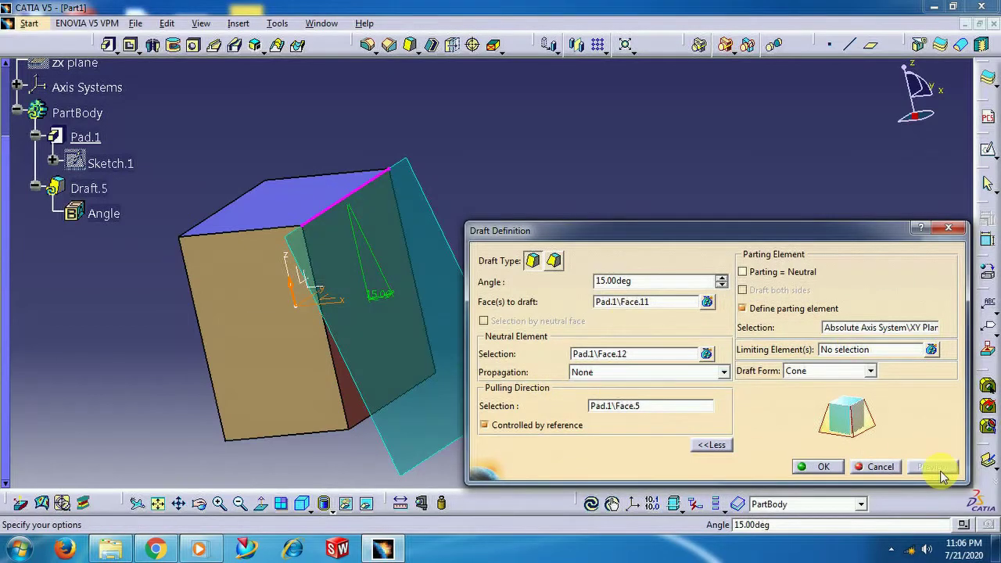
click(824, 466)
middle_drag(588, 209, 657, 217)
Step: Edit the draft to include the block's three remaining side faces, giving four faces to draft
double_click(90, 187)
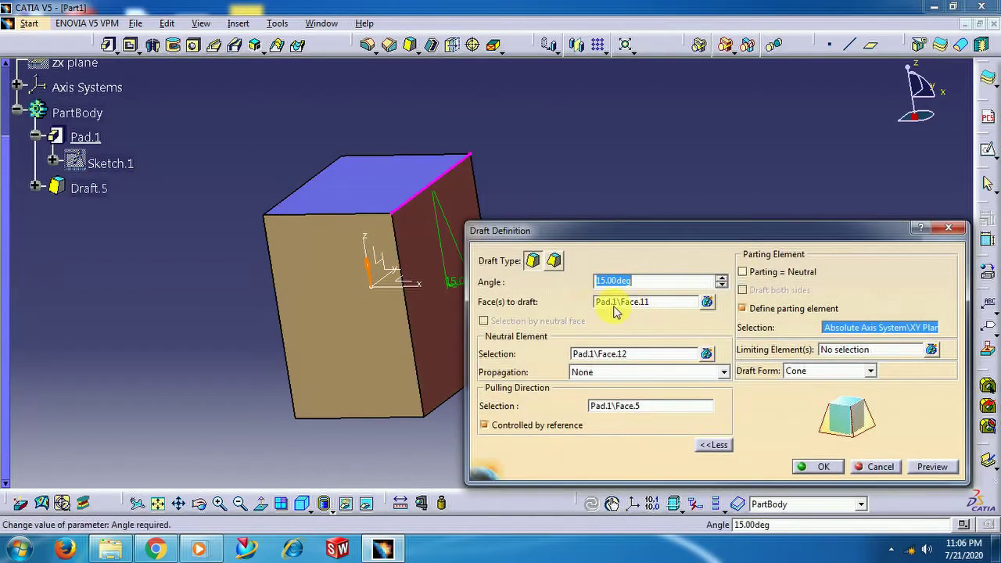
click(618, 303)
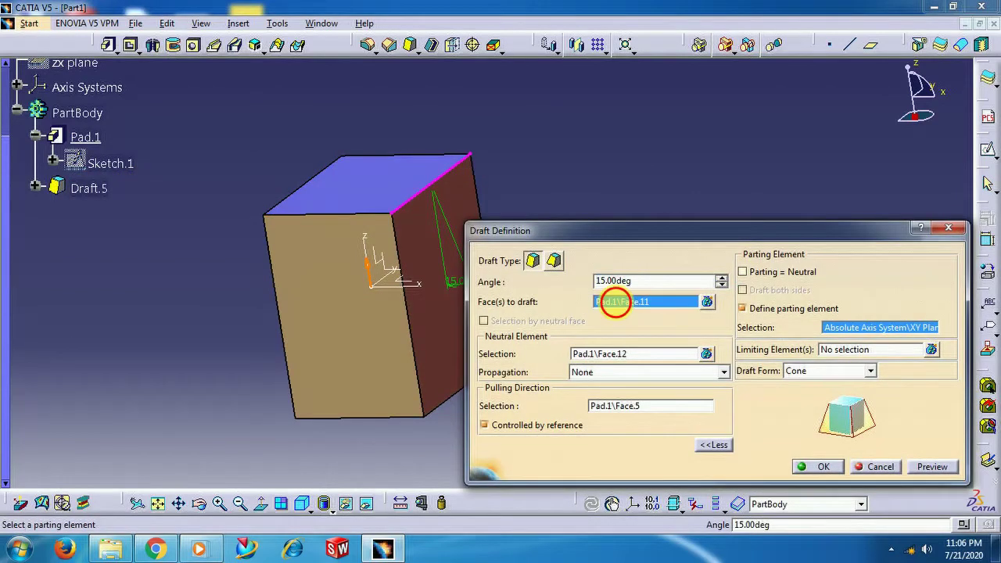
click(344, 306)
middle_drag(298, 284, 417, 307)
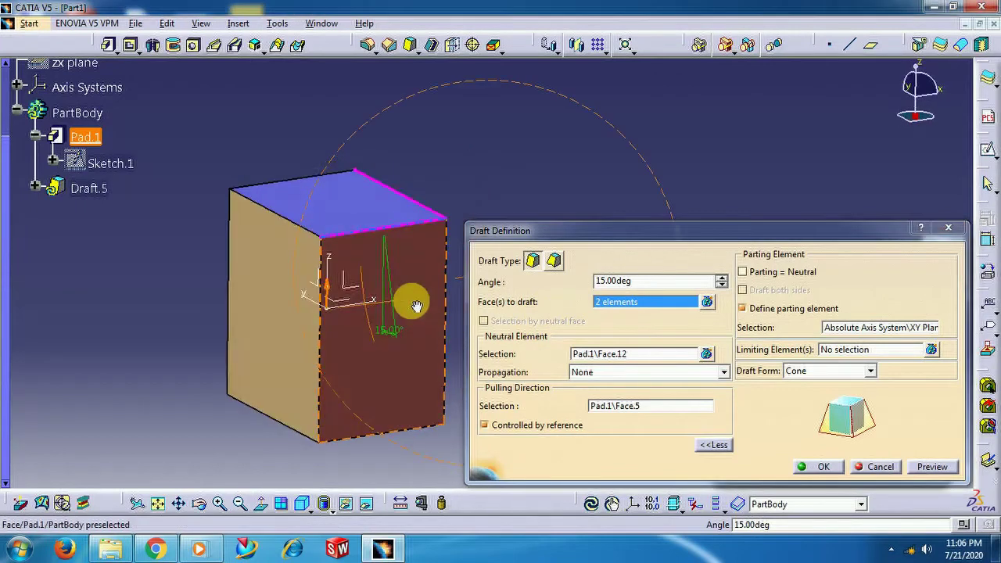
click(270, 288)
mouse_move(270, 288)
middle_down()
mouse_move(431, 348)
mouse_move(409, 331)
mouse_move(257, 287)
middle_up()
click(281, 297)
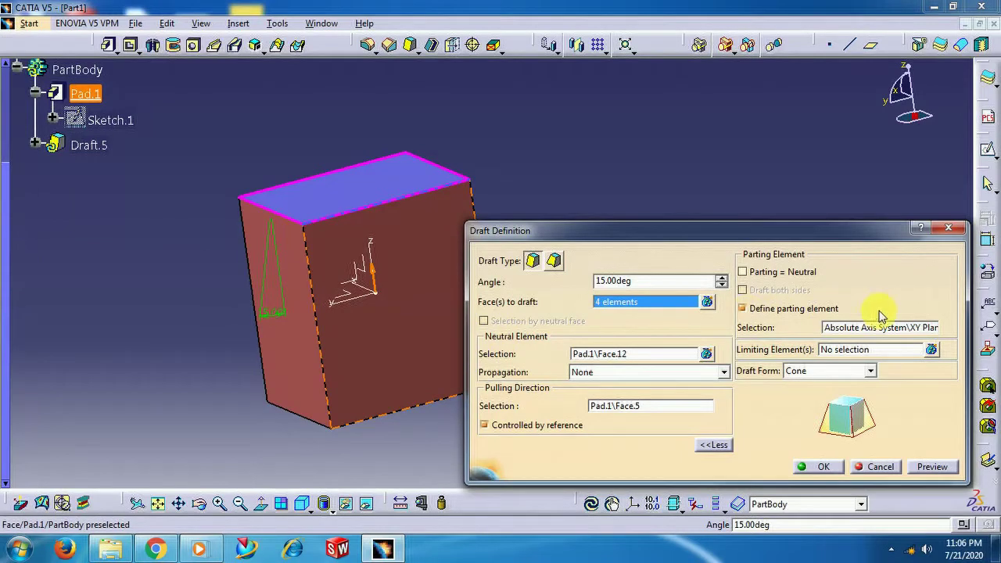
Step: Reselect the absolute axis system's XY plane as the parting element, apply the four-sided draft and inspect the block
click(851, 332)
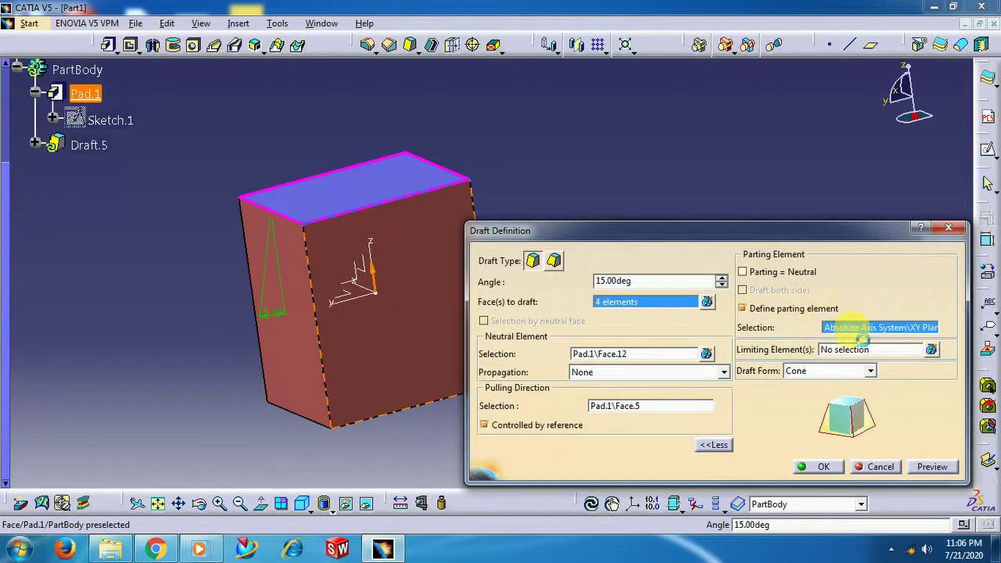
click(355, 302)
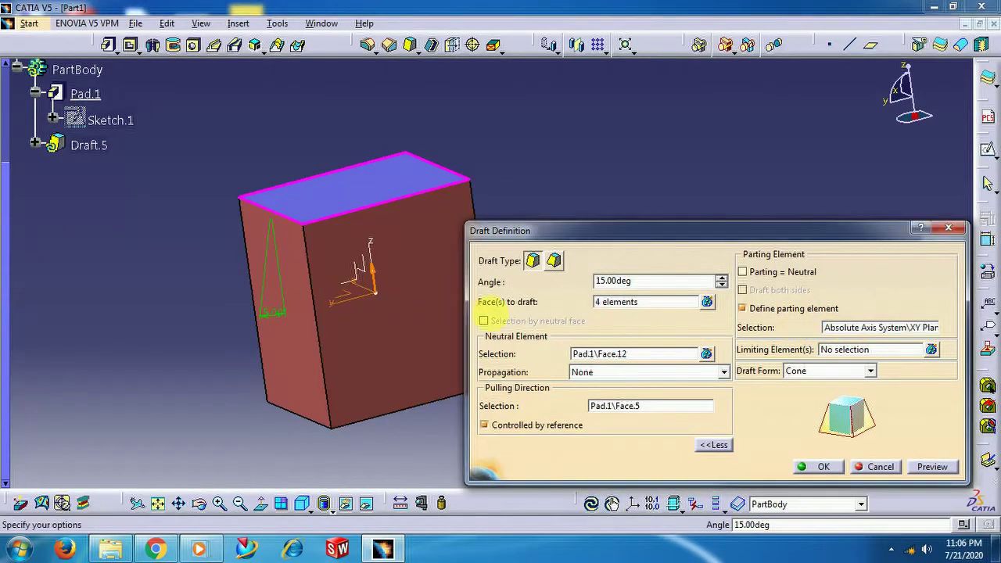
click(824, 467)
click(604, 291)
middle_drag(603, 291, 509, 207)
middle_drag(632, 212, 660, 195)
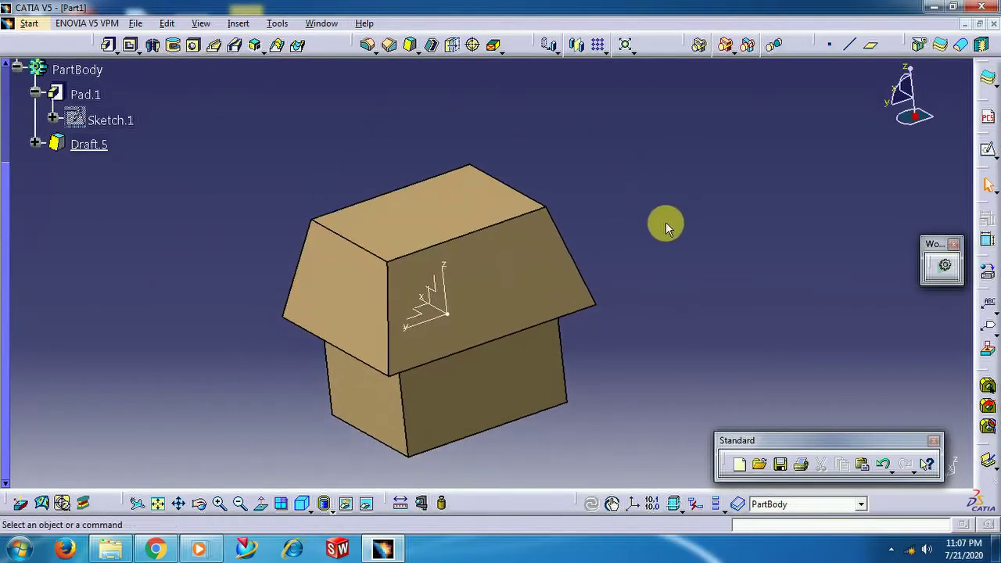
double_click(89, 146)
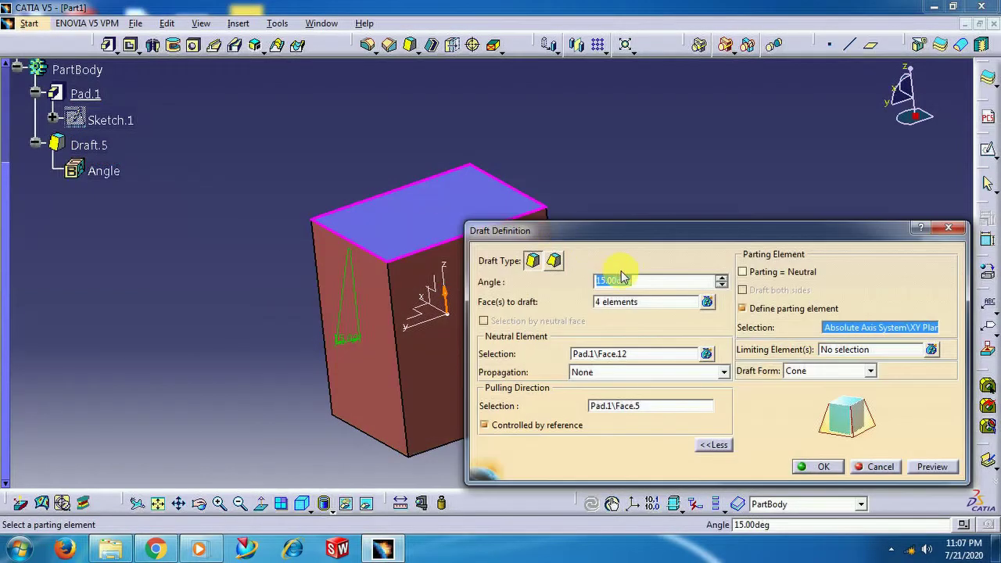
middle_drag(365, 141, 318, 141)
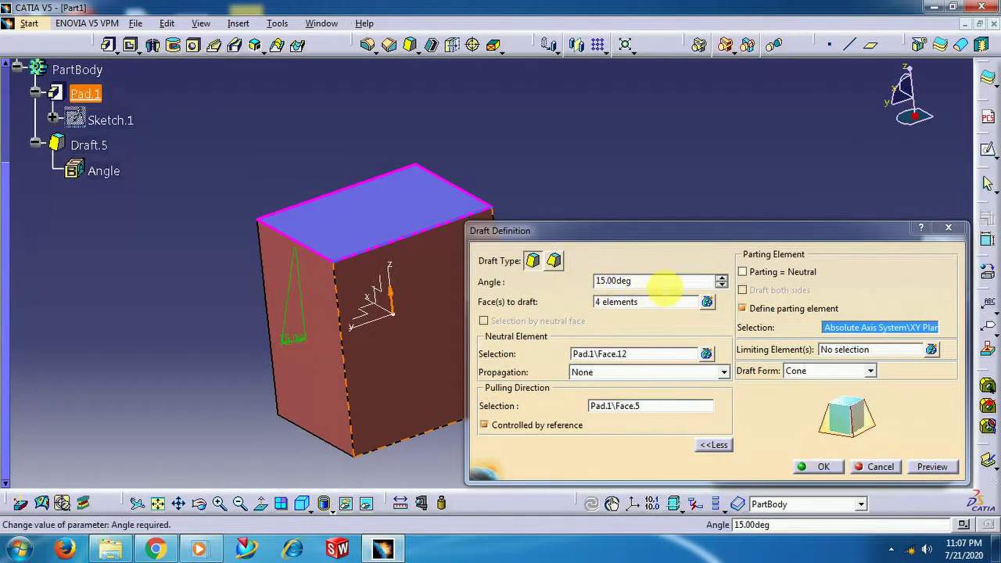
click(628, 281)
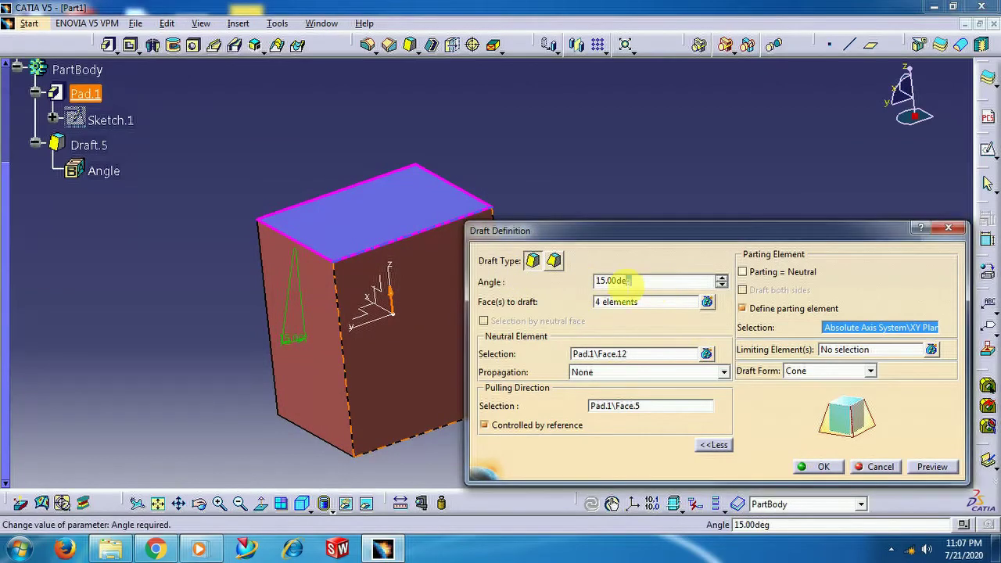
click(821, 467)
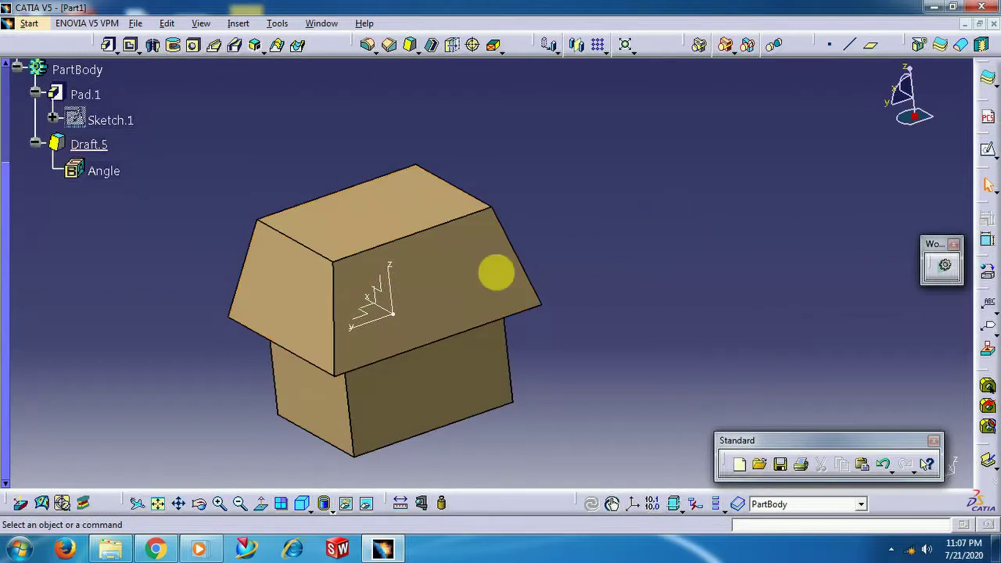
Step: Edit the draft to reverse its pulling direction downward, keeping the 15-degree angle, and apply it
double_click(109, 144)
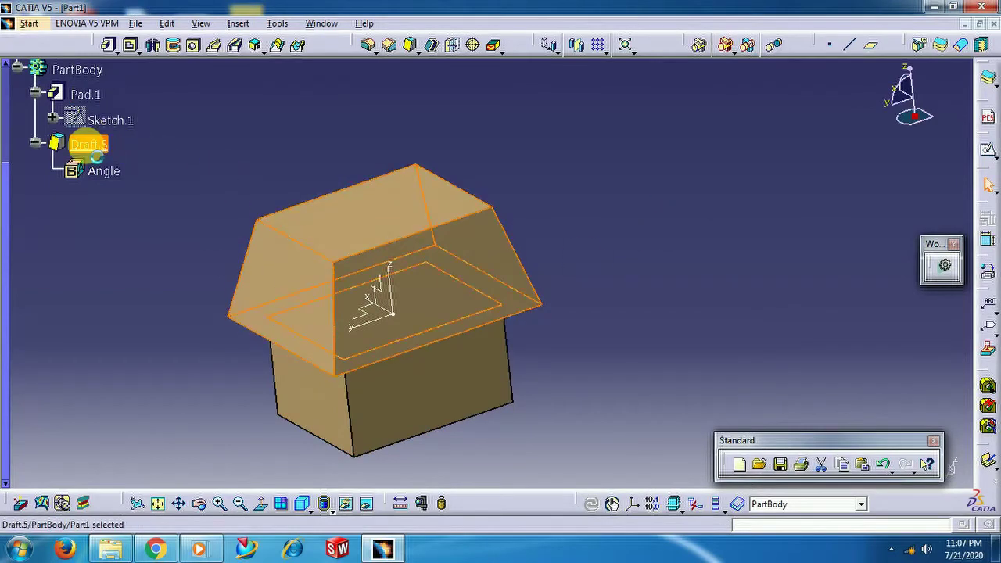
click(628, 282)
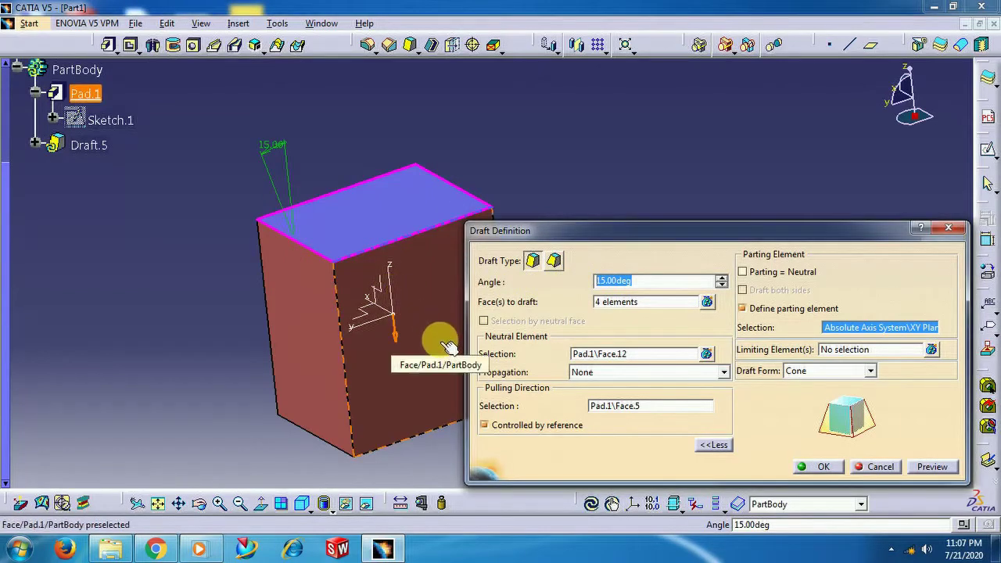
click(823, 469)
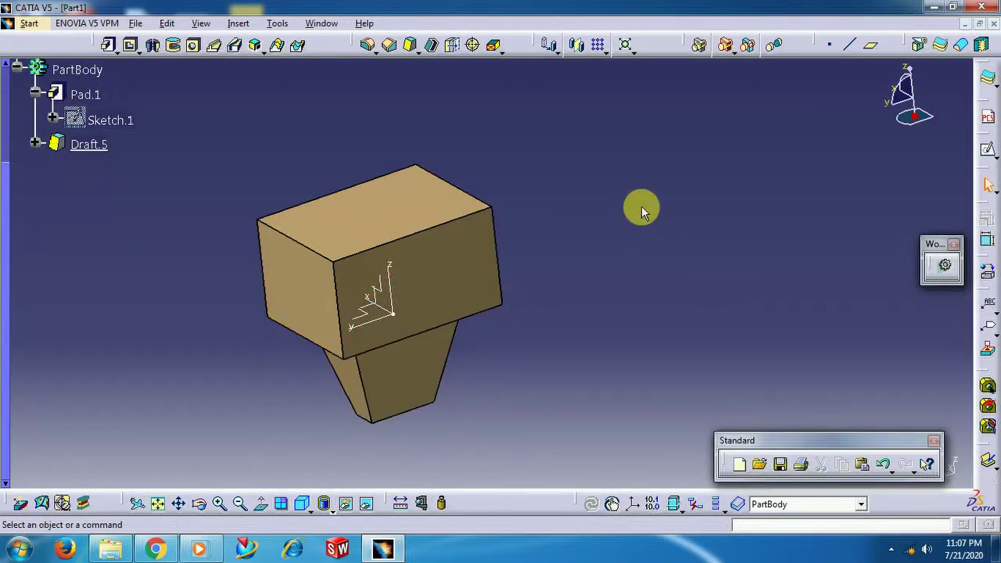
middle_drag(593, 227, 546, 258)
Step: Point the draft's pulling direction upward again, set the angle to -15 degrees, preview and apply it
double_click(89, 144)
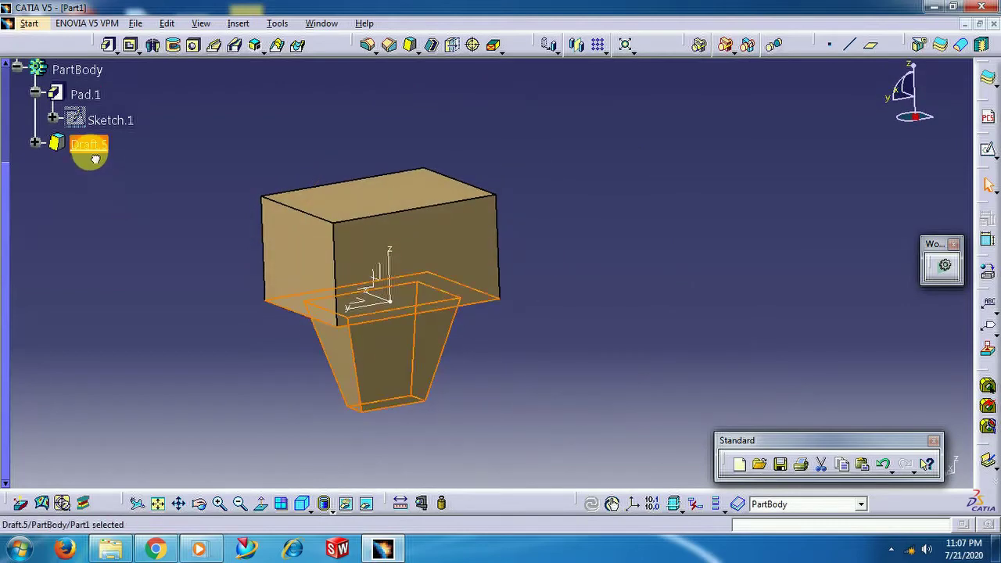
click(751, 308)
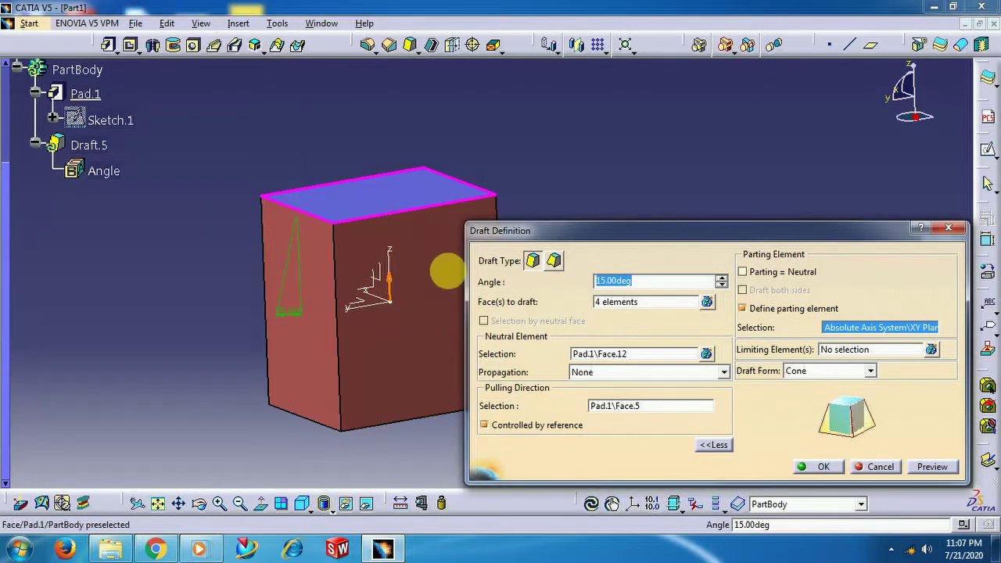
click(653, 282)
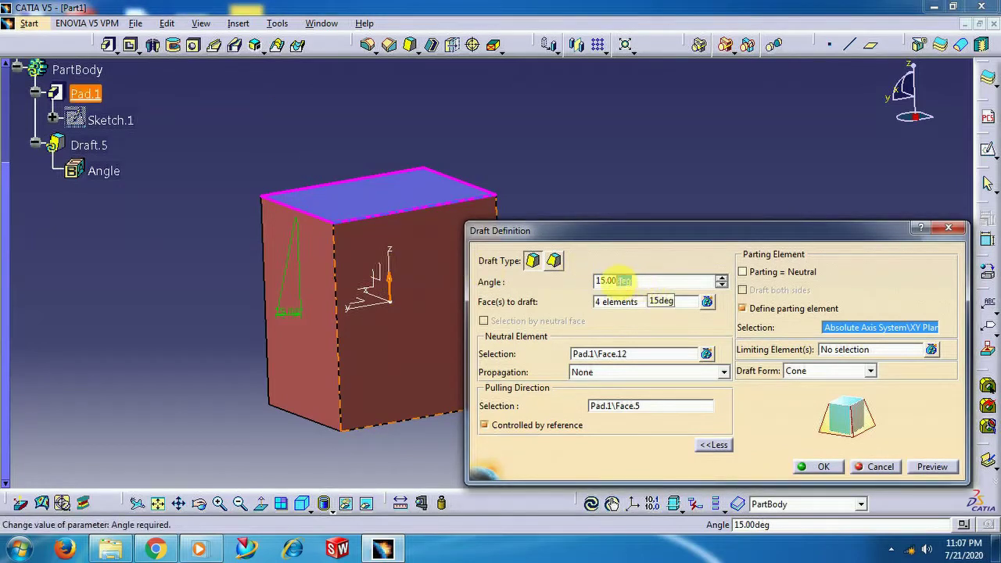
drag(623, 281, 565, 273)
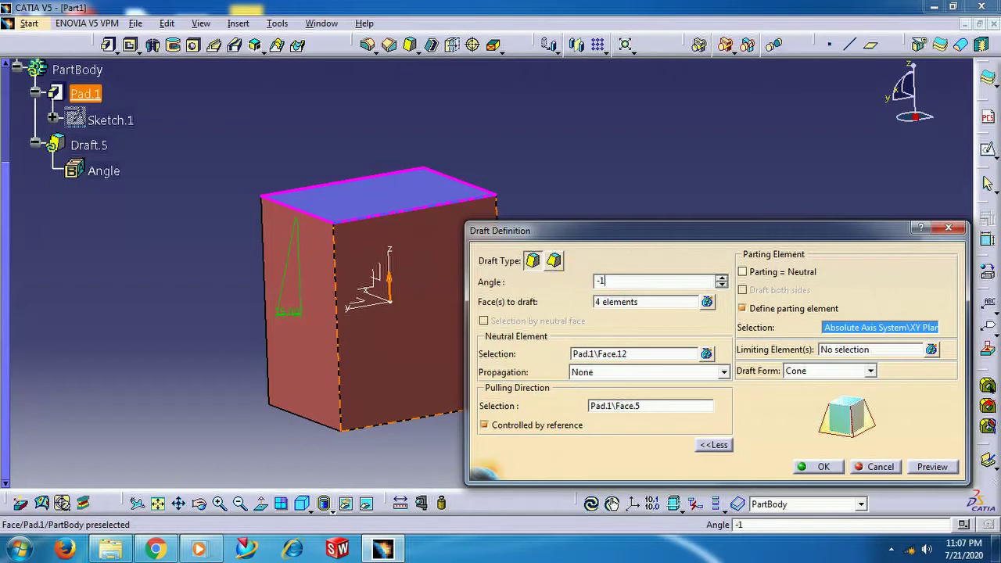
click(925, 468)
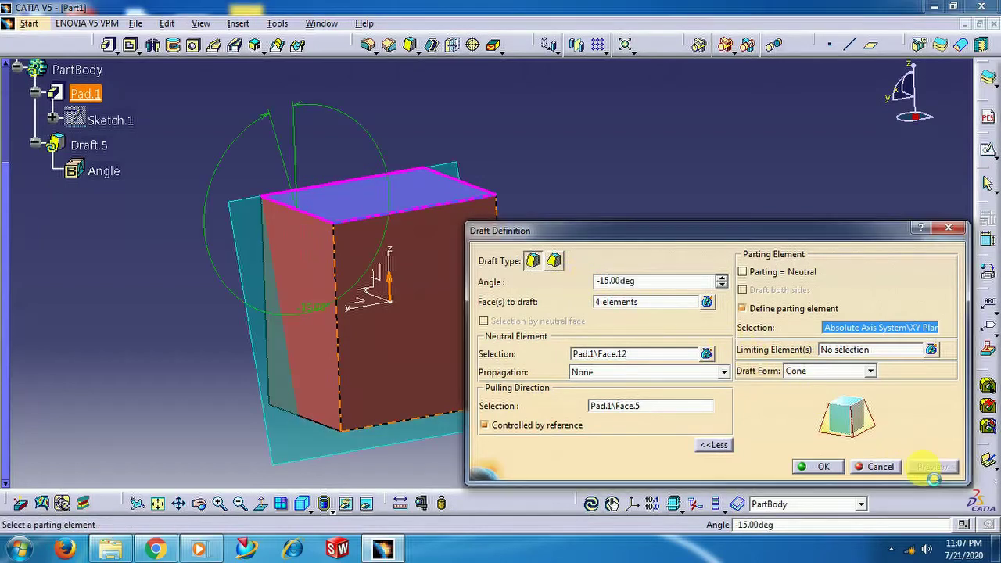
click(824, 467)
middle_drag(649, 245, 536, 318)
Step: Reverse the pulling direction of the -15-degree draft downward and apply it
double_click(98, 168)
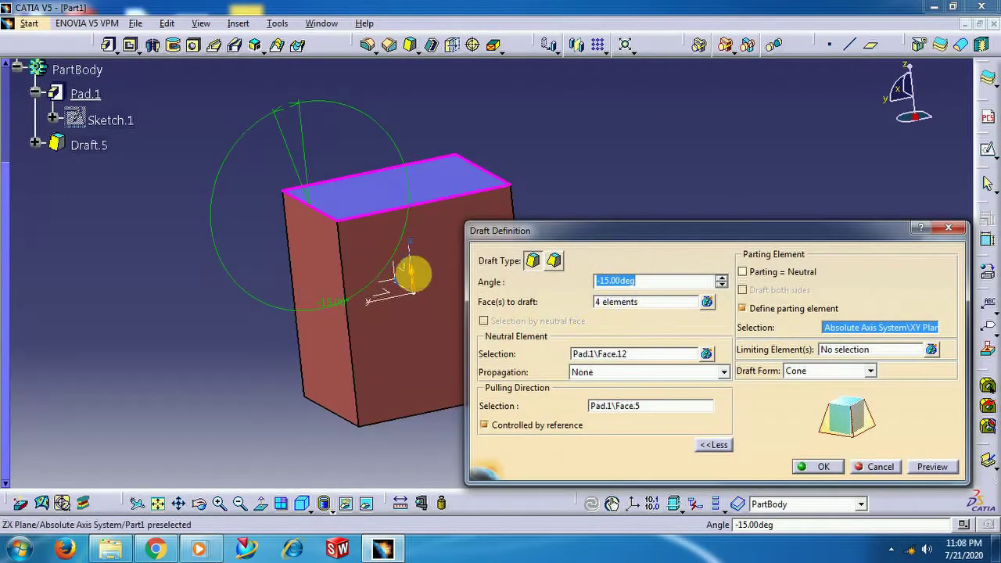
click(412, 272)
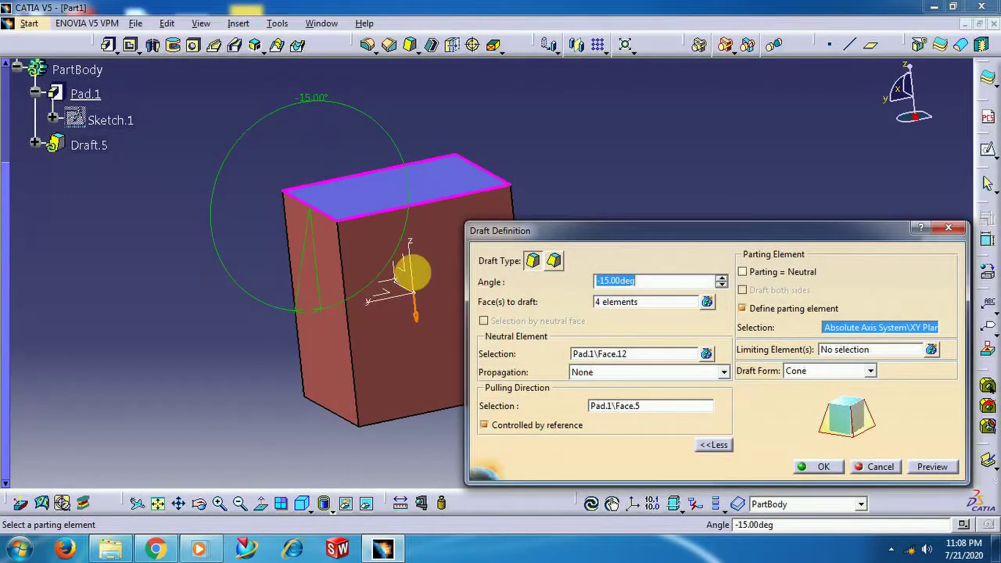
click(823, 467)
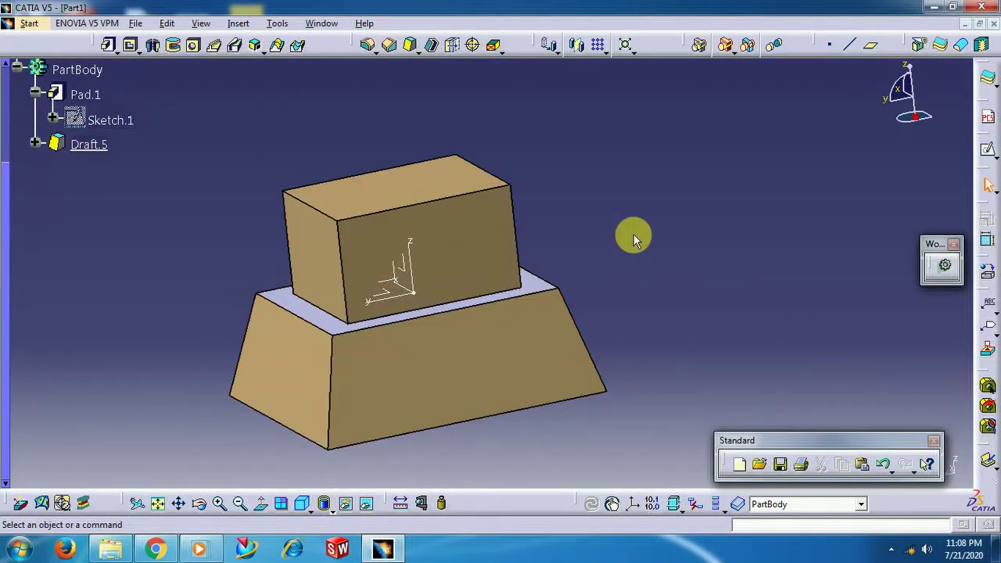
Step: Set the draft angle to 15 degrees with the pulling direction upward, apply it and inspect the block
double_click(90, 143)
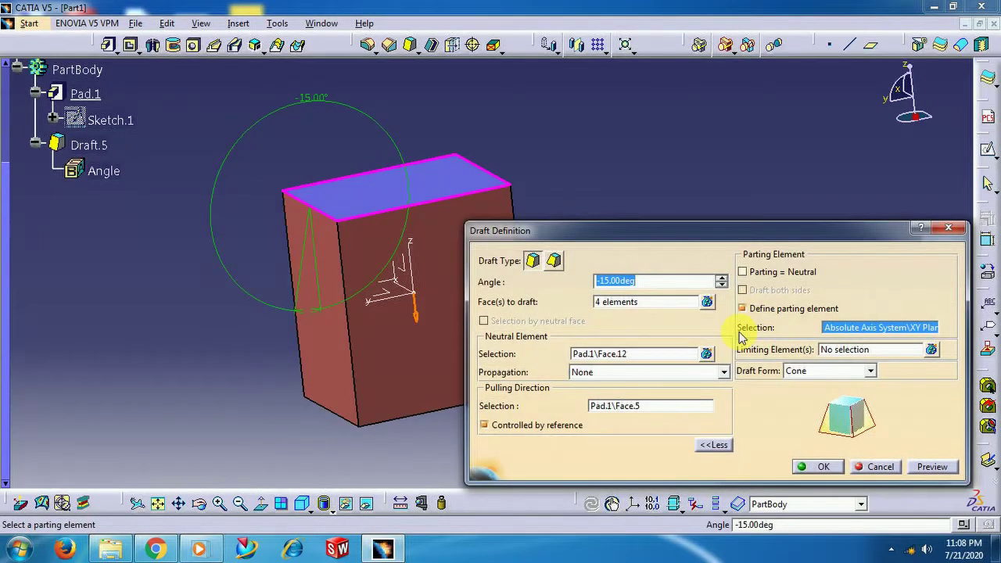
text(15)
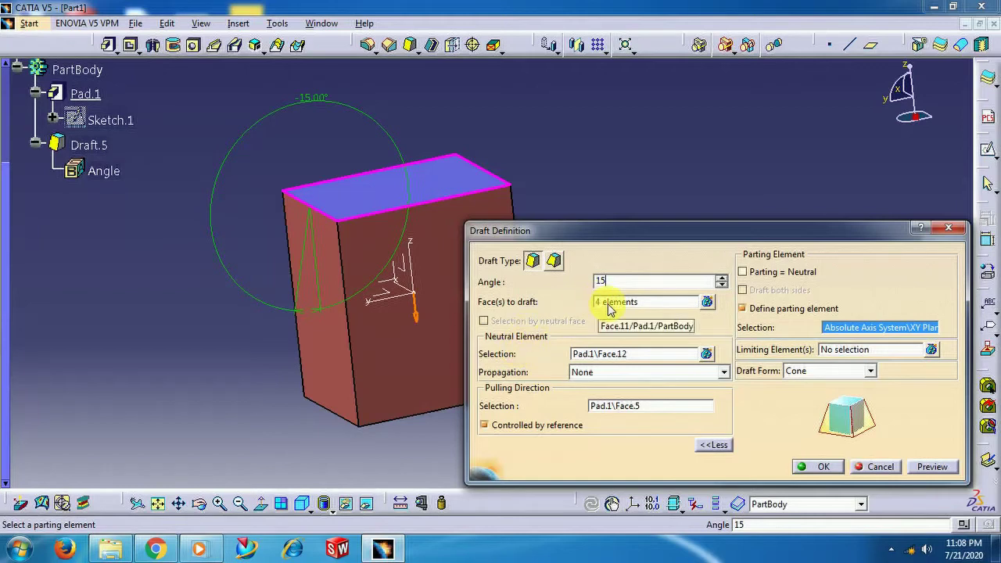
key(Return)
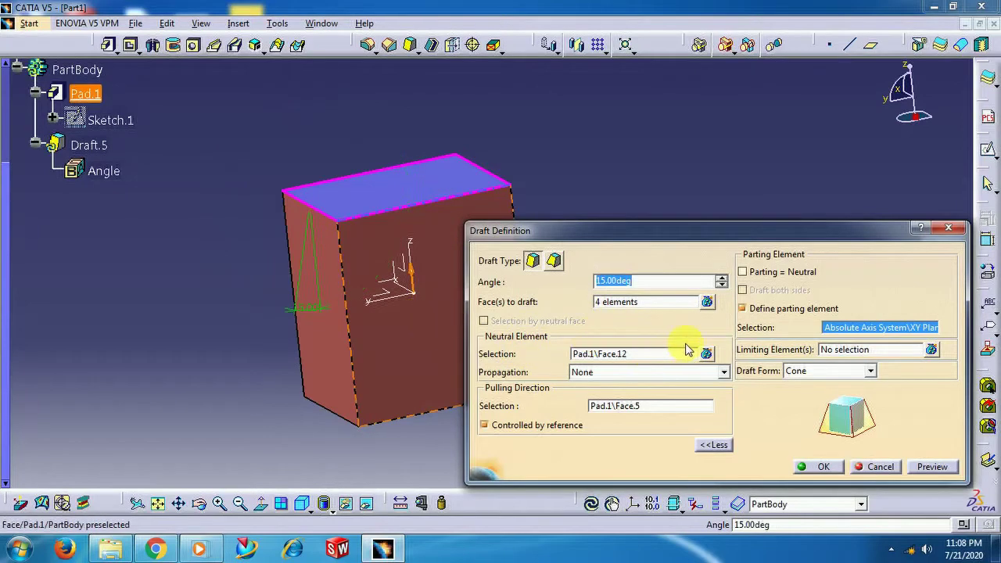
click(825, 467)
middle_drag(693, 241, 716, 112)
middle_drag(563, 128, 623, 195)
Step: Edit the draft to use the Parting = Neutral option in place of the defined XY plane parting element, and apply it
double_click(88, 101)
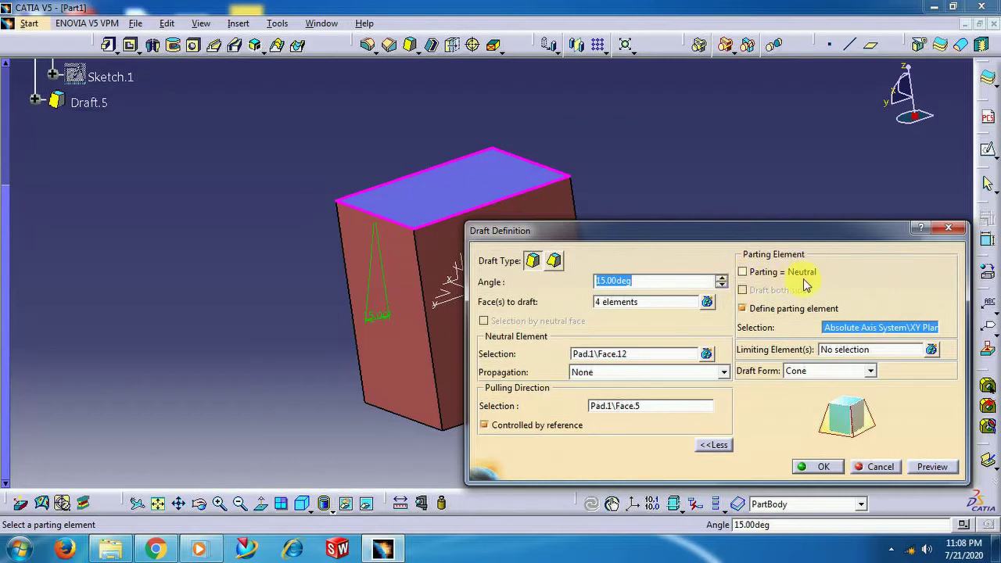
middle_drag(398, 206, 335, 226)
middle_drag(403, 309, 462, 249)
middle_drag(205, 172, 241, 217)
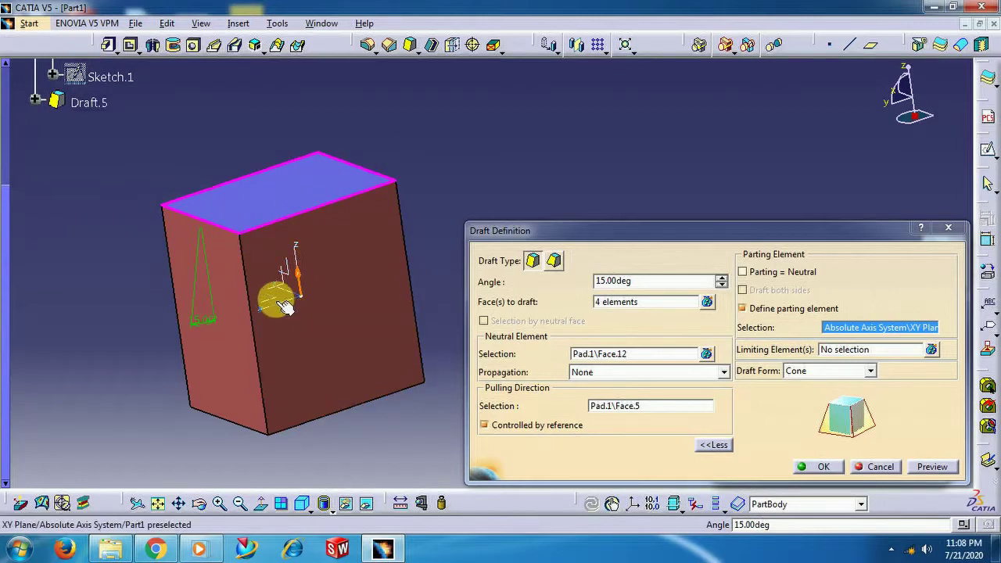
click(765, 273)
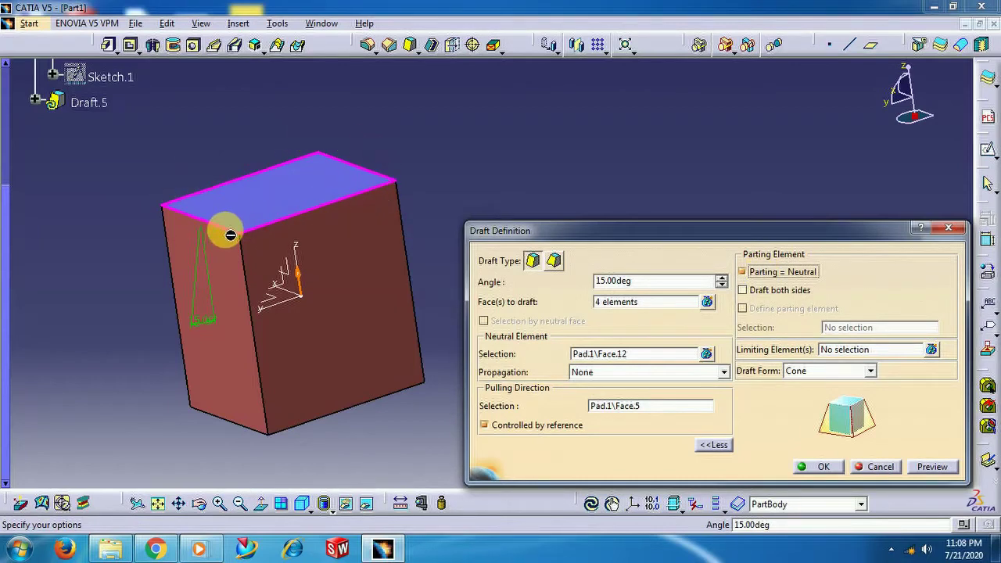
click(823, 467)
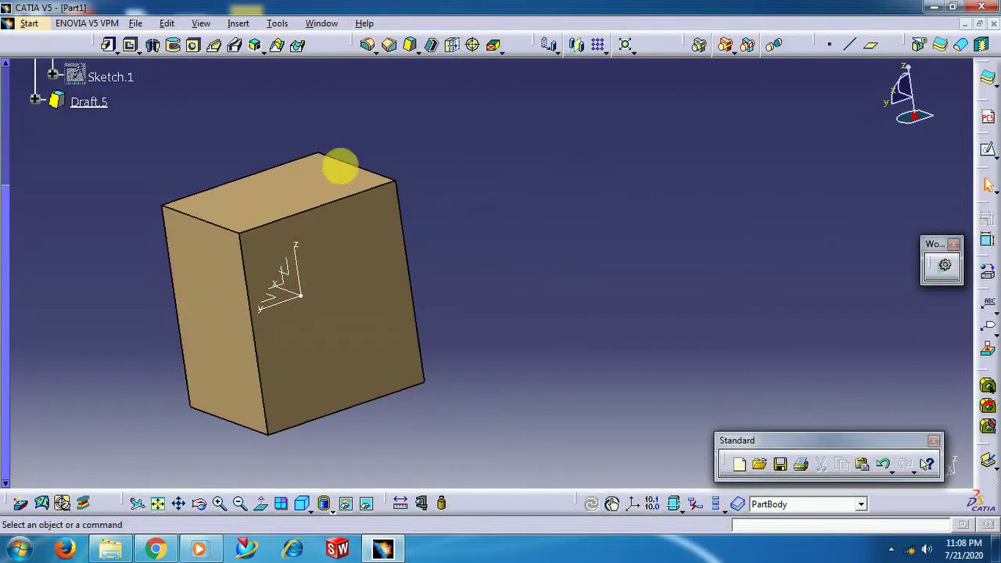
Step: Delete the existing draft feature from the block
right_click(86, 107)
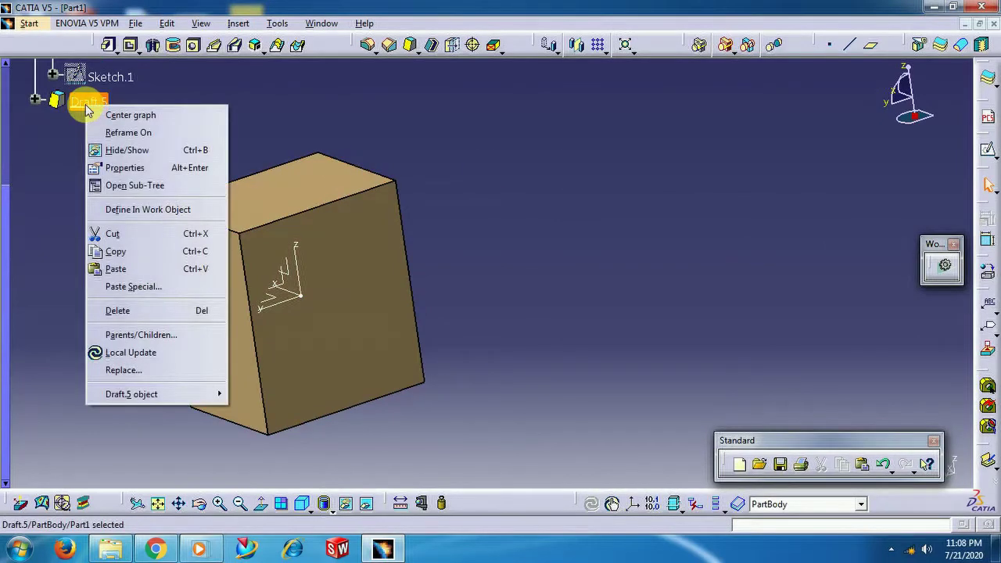
click(121, 311)
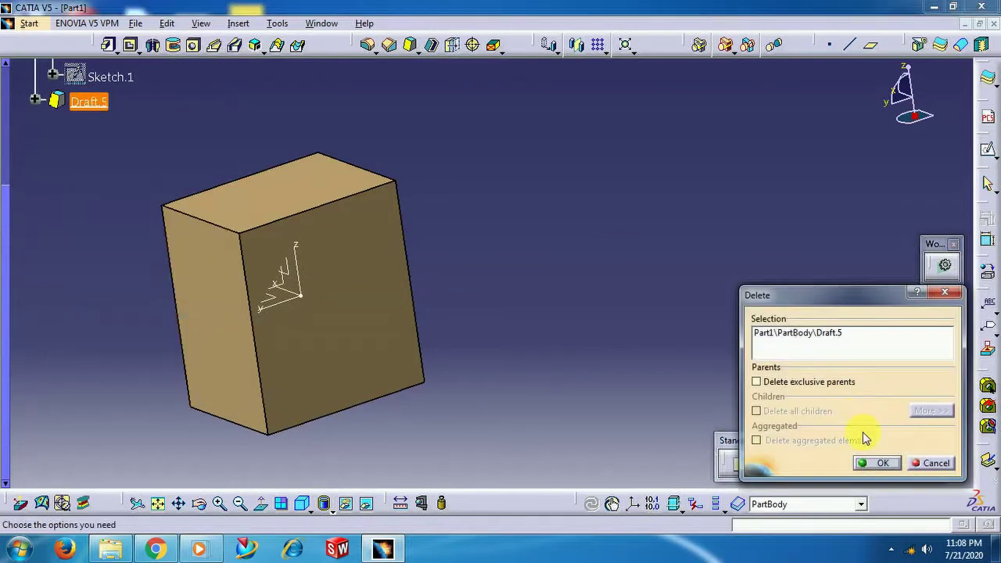
click(876, 465)
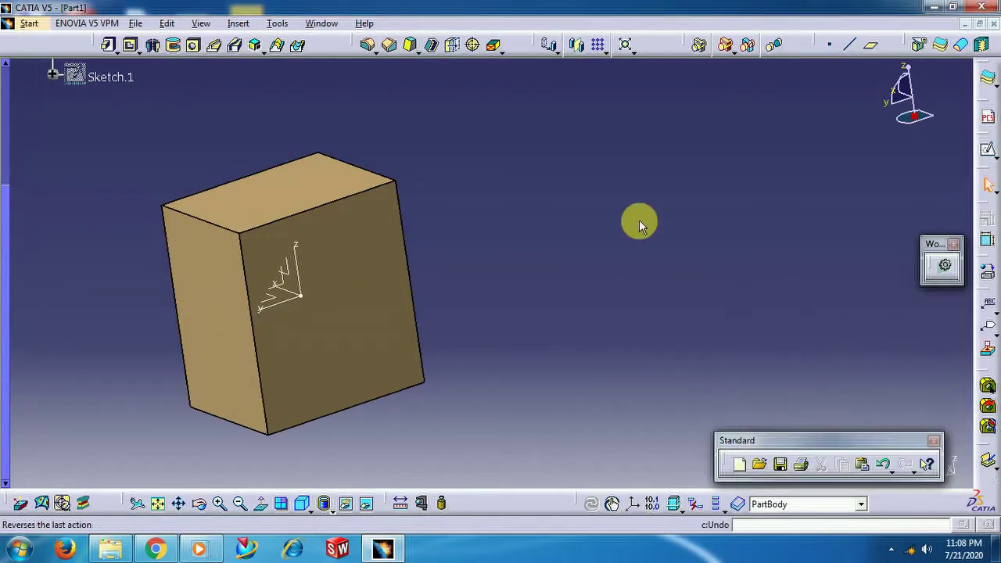
Step: Start a new 15-degree draft on one side face of the block with the XY plane as neutral element, and preview it
click(410, 44)
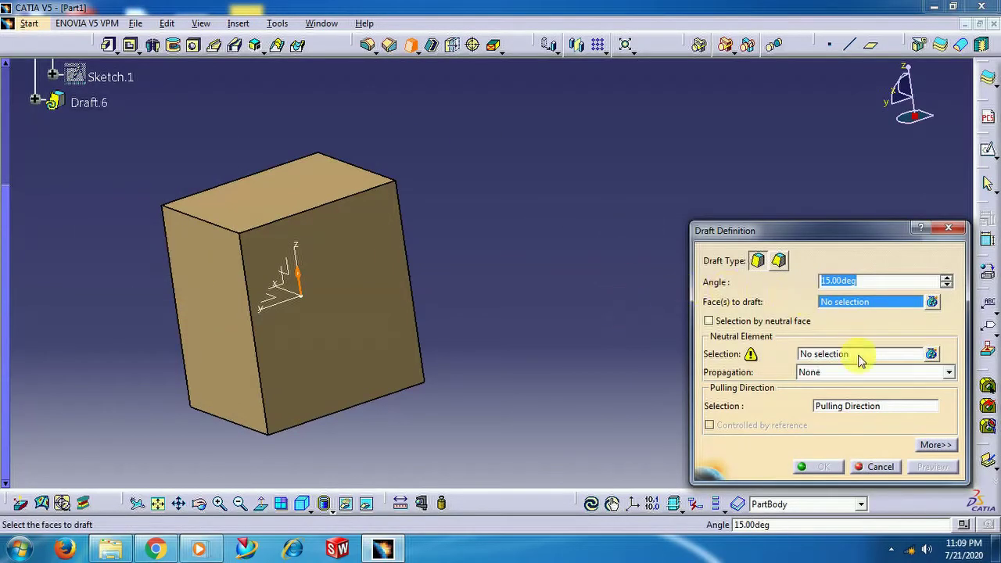
click(331, 257)
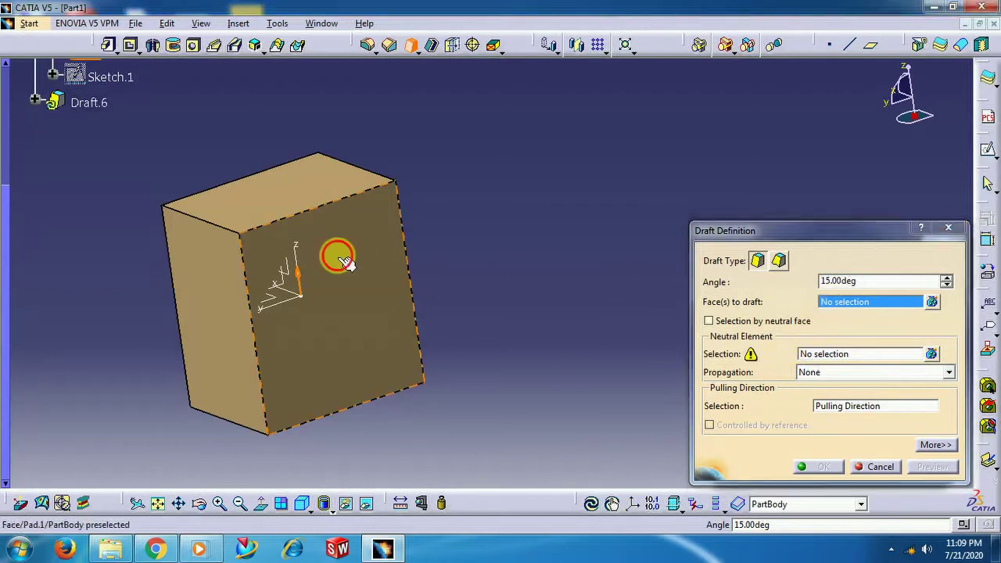
click(816, 356)
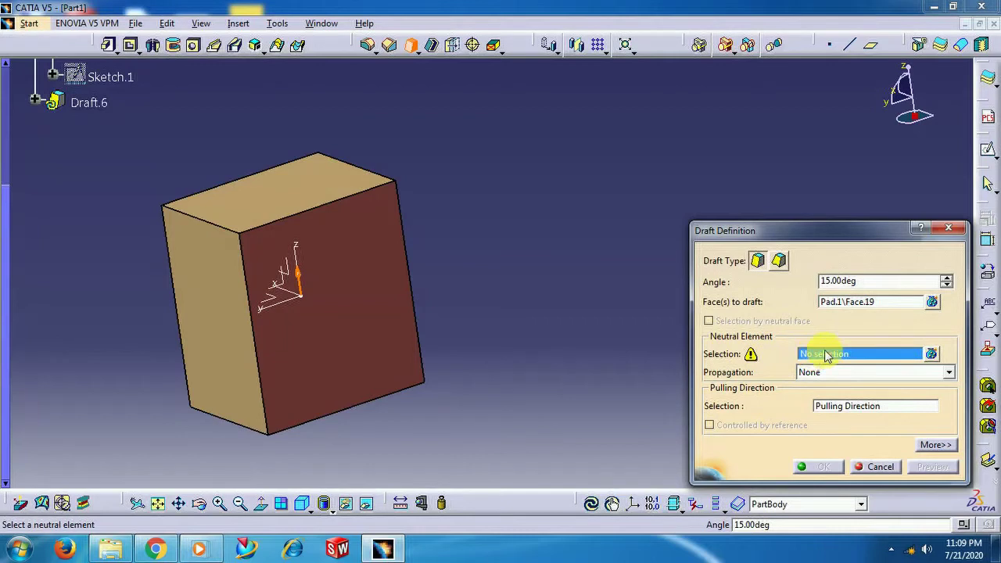
click(275, 309)
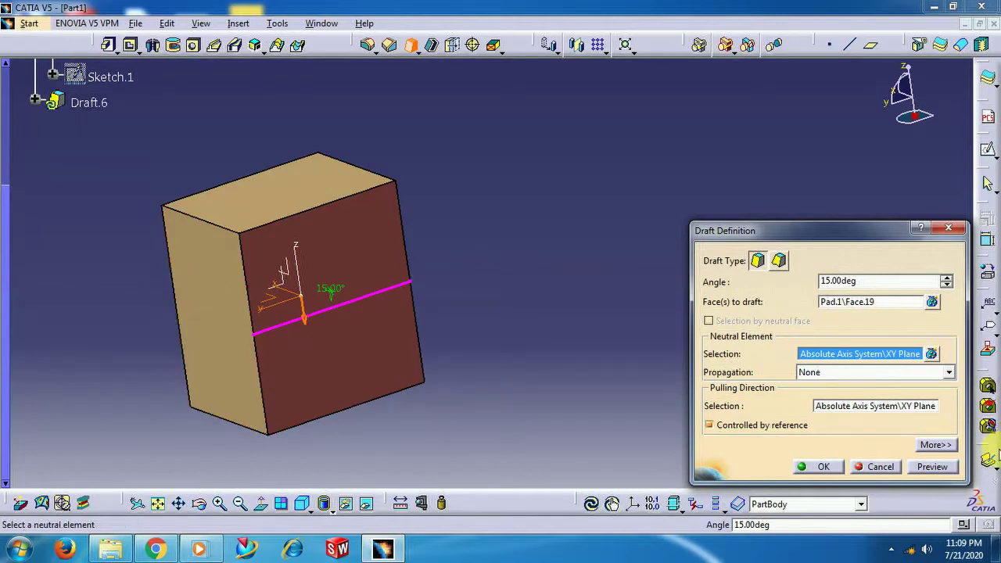
click(953, 472)
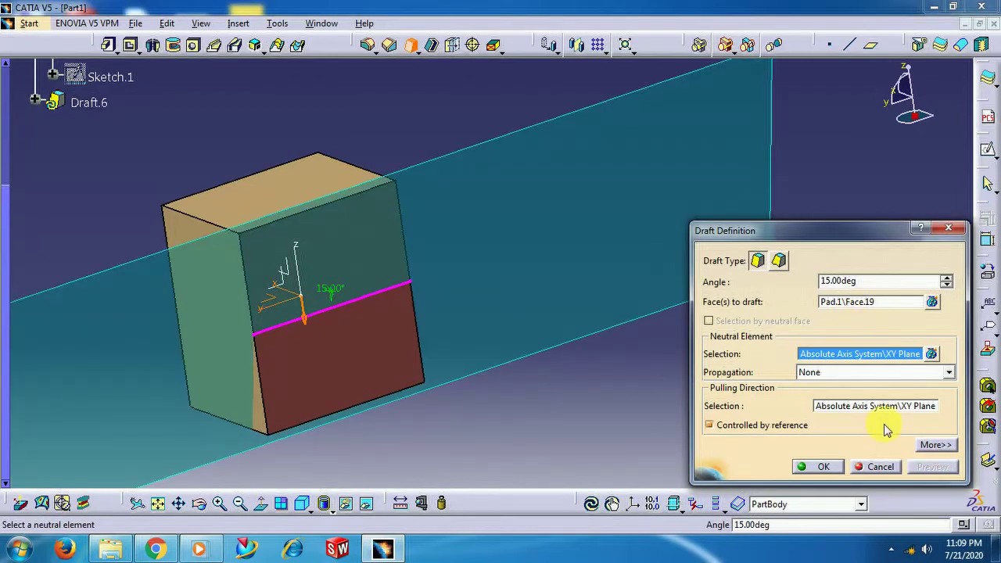
Step: Enable Parting = Neutral, point the pulling direction upward, preview and apply the draft, and inspect the block
click(934, 446)
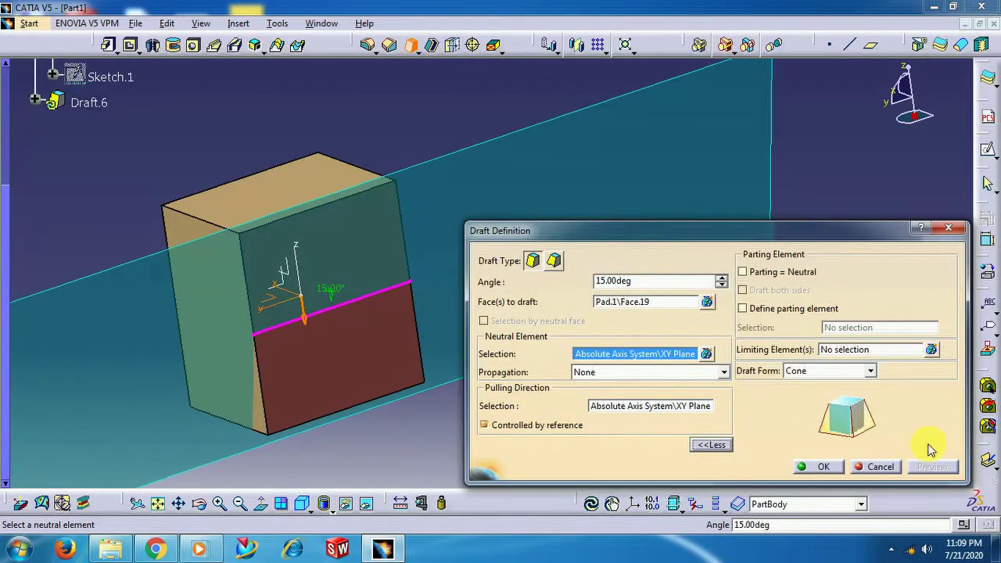
click(744, 272)
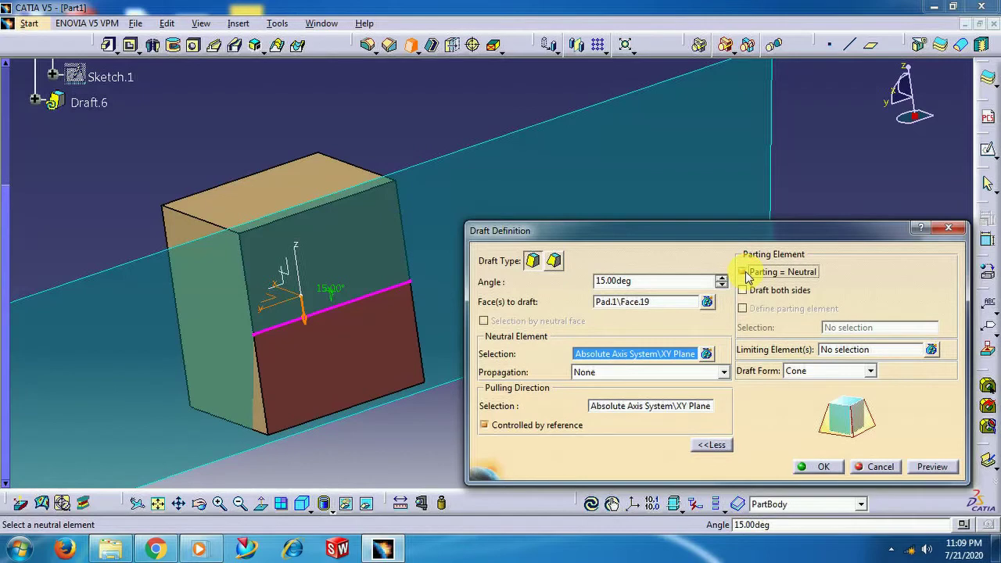
click(305, 321)
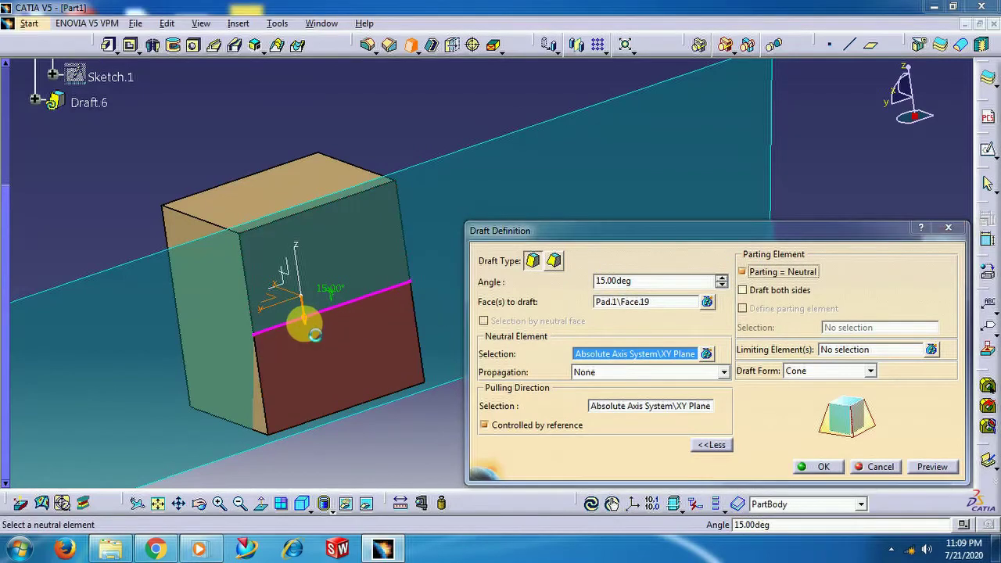
click(932, 467)
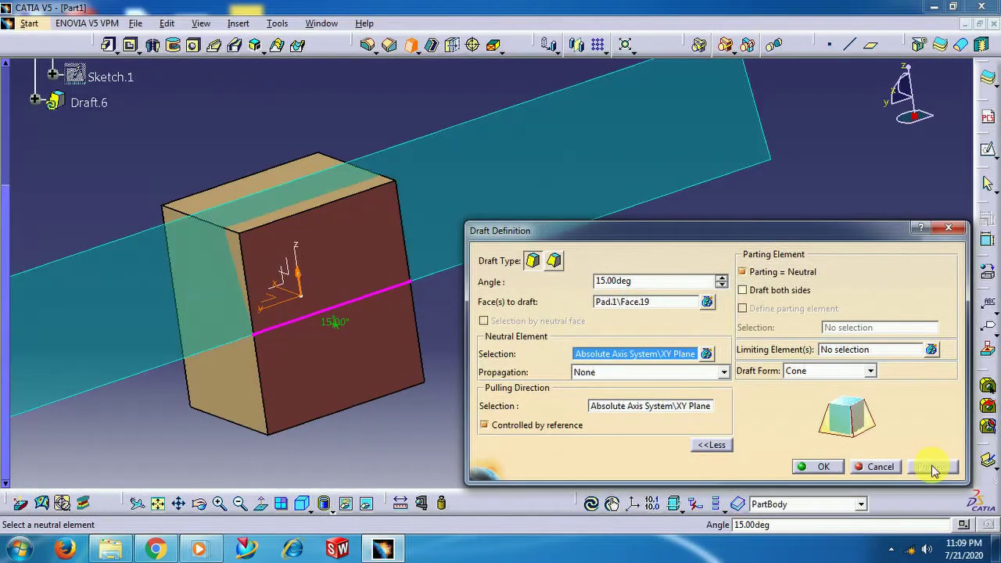
drag(635, 282, 541, 275)
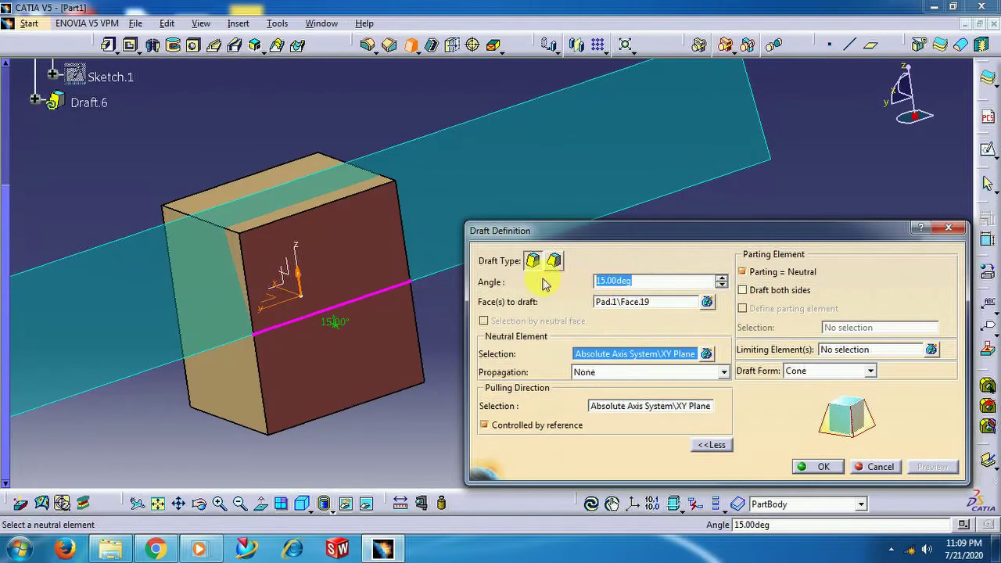
click(813, 468)
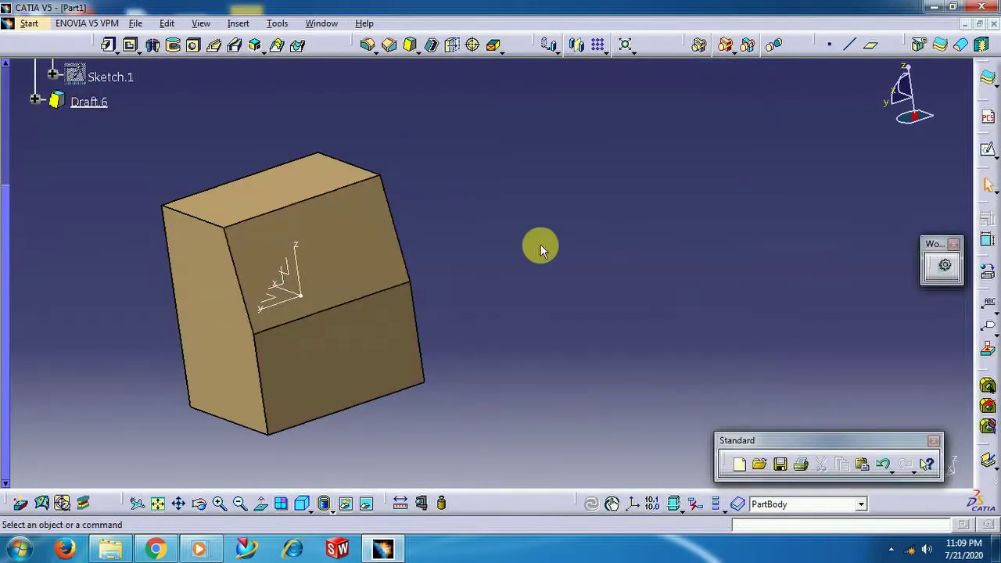
middle_drag(500, 266, 586, 226)
middle_drag(376, 338, 570, 271)
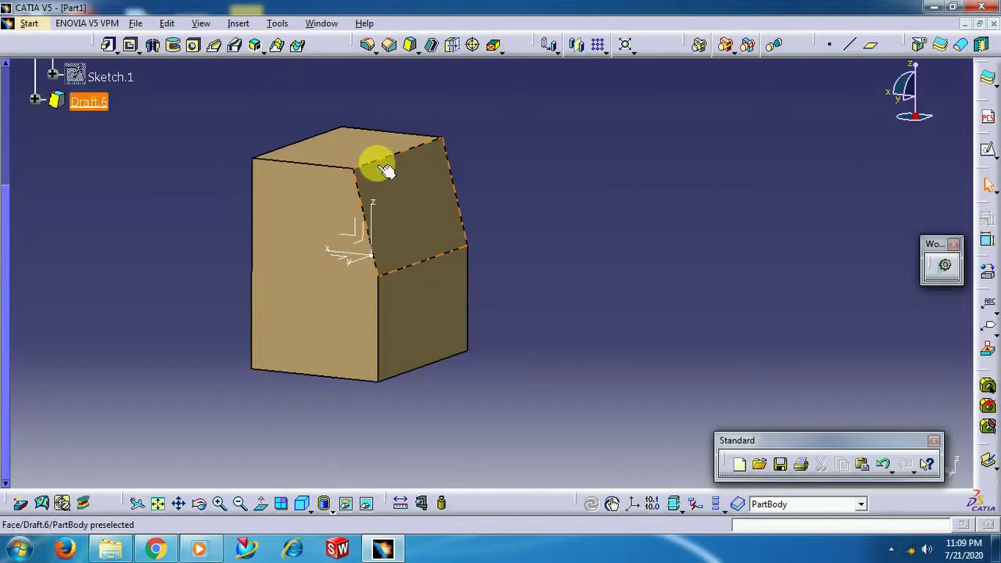
Step: Edit the draft to include the three remaining side faces of the block and apply it
double_click(91, 104)
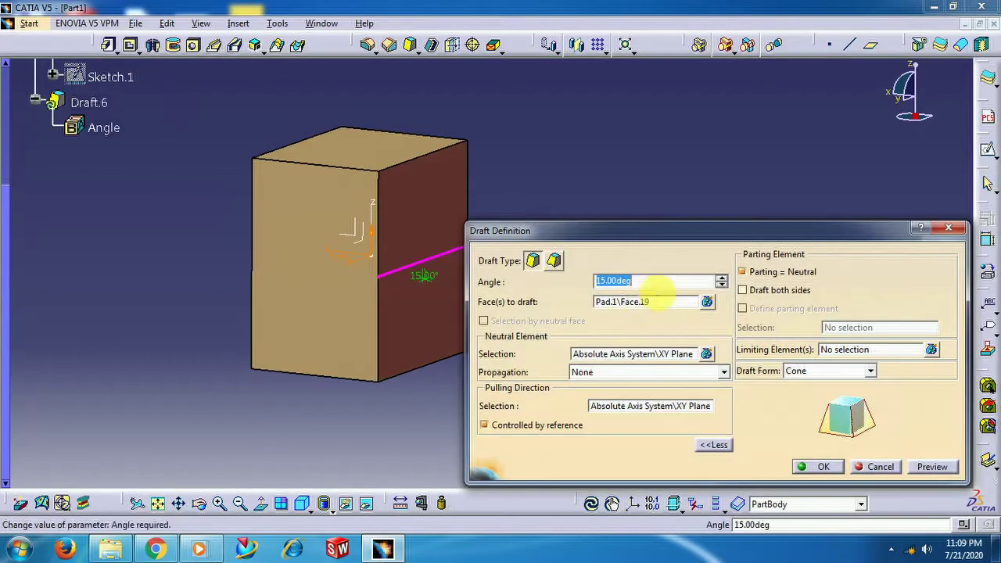
click(603, 301)
click(298, 281)
middle_drag(298, 282, 469, 315)
click(235, 316)
middle_drag(230, 311, 227, 348)
click(302, 358)
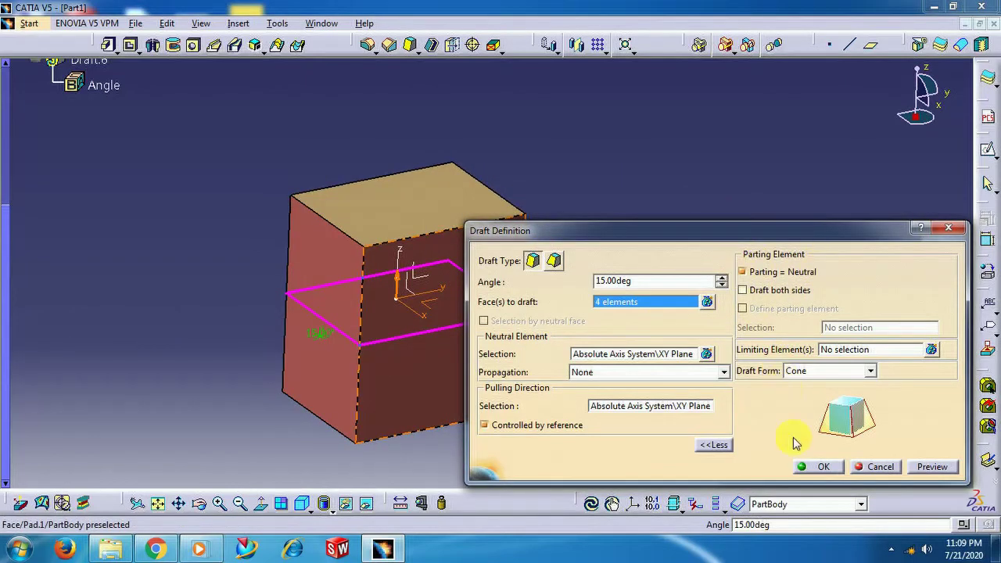
click(828, 470)
middle_drag(587, 329, 183, 306)
scroll(5, 224, up, 2)
Step: Change the angle of the four-face draft to -15 degrees and apply it
click(88, 144)
double_click(88, 145)
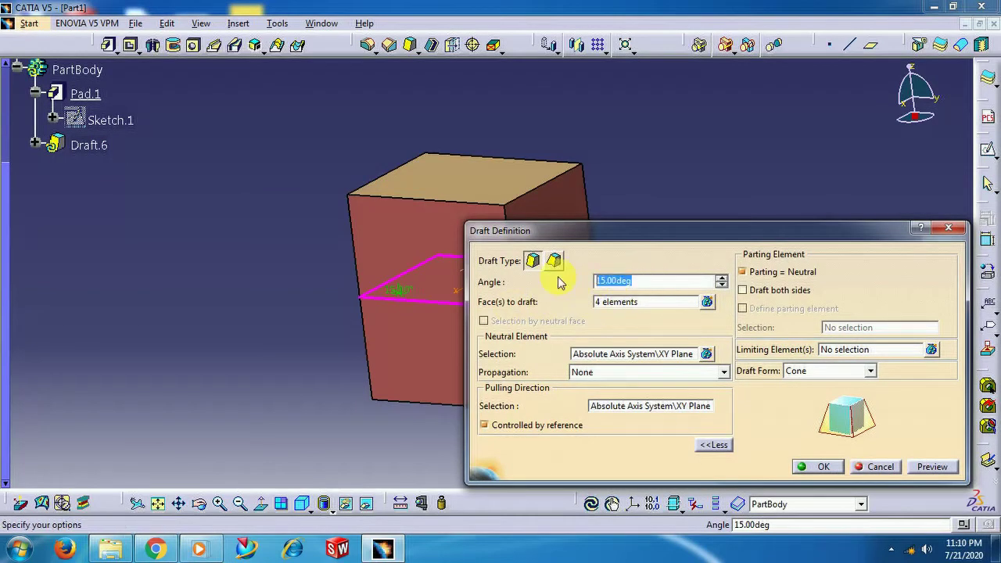
click(821, 464)
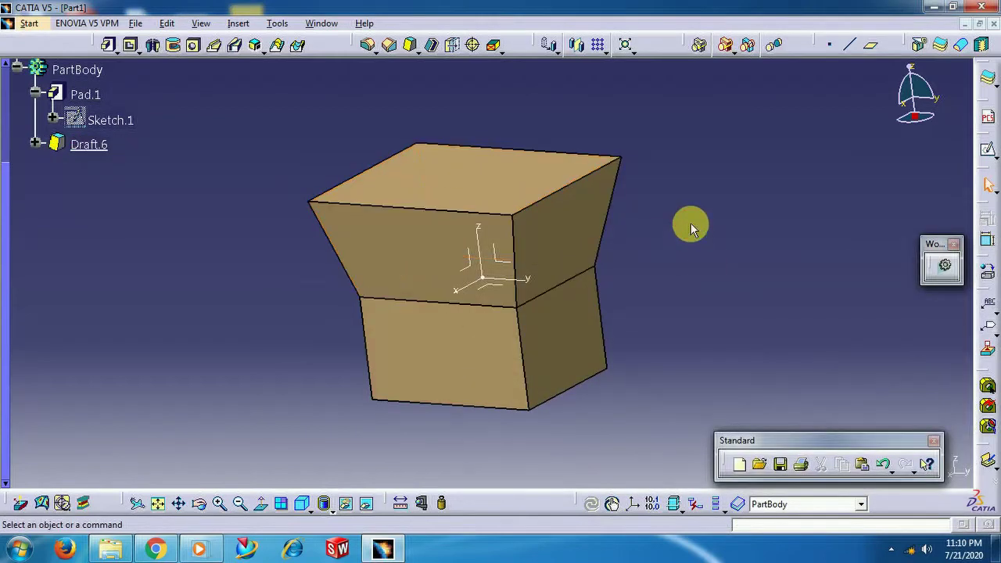
Step: Set the draft angle to 20 degrees and apply it
double_click(89, 145)
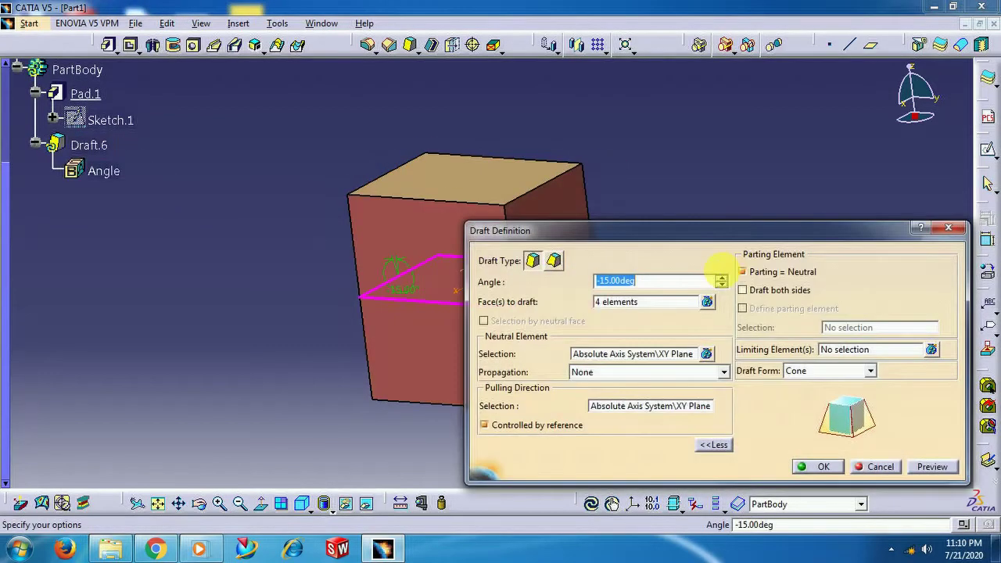
text(20)
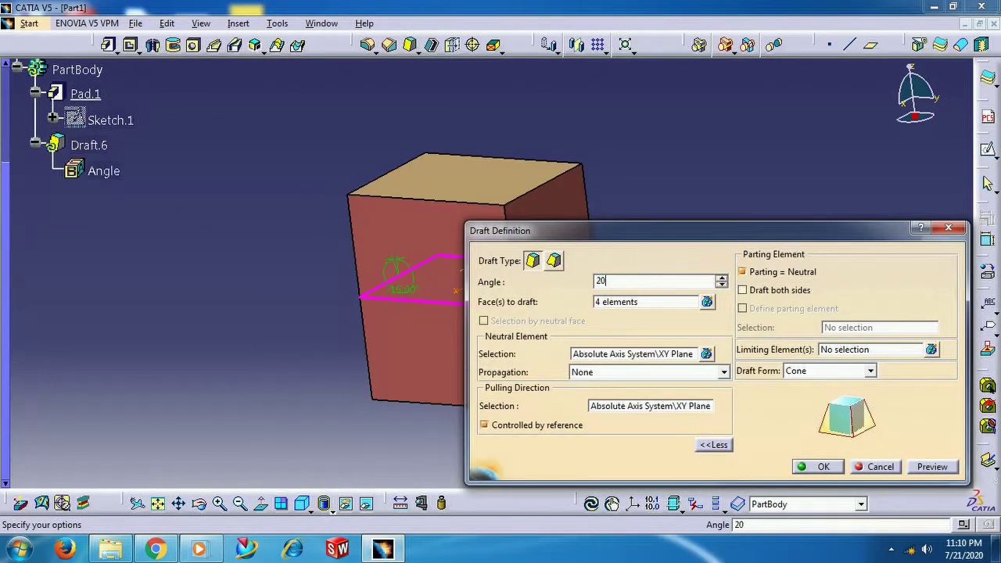
click(822, 465)
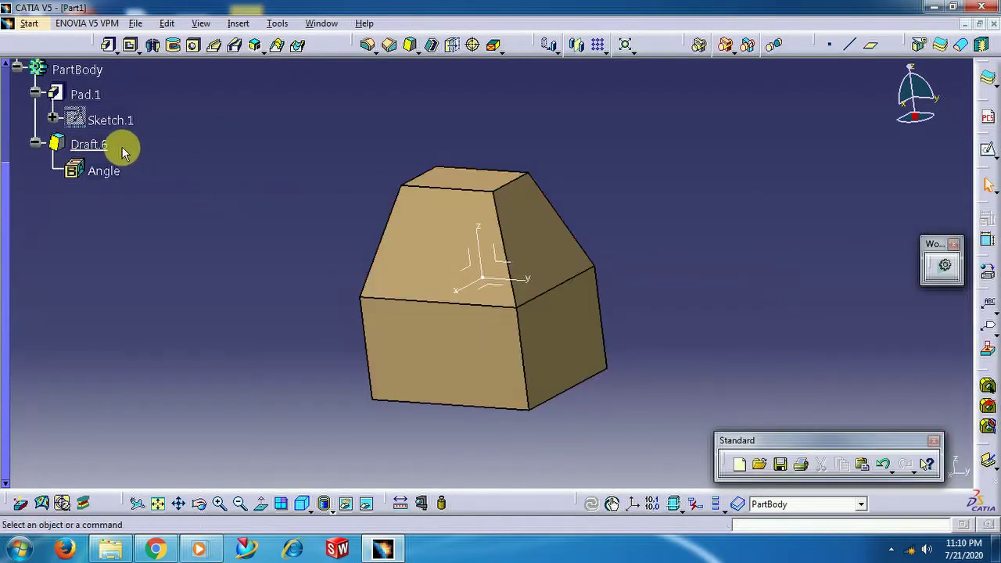
Step: Change the draft angle to -20 degrees and apply it
double_click(98, 150)
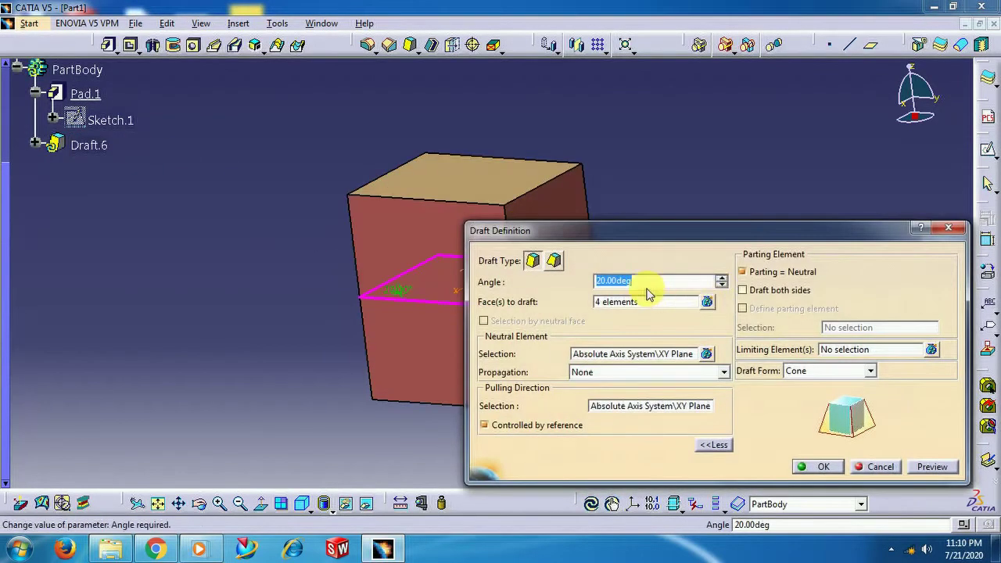
text(-)
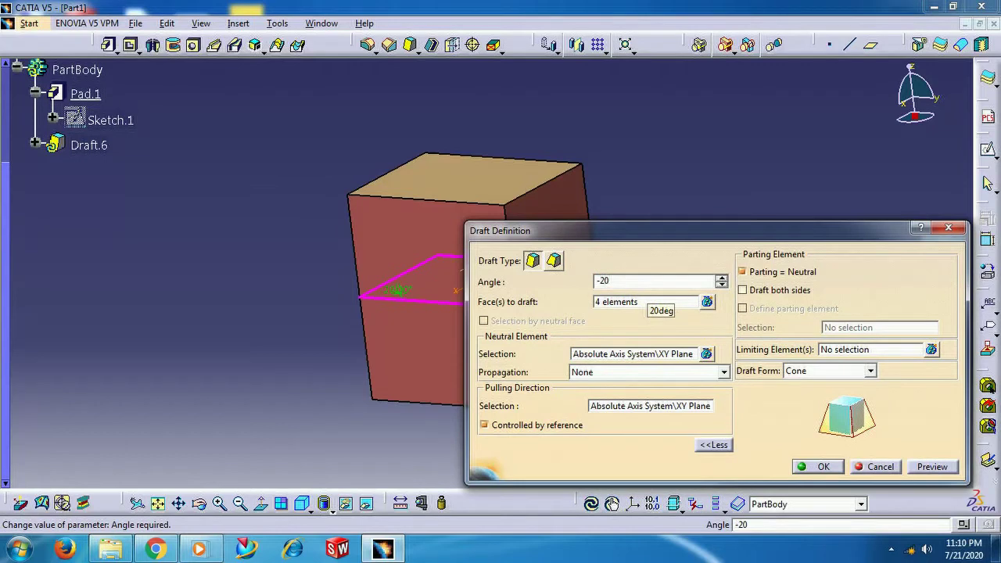
text(20)
key(Return)
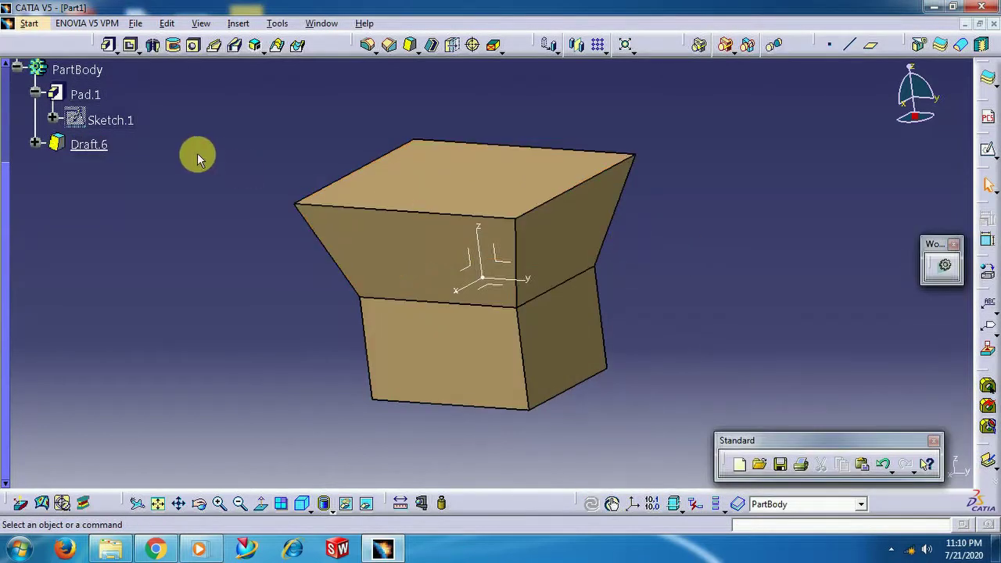
Step: Set the draft angle to 20 degrees, reverse the pulling direction downward and apply the draft
double_click(88, 145)
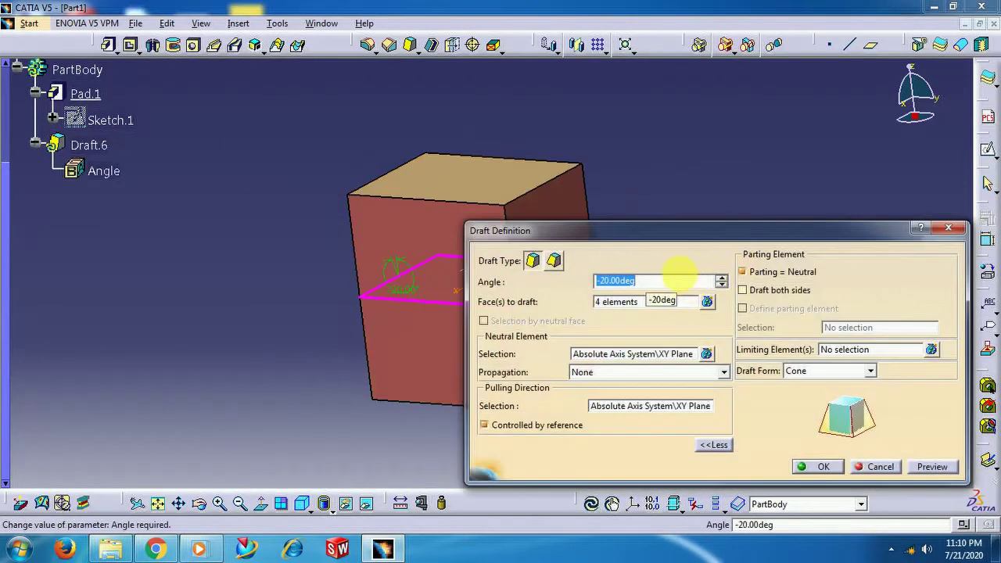
text(20)
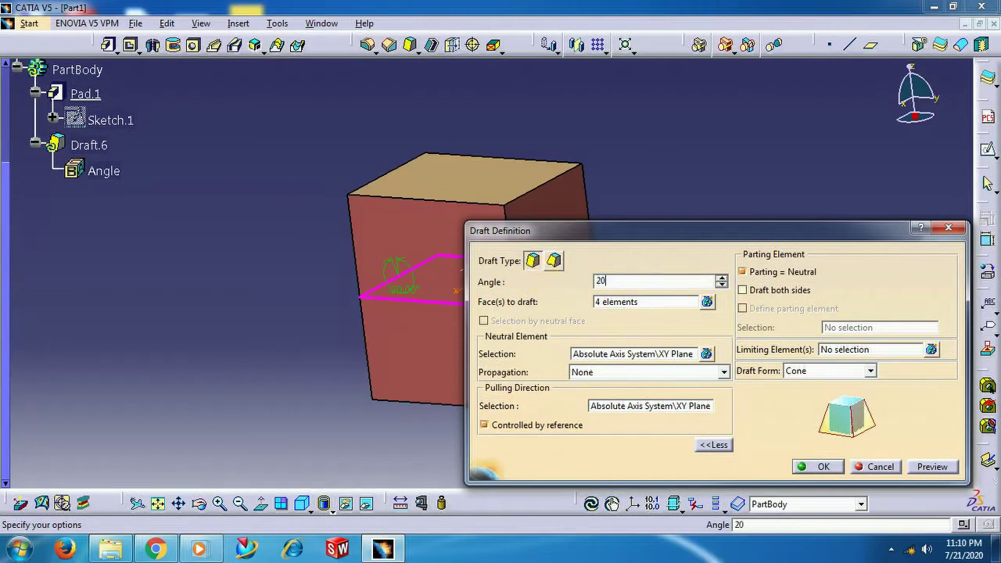
middle_drag(257, 302, 141, 329)
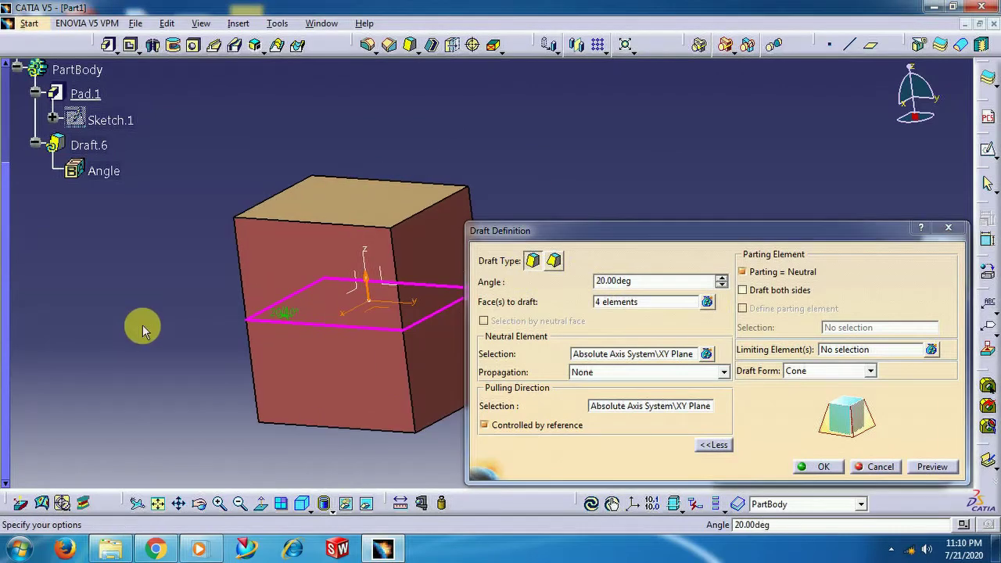
click(374, 298)
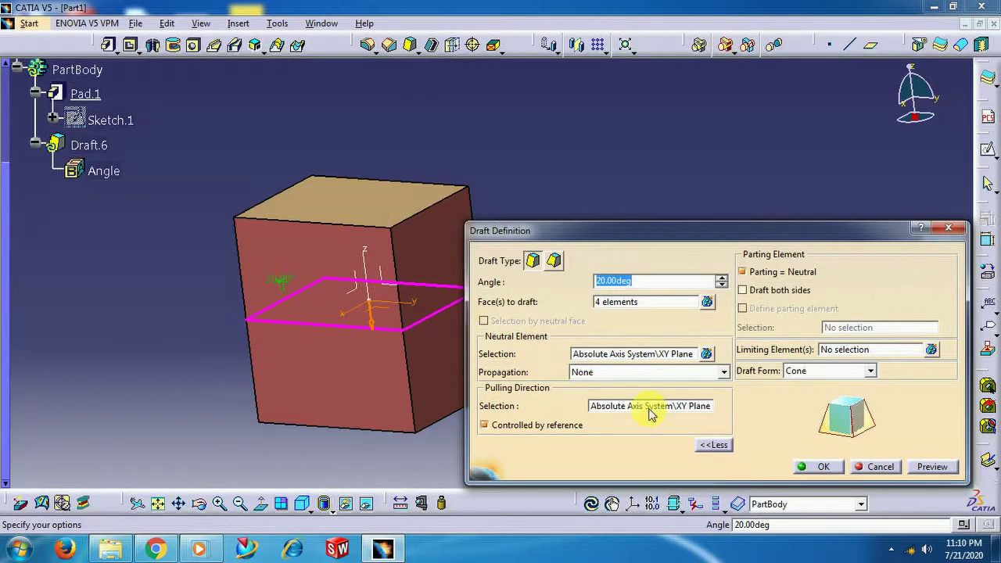
click(824, 467)
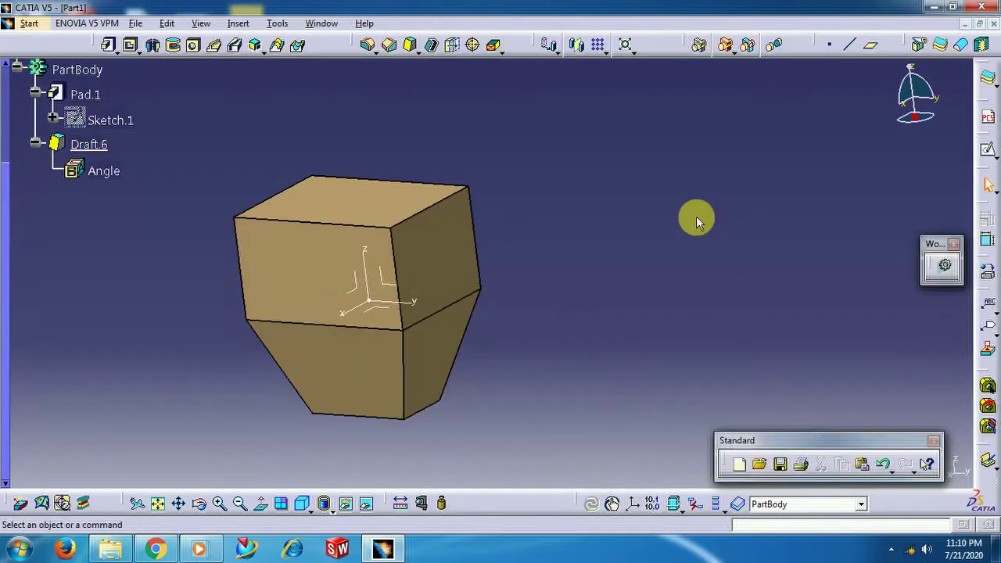
Step: Change the angle of the four-face draft to -20 degrees and apply it
double_click(59, 144)
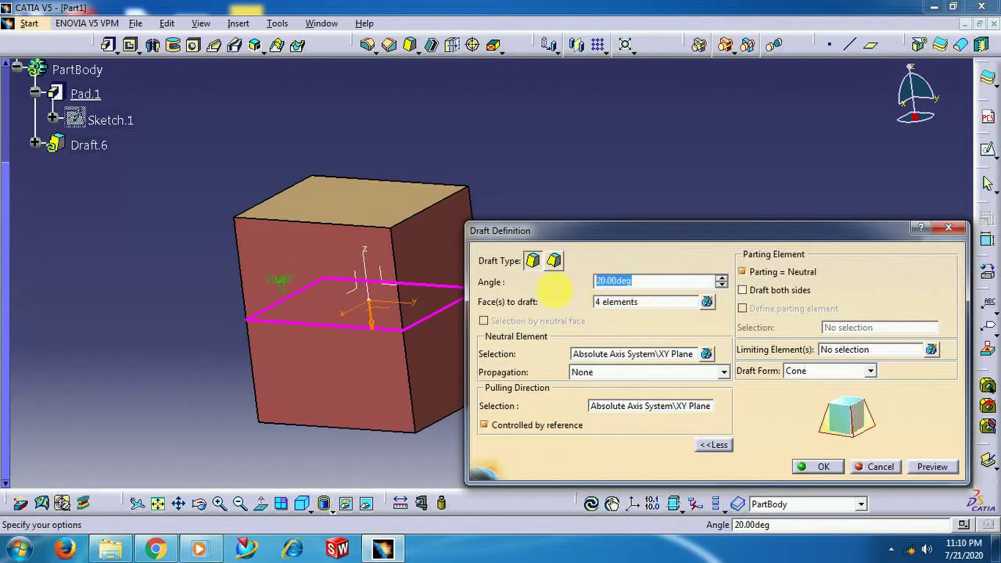
text(-20)
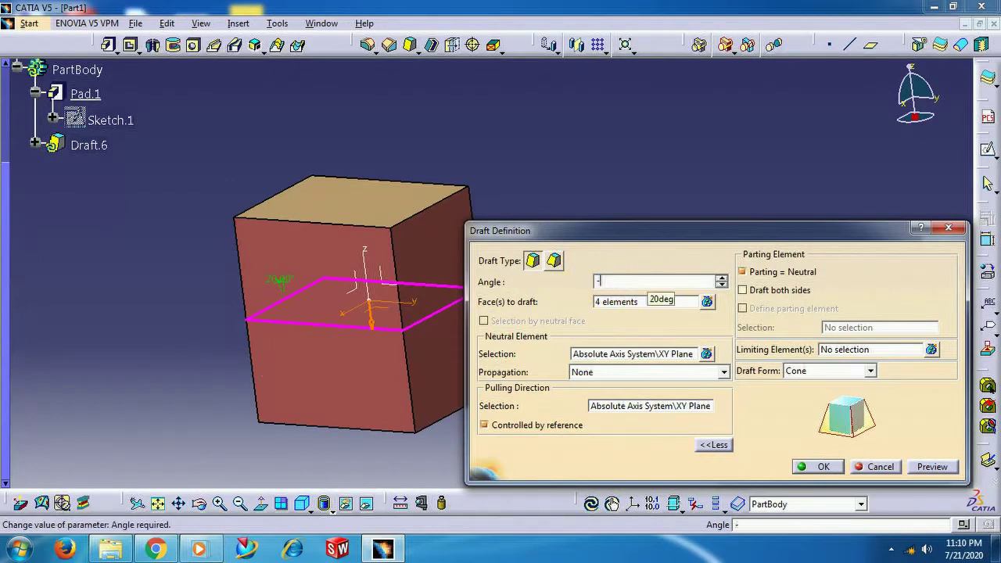
click(826, 468)
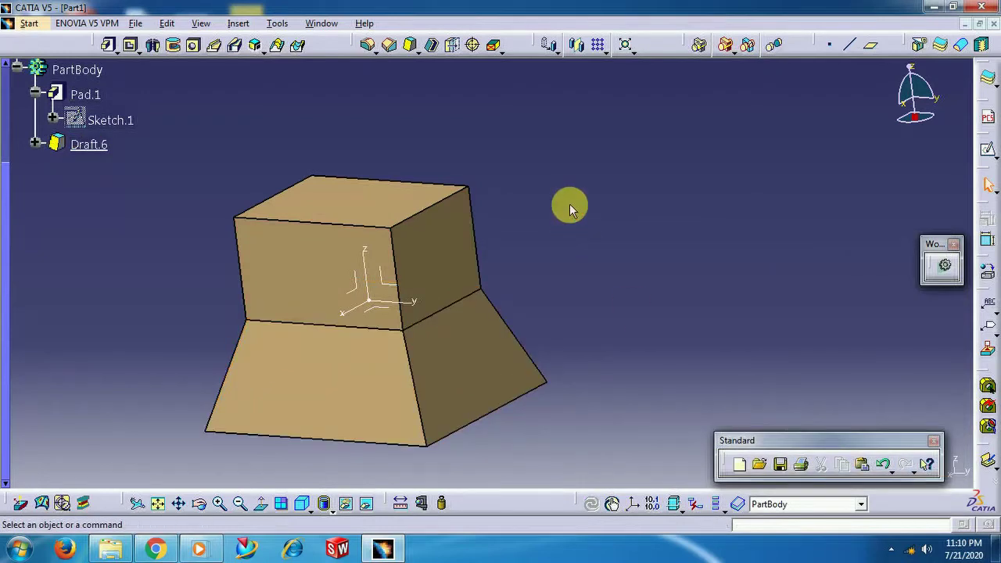
Step: Enable drafting on both sides for the four-face draft and apply it
double_click(97, 147)
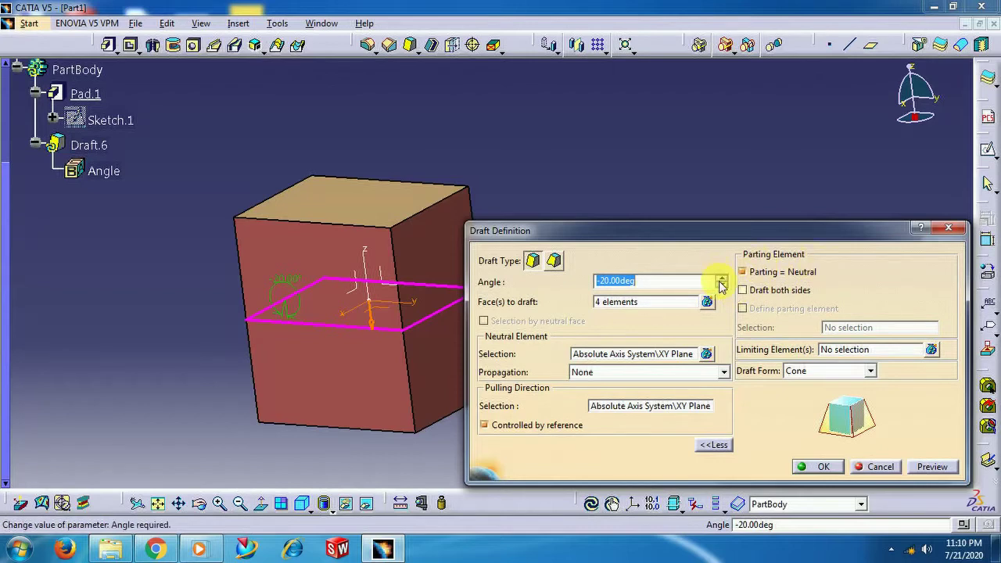
click(742, 291)
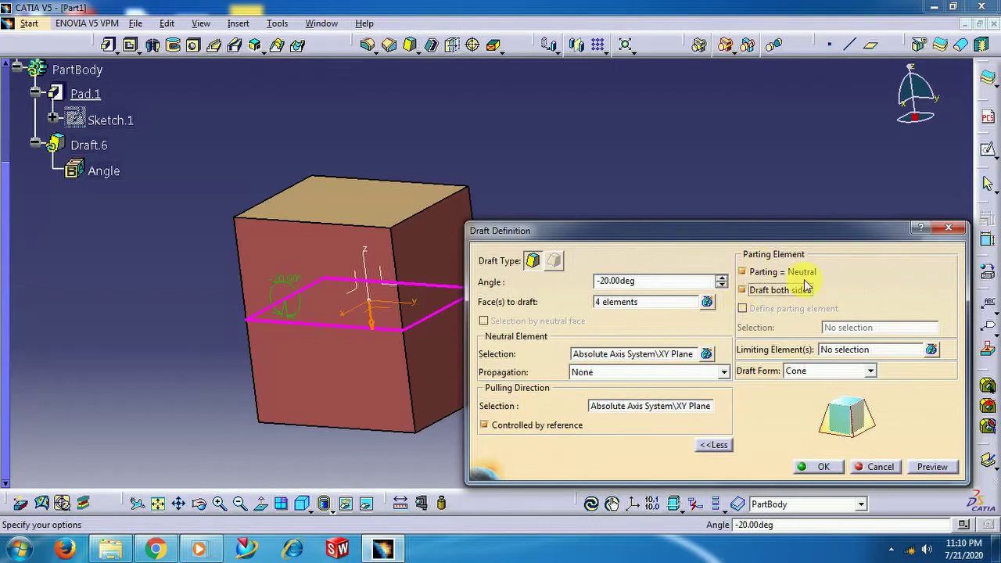
click(821, 467)
click(709, 275)
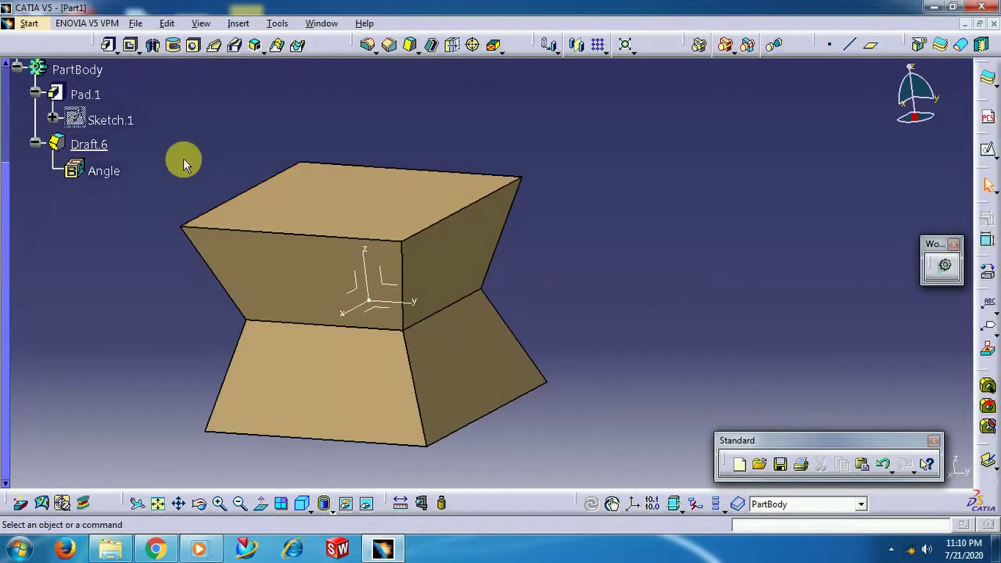
Step: Set the angle of the both-sides draft to 20 degrees and apply it
double_click(88, 145)
click(649, 283)
drag(649, 286, 553, 288)
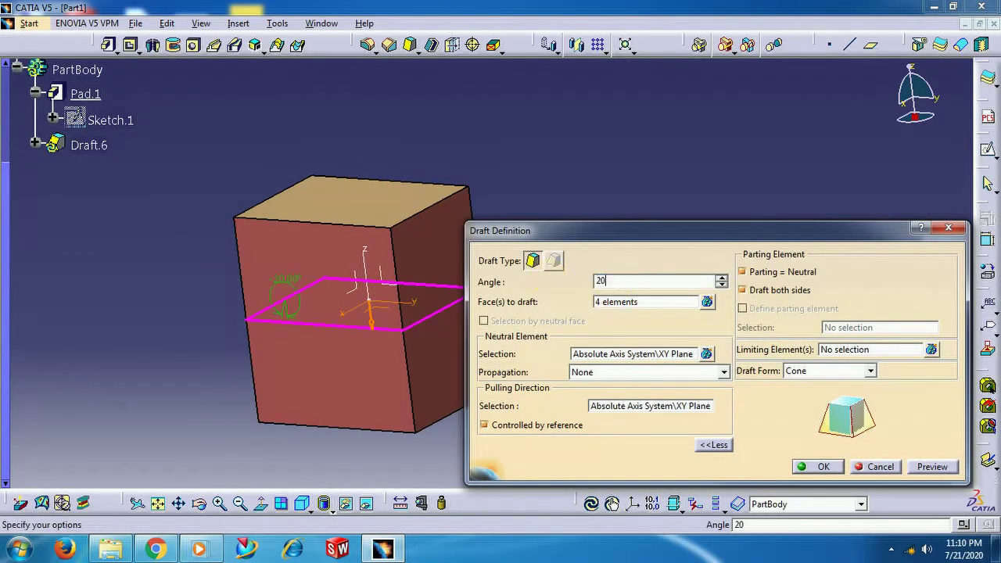
click(829, 468)
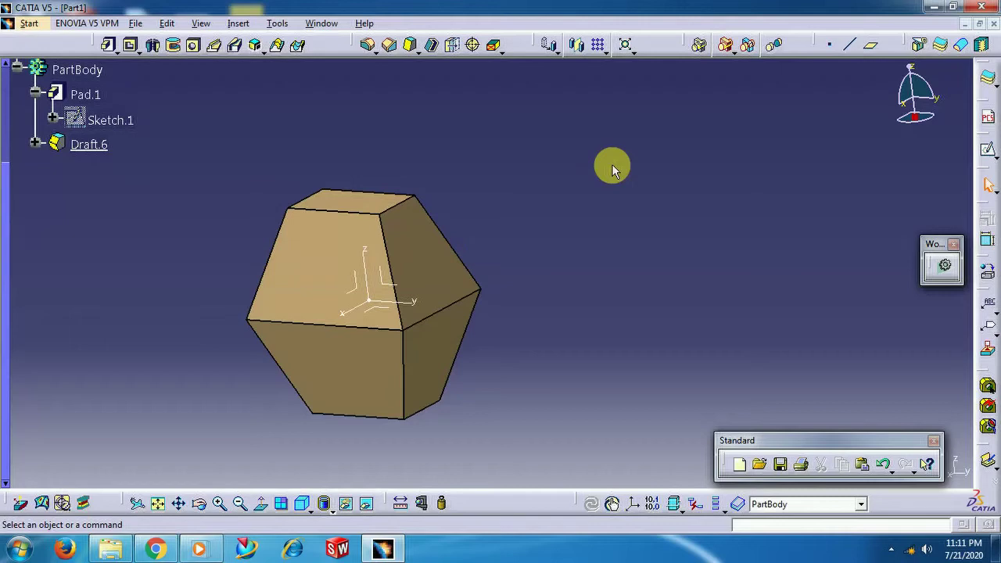
double_click(89, 144)
middle_drag(476, 167, 447, 151)
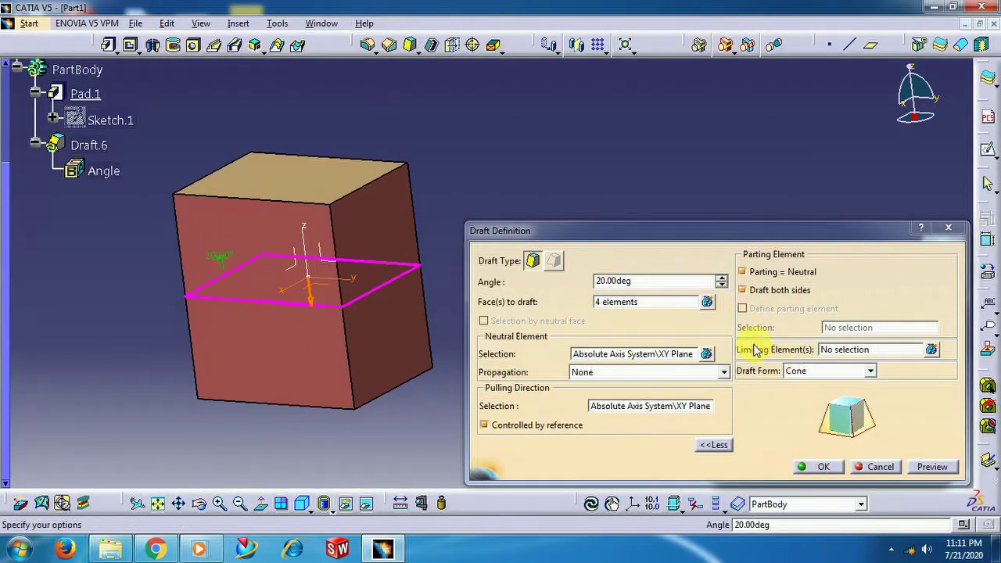
click(849, 352)
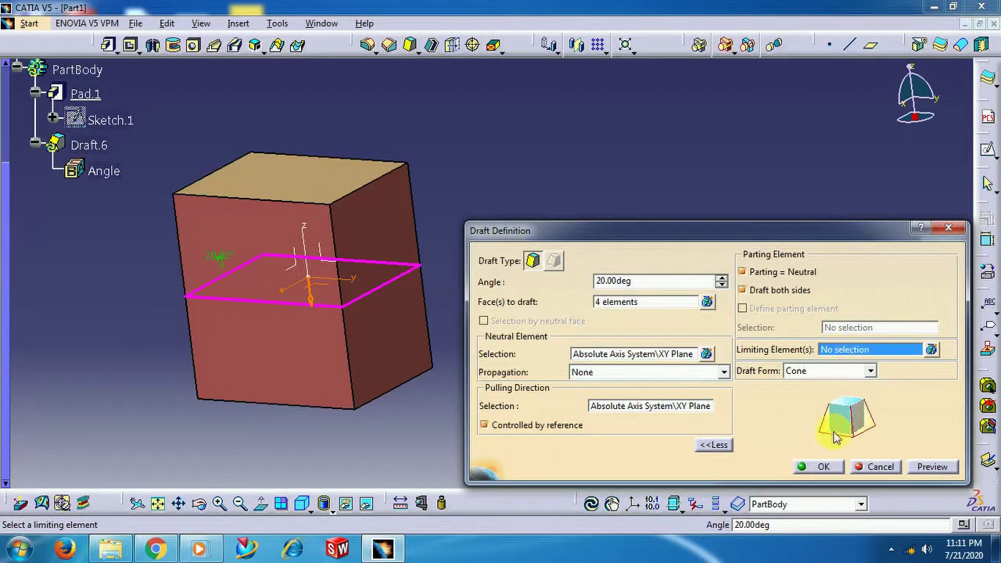
click(816, 472)
Step: Delete the both-sides draft, Draft.6, from the part body
right_click(81, 147)
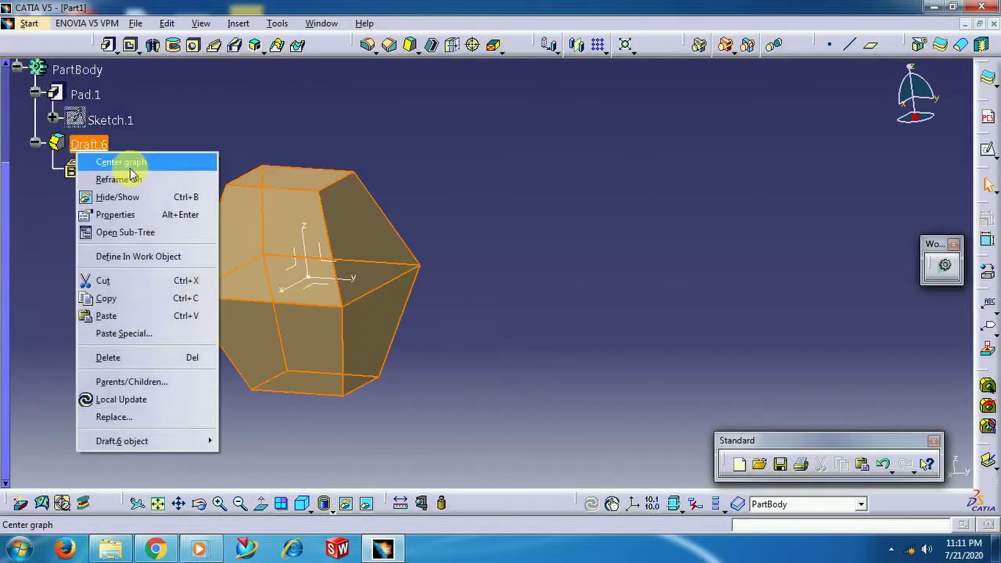
click(172, 359)
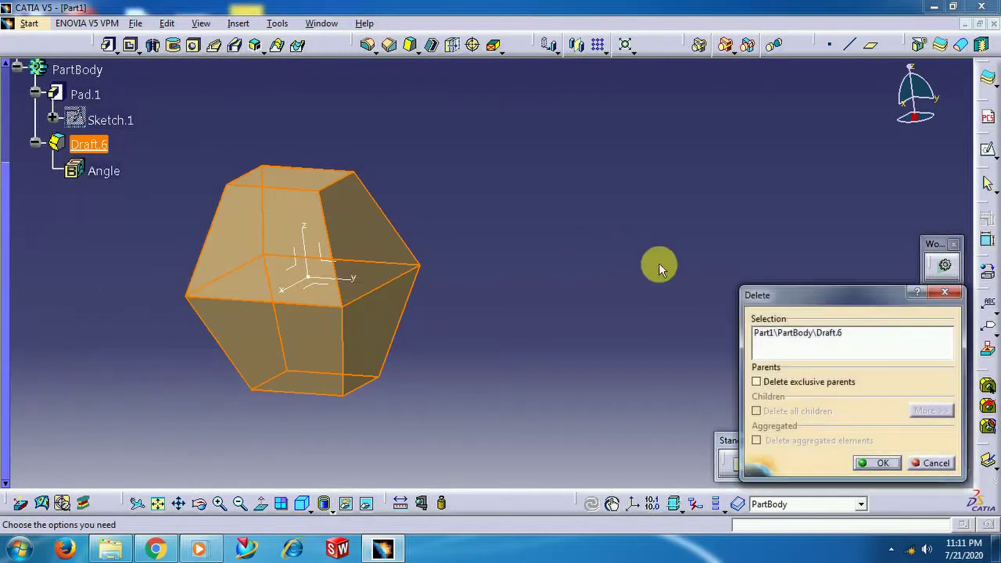
click(882, 463)
Step: Begin a 20-degree draft on the block's large front face with the top face as neutral element, showing the additional draft options
middle_drag(571, 270, 462, 281)
middle_drag(708, 217, 602, 213)
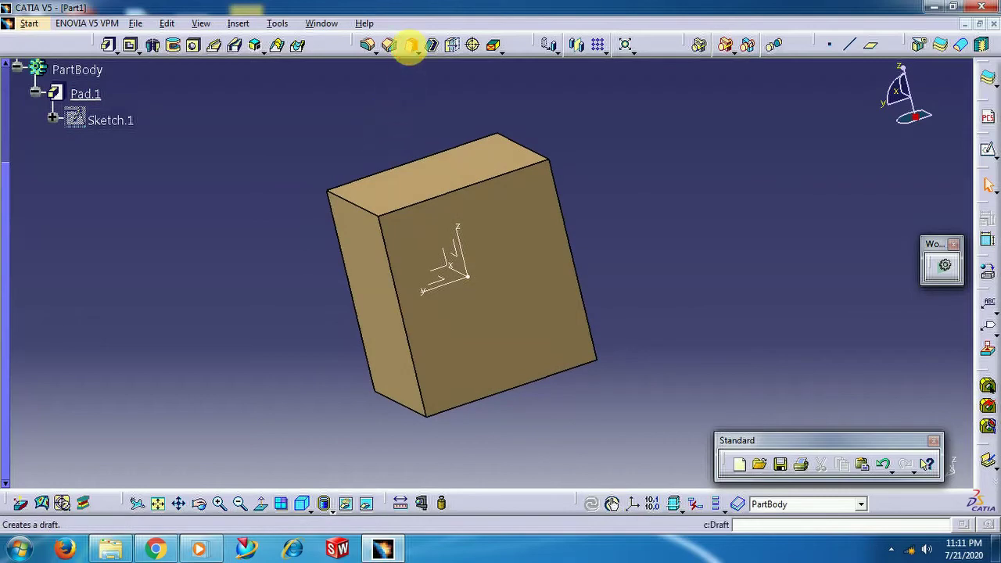
click(410, 45)
click(533, 259)
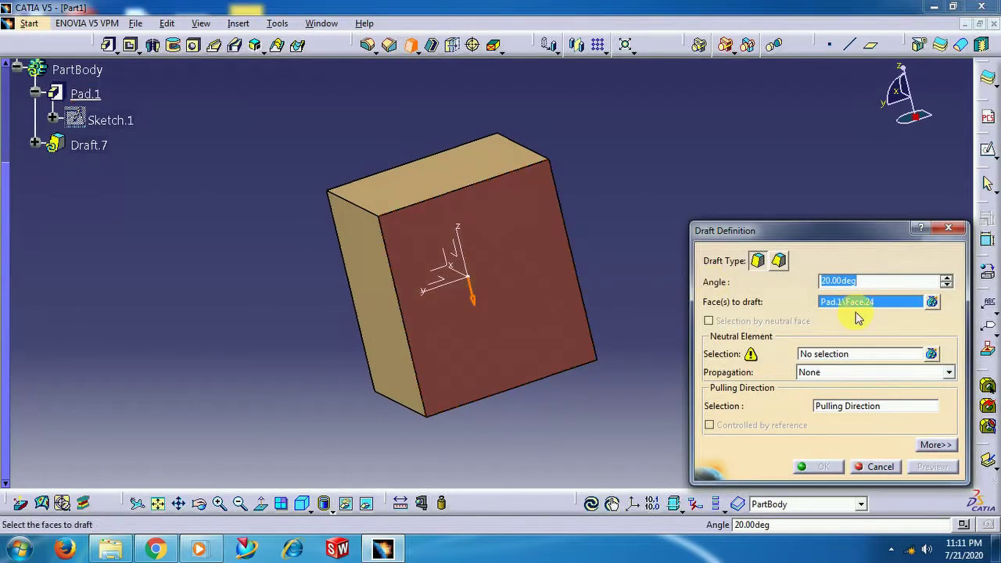
click(831, 356)
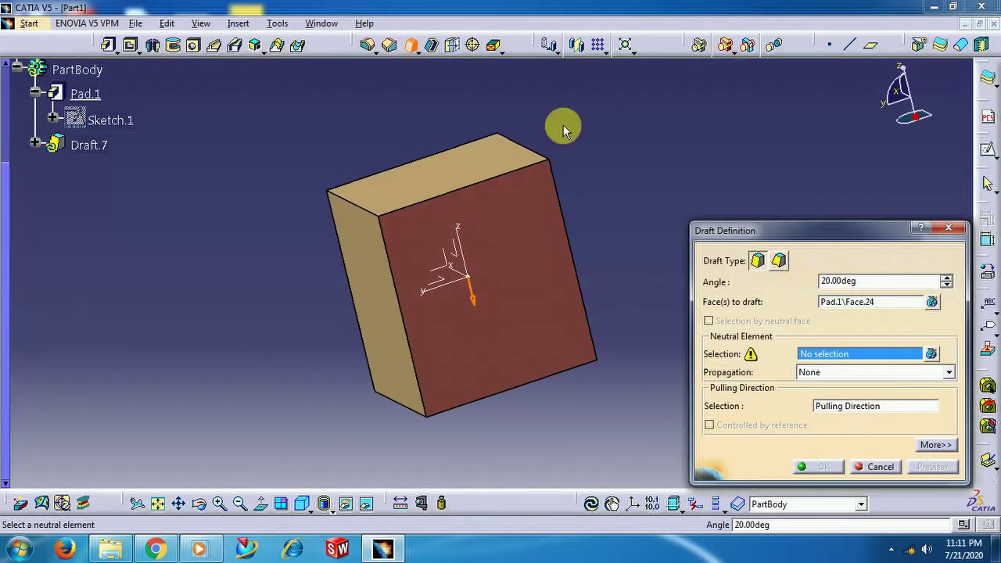
click(462, 173)
click(935, 445)
middle_drag(617, 149, 501, 167)
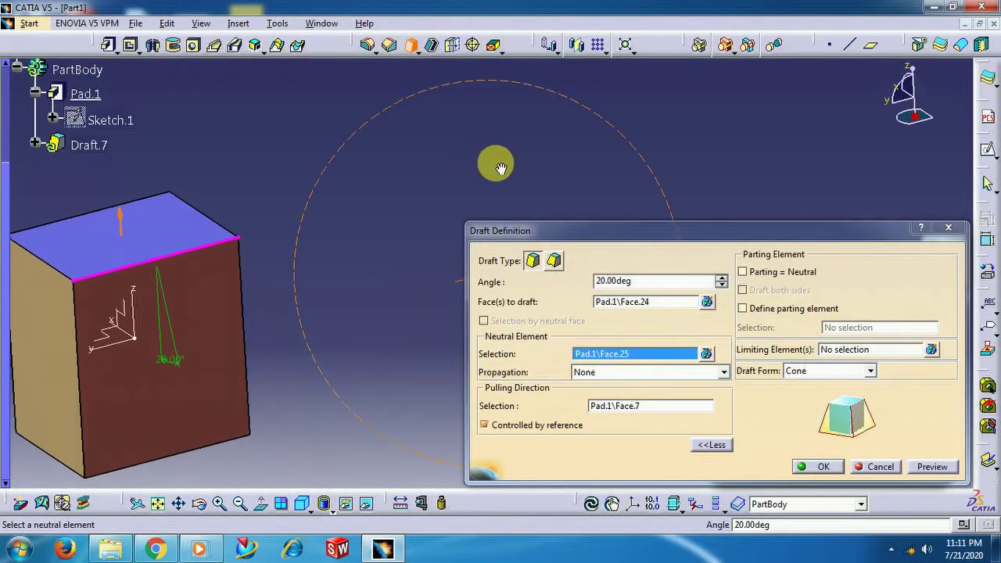
middle_drag(324, 239, 412, 167)
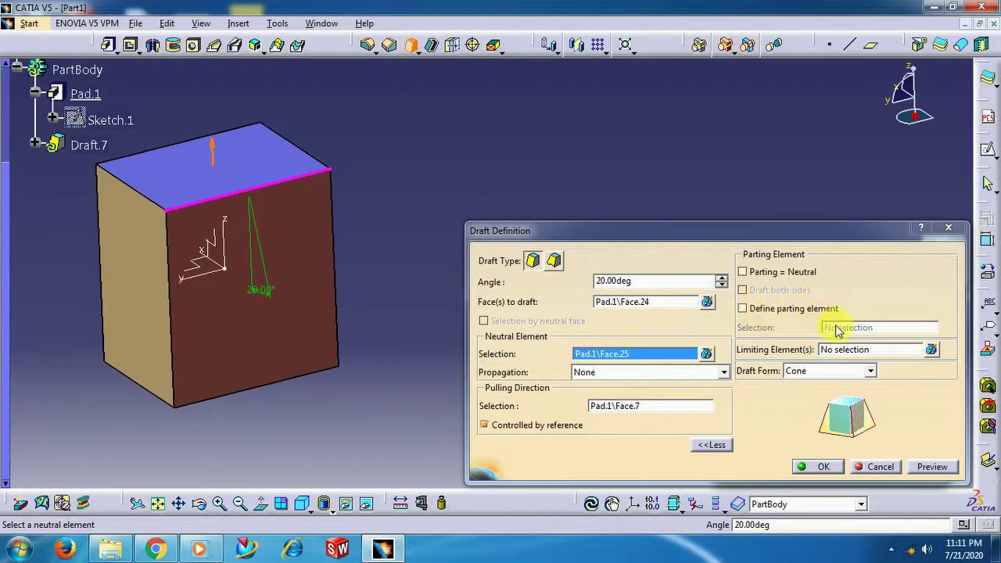
Step: Choose the absolute axis system's ZX plane as the draft's limiting element, apply the 20-degree draft and dismiss the warning
click(841, 349)
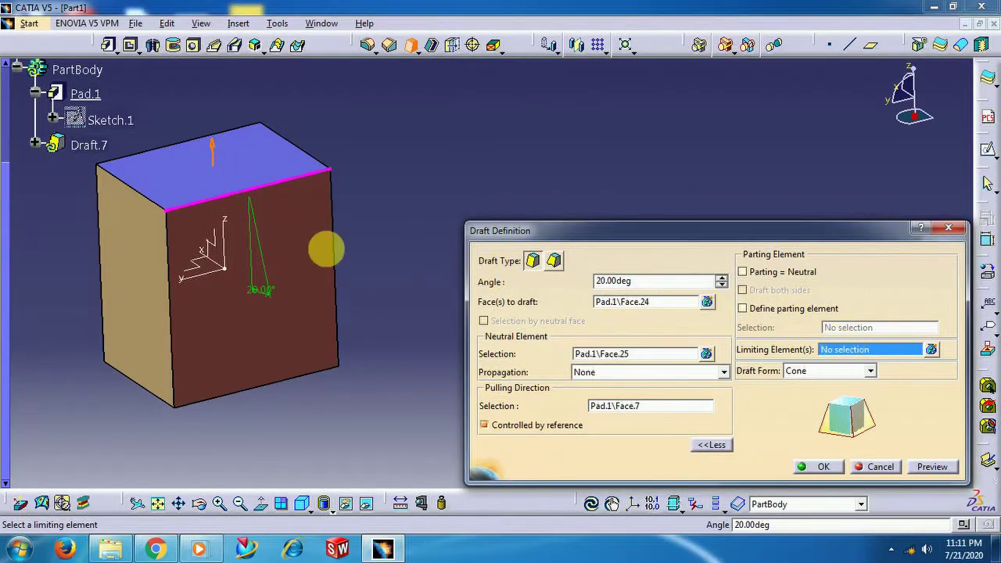
click(224, 243)
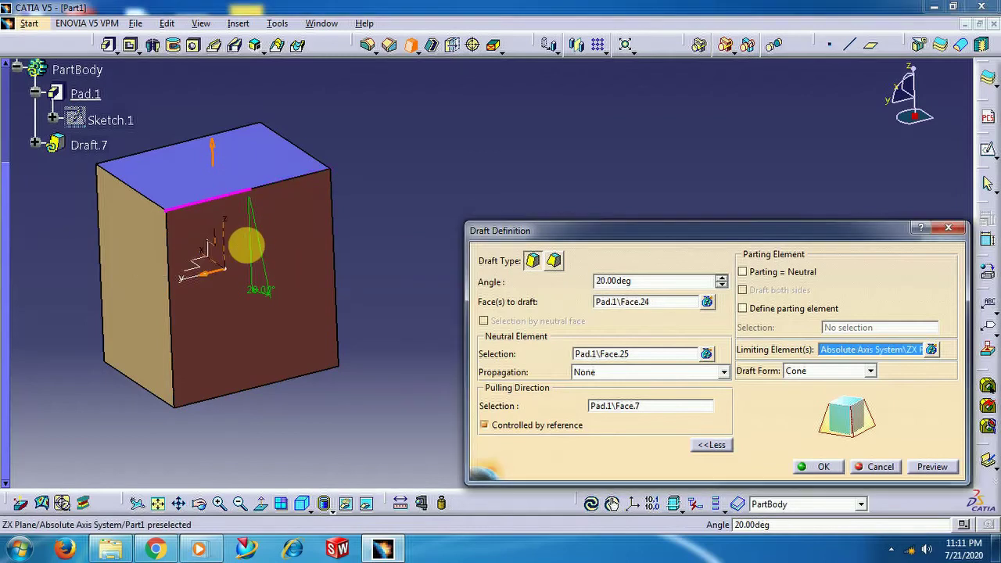
middle_drag(358, 224, 418, 237)
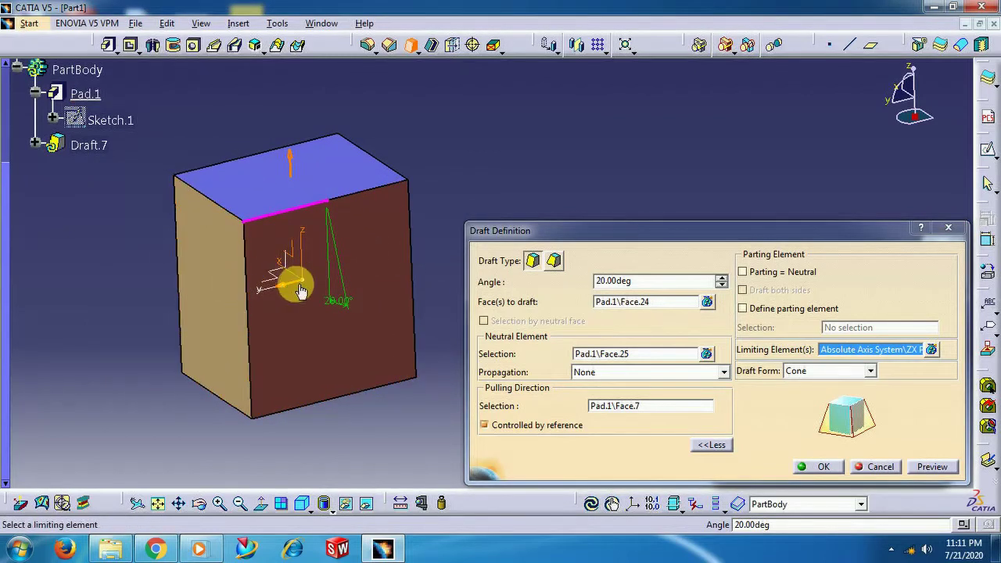
double_click(596, 281)
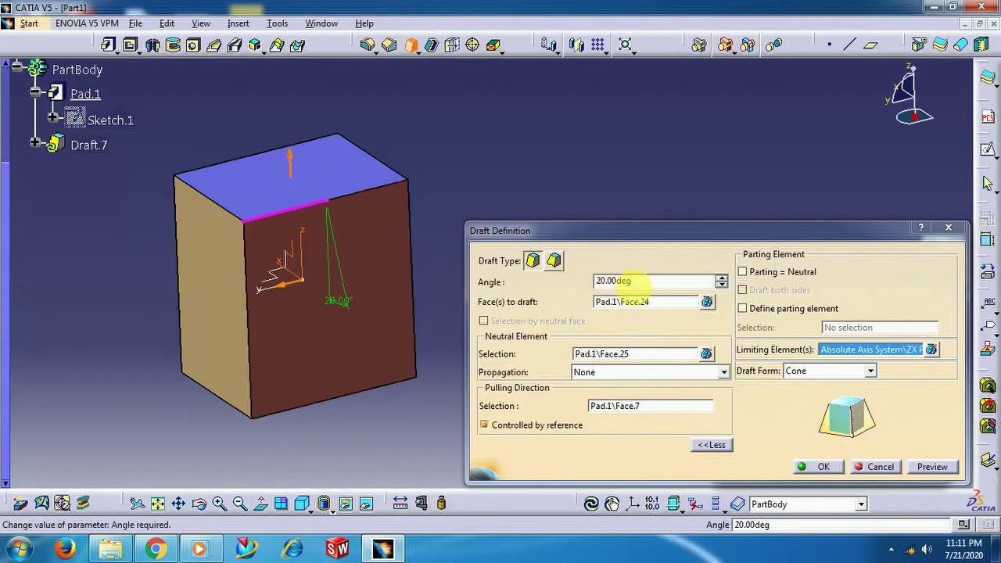
click(820, 468)
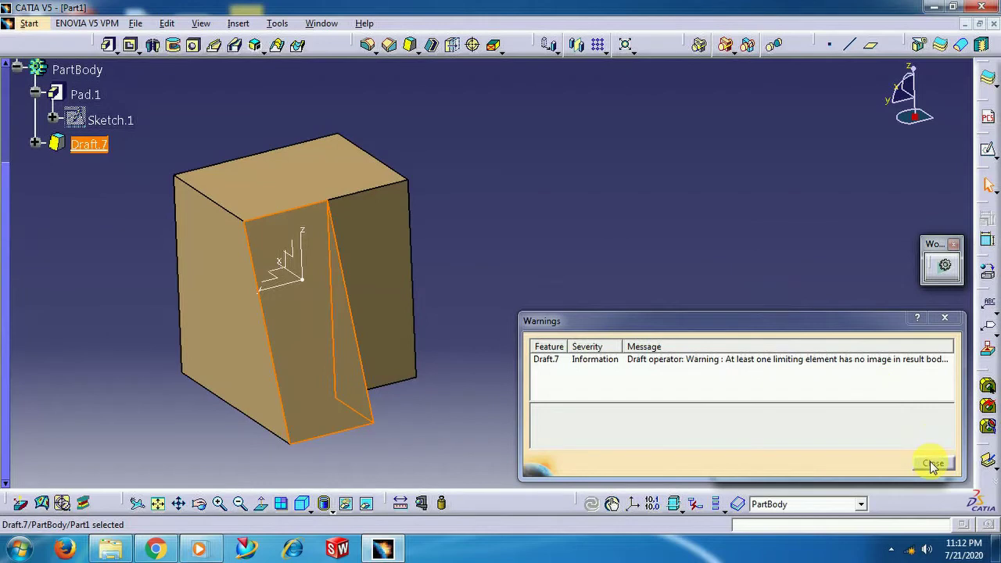
click(933, 466)
Step: Change the angle of the limited front-face draft to -20 degrees, apply it and dismiss the warning
middle_drag(597, 211, 455, 170)
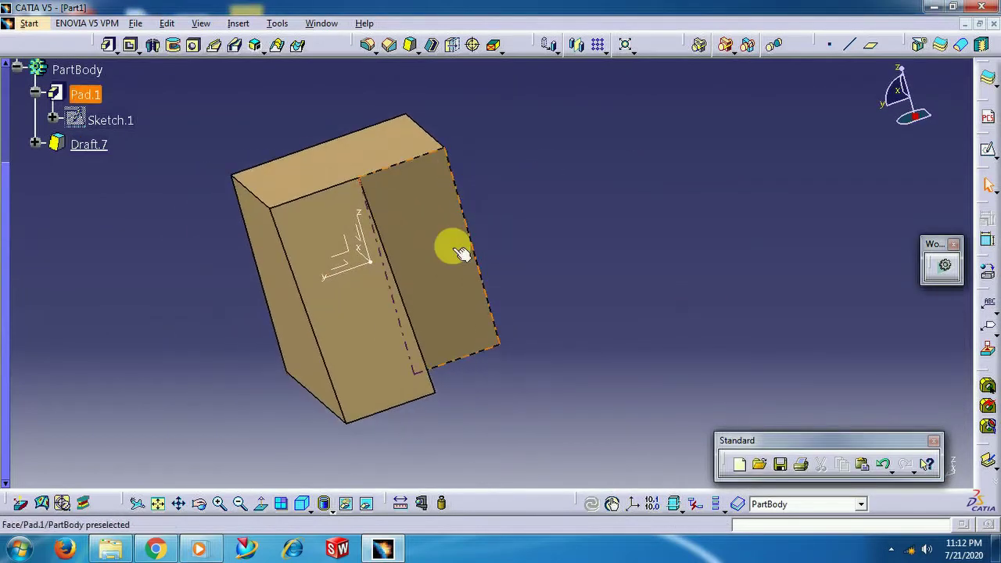
middle_drag(514, 259, 398, 319)
double_click(89, 144)
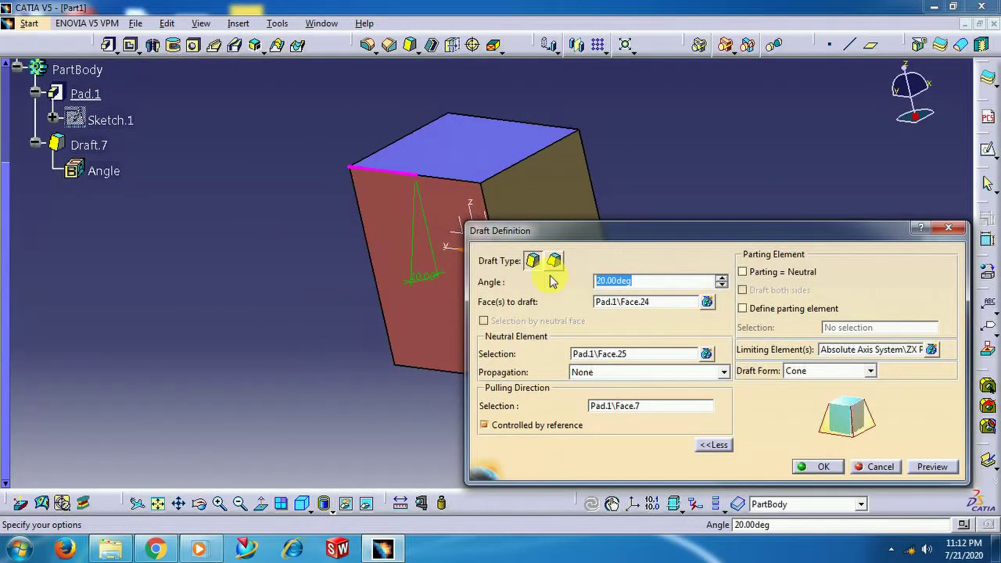
key(Return)
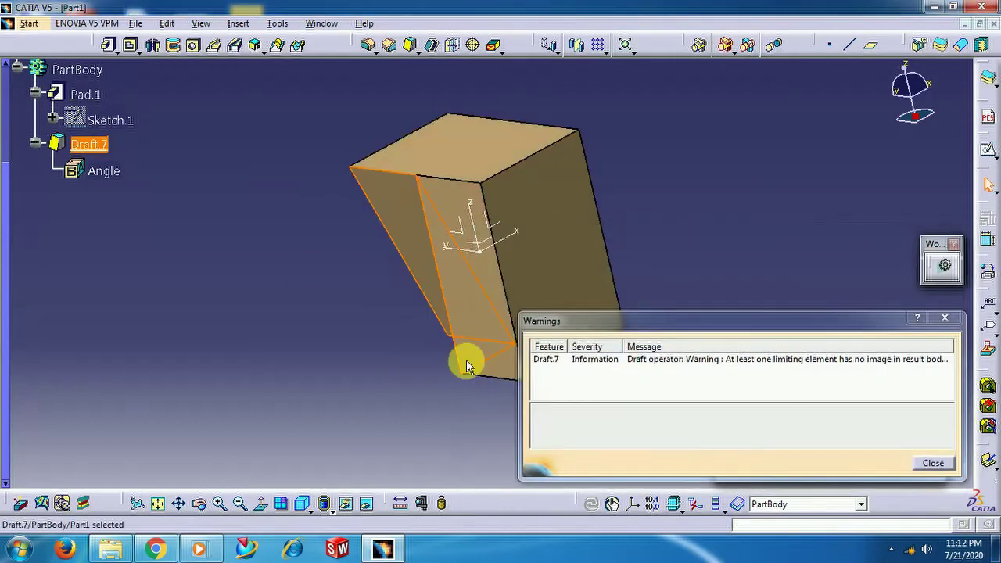
click(936, 465)
Step: Reverse the limiting direction at the ZX plane so the other half of the face is drafted, and apply it
middle_drag(368, 331, 558, 309)
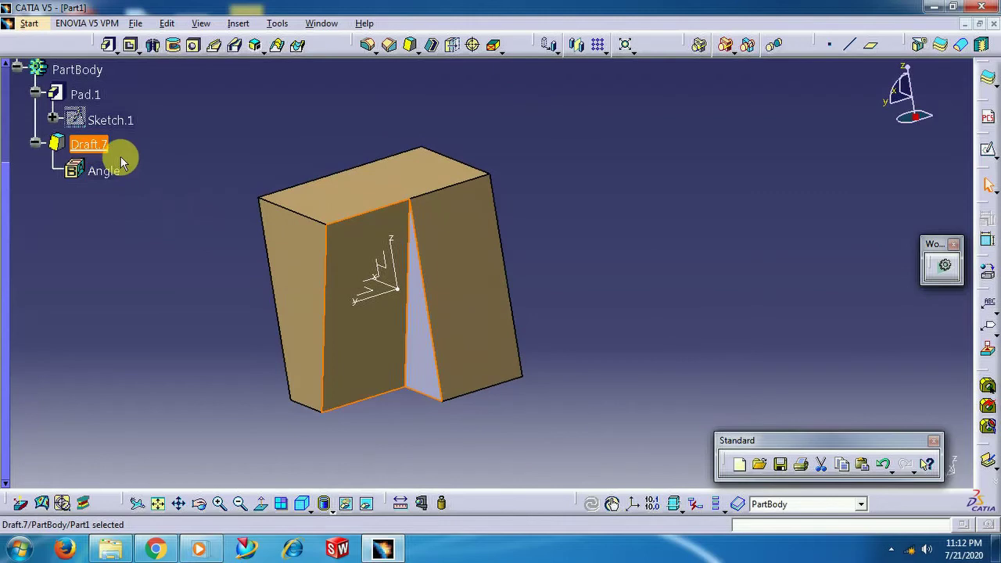
double_click(97, 149)
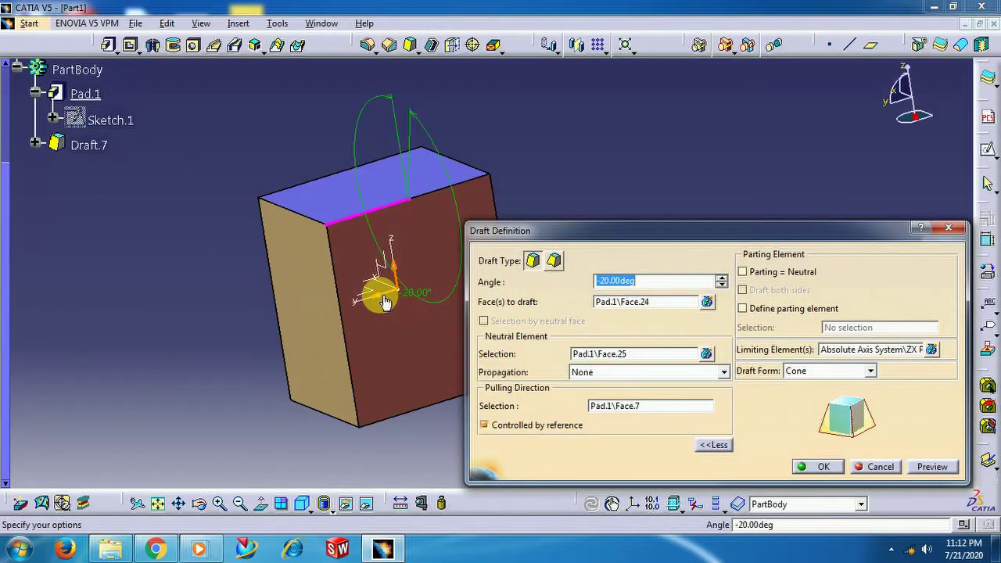
click(384, 301)
click(824, 466)
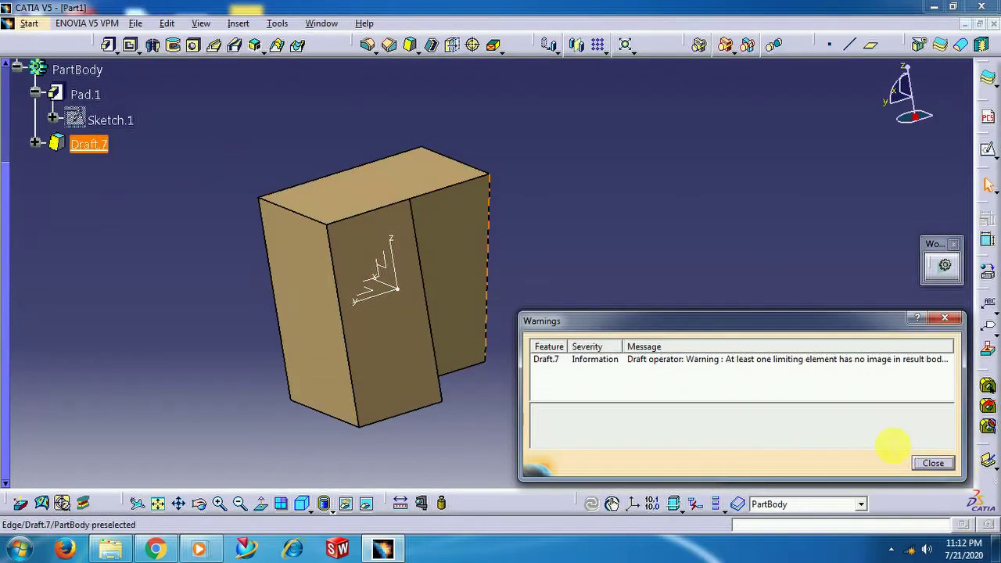
click(930, 465)
Step: Set the angle of the reversed limited draft to 20 degrees, apply it and dismiss the warning
double_click(89, 144)
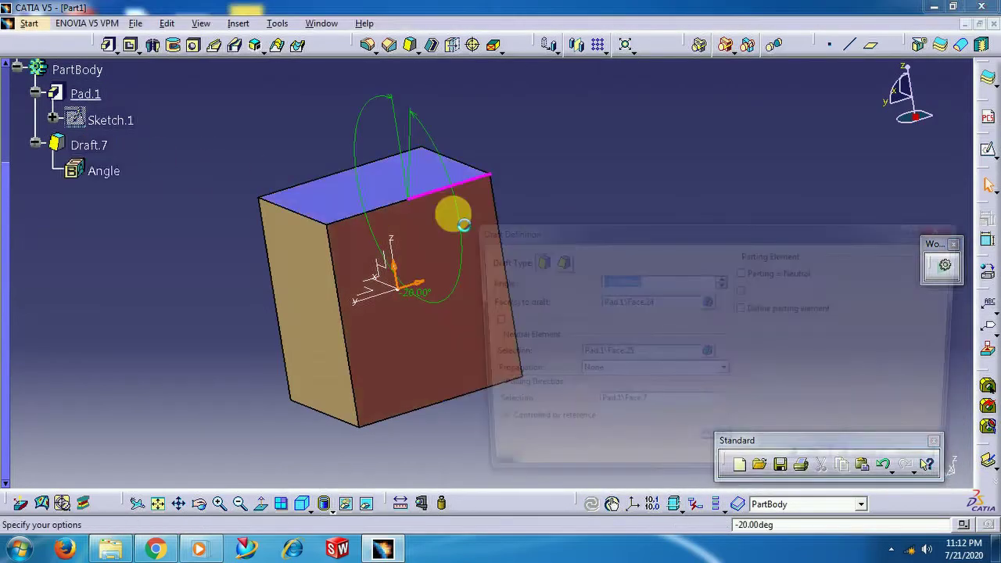
text(30)
key(Return)
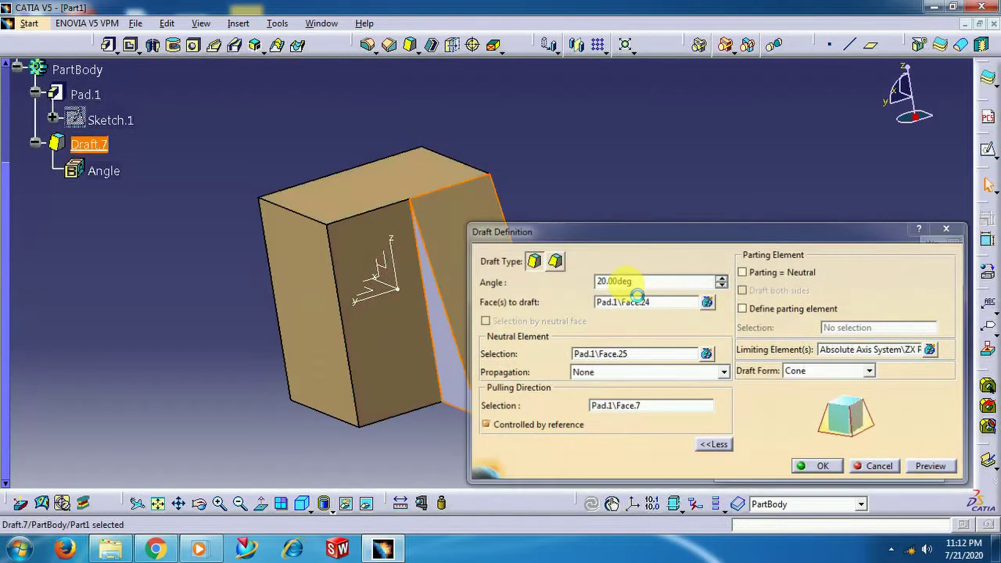
click(931, 463)
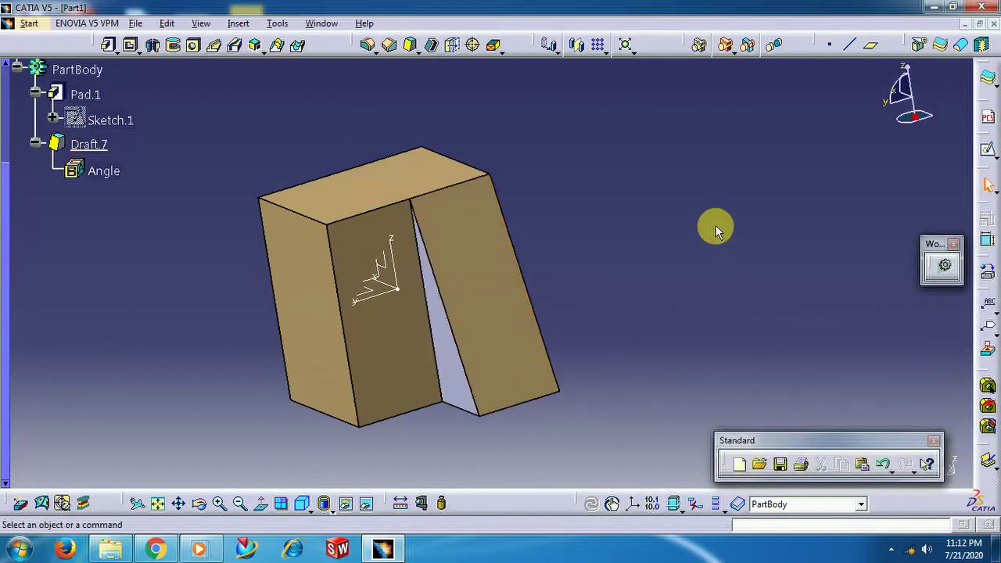
Step: Delete the limited front-face draft, Draft.7, from the part body
right_click(89, 147)
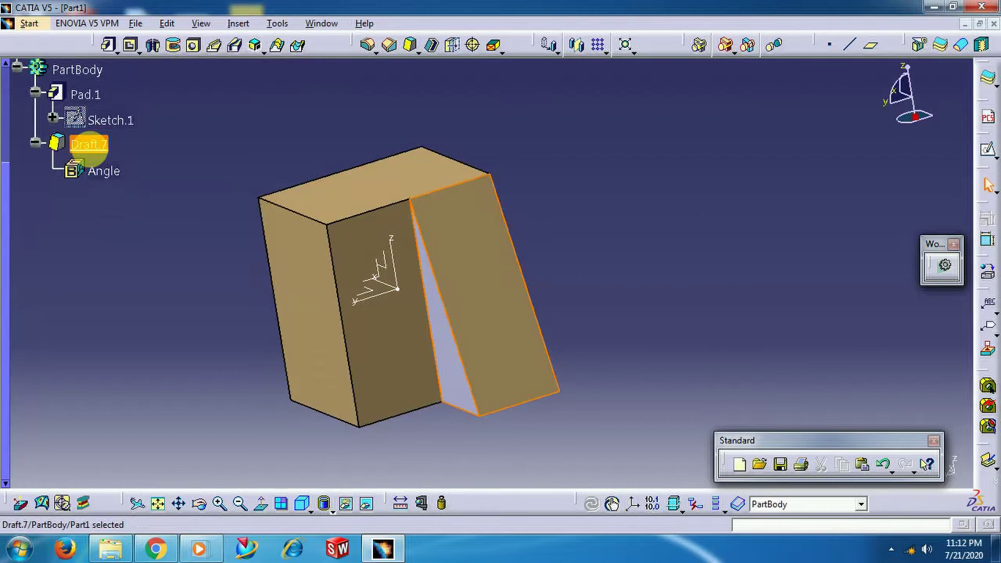
click(124, 356)
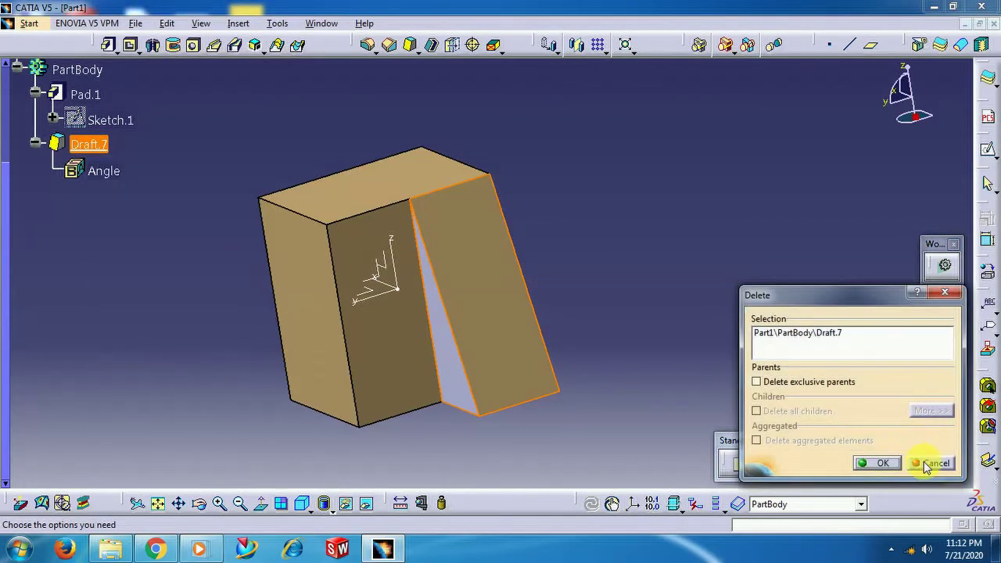
click(881, 464)
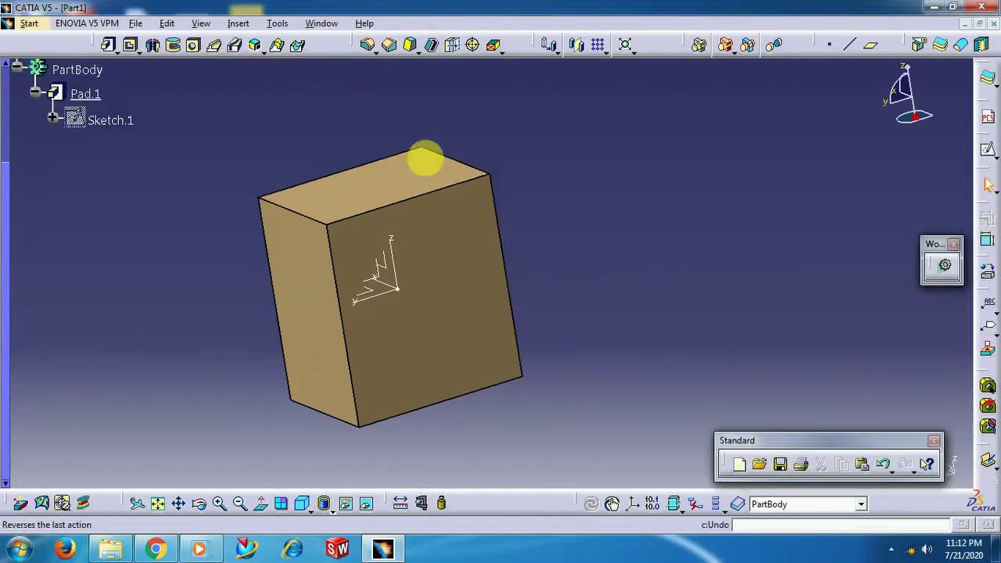
Step: Create a reference plane offset 20 mm from the ZX plane, with the offset direction reversed
click(872, 45)
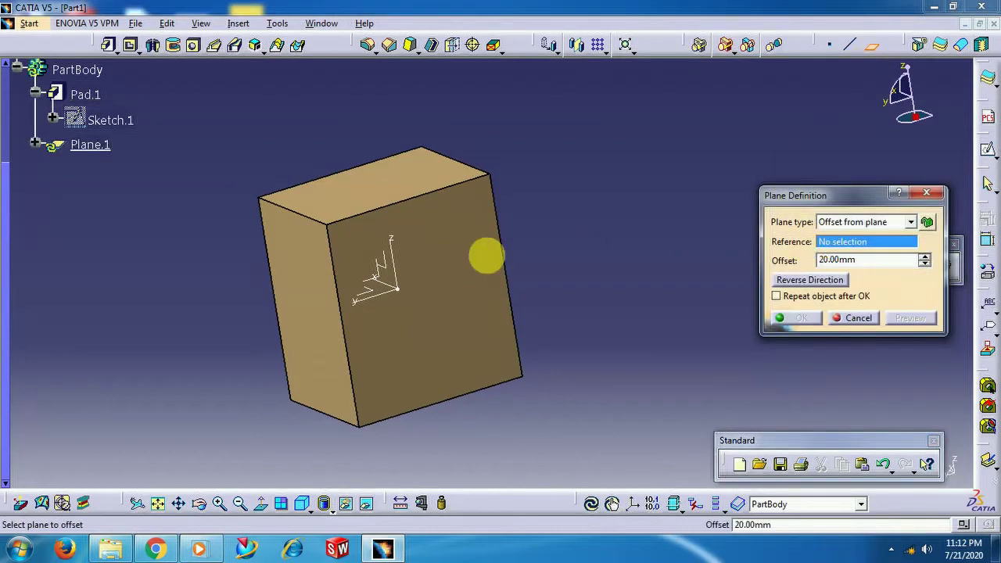
click(391, 274)
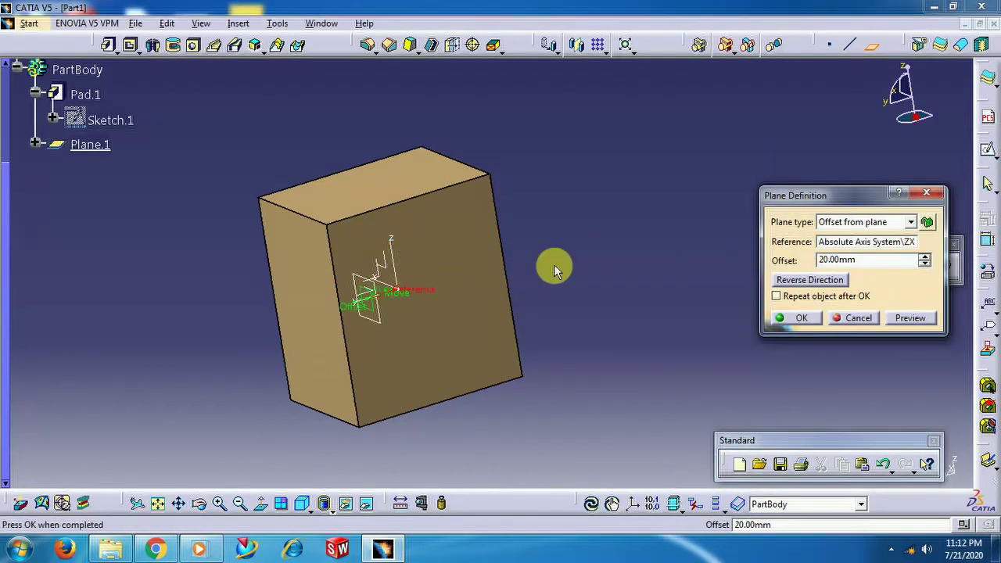
click(820, 283)
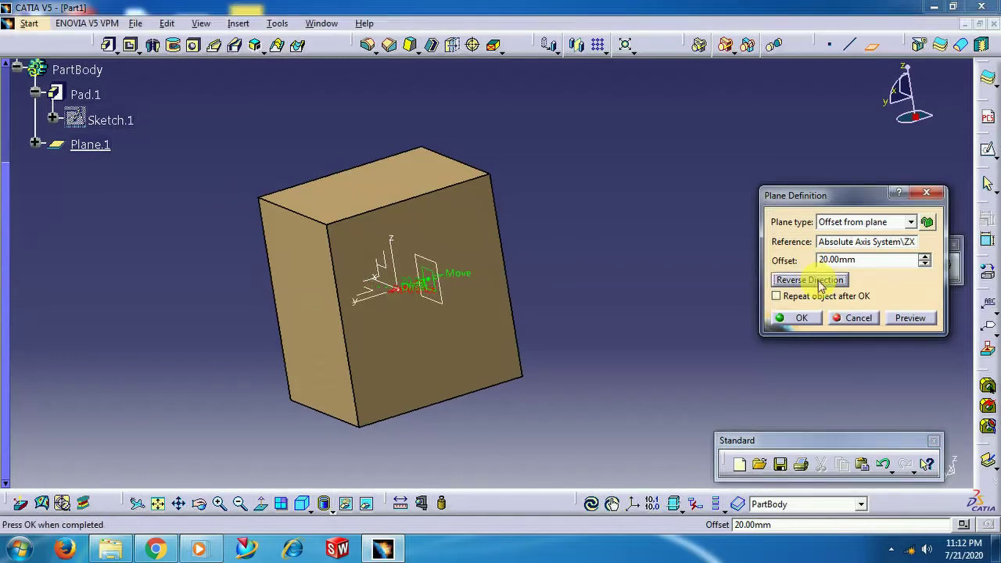
click(805, 318)
middle_drag(623, 229, 564, 258)
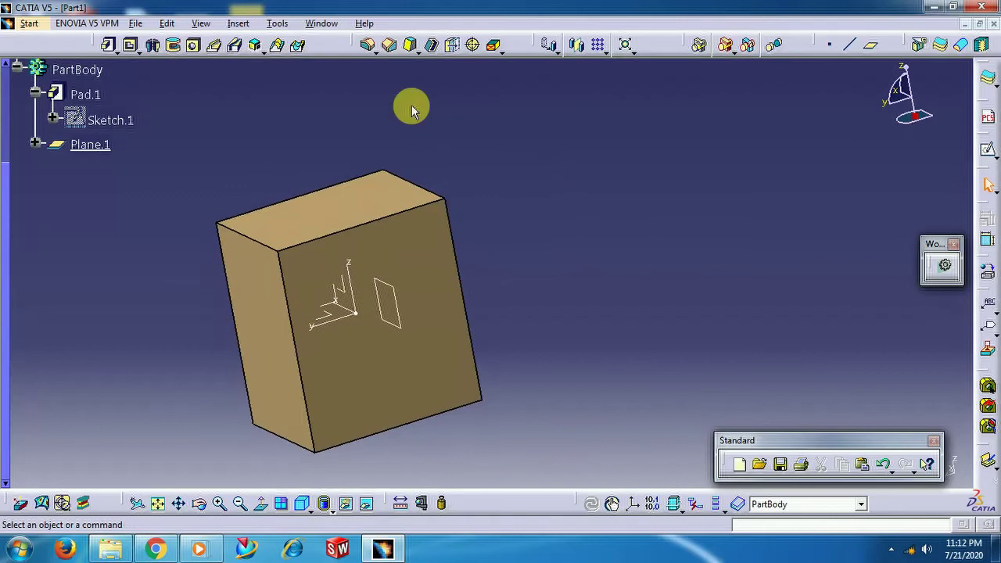
Step: Start a 20-degree draft on the block's front face, using the top face as the neutral element
click(407, 45)
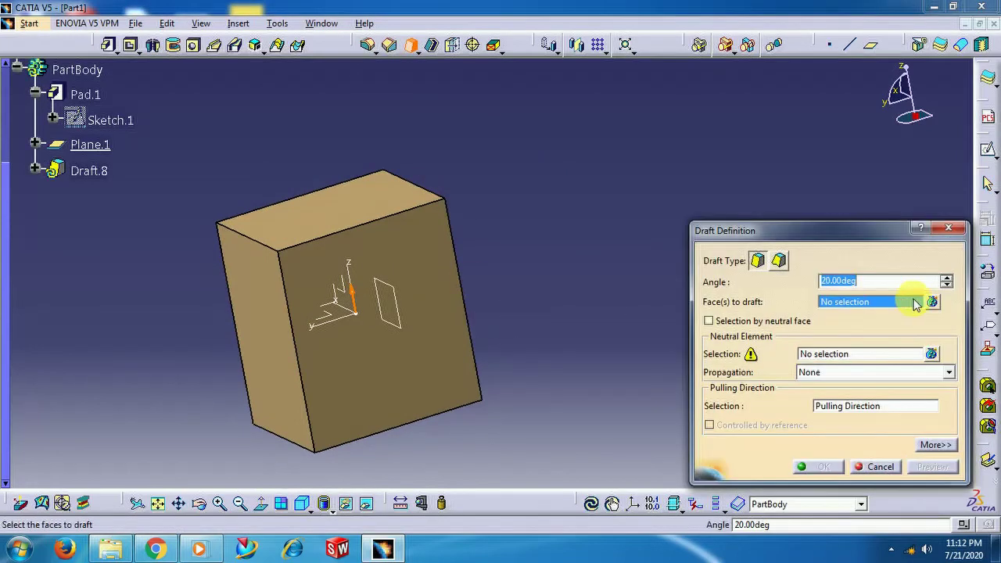
click(462, 321)
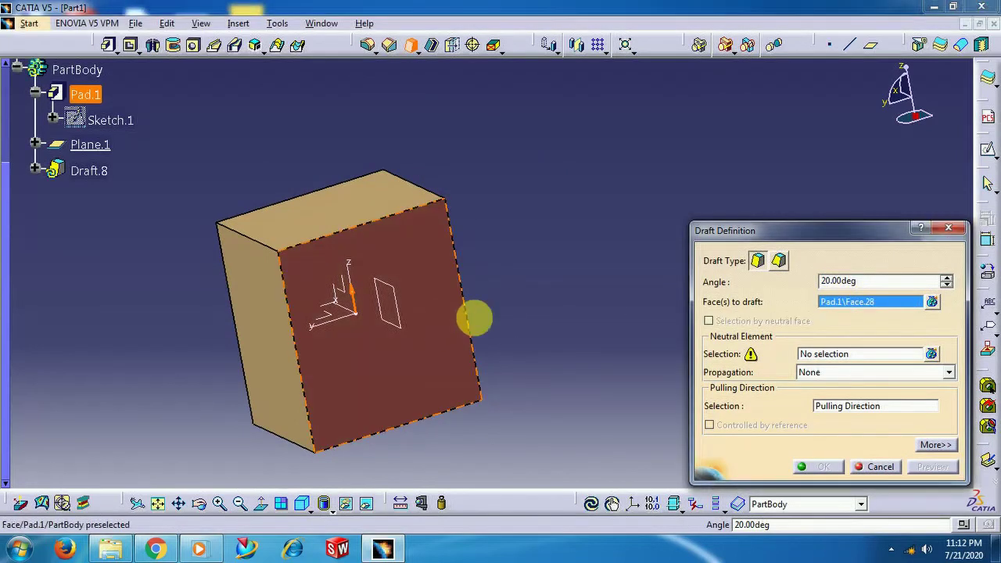
click(833, 355)
click(347, 197)
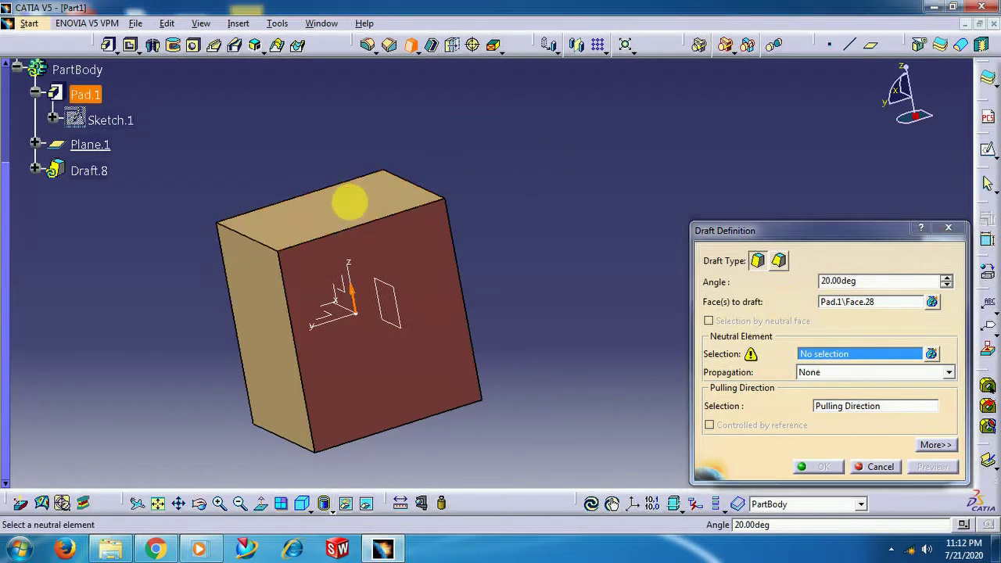
Step: Limit the front-face draft with the ZX plane and Plane.1 so the two outer portions are drafted, apply it and dismiss the warning
click(935, 445)
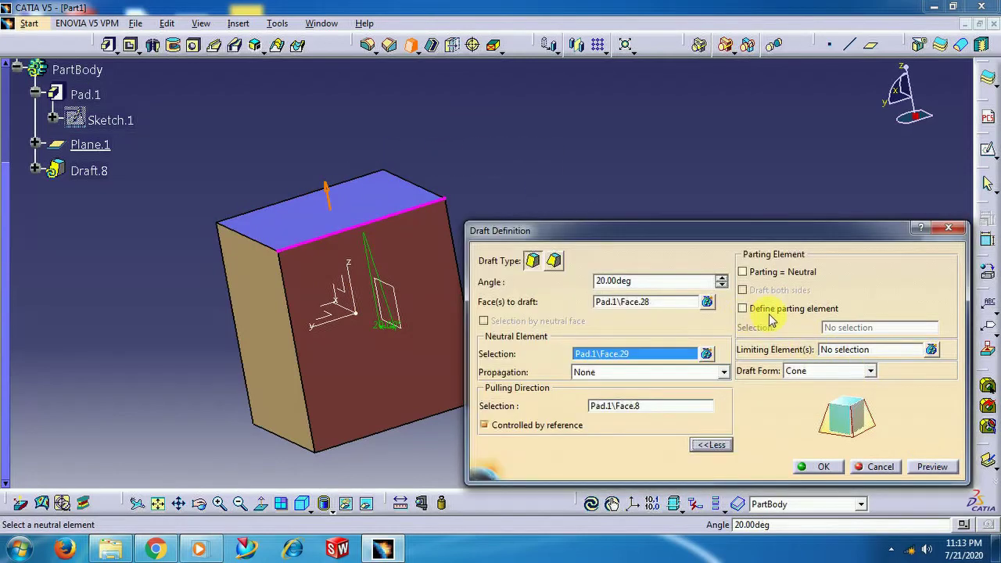
click(831, 349)
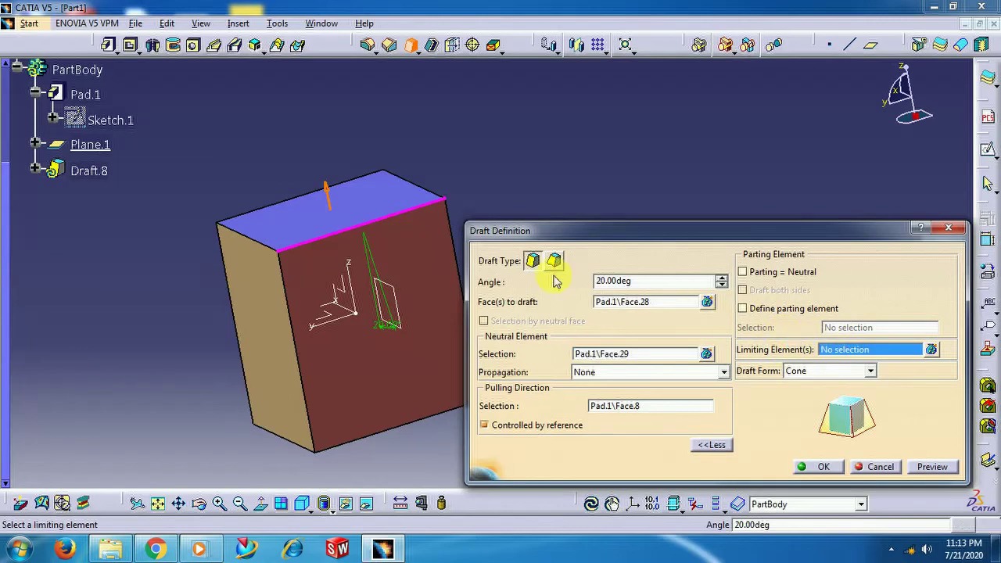
click(349, 296)
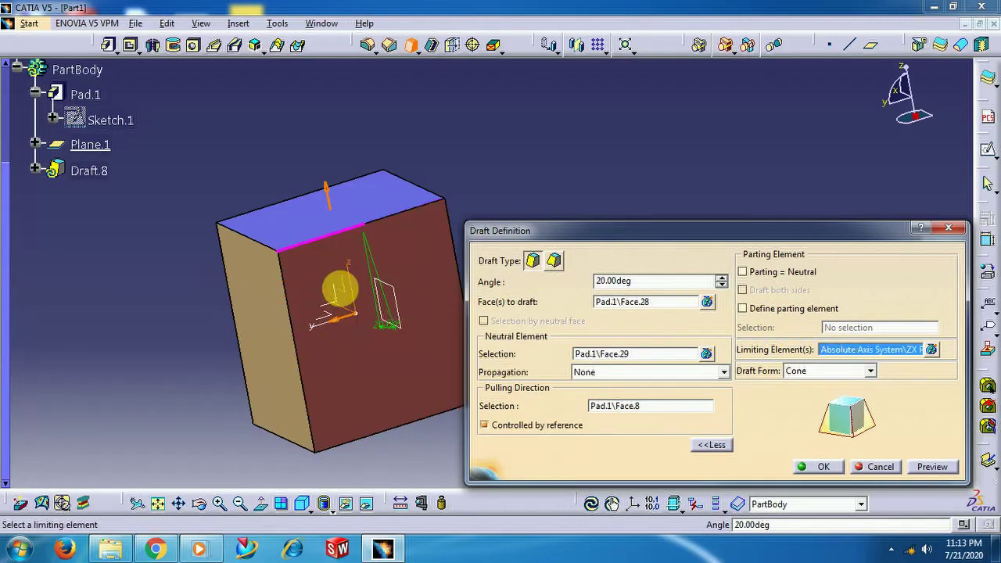
click(403, 295)
middle_drag(446, 250, 405, 291)
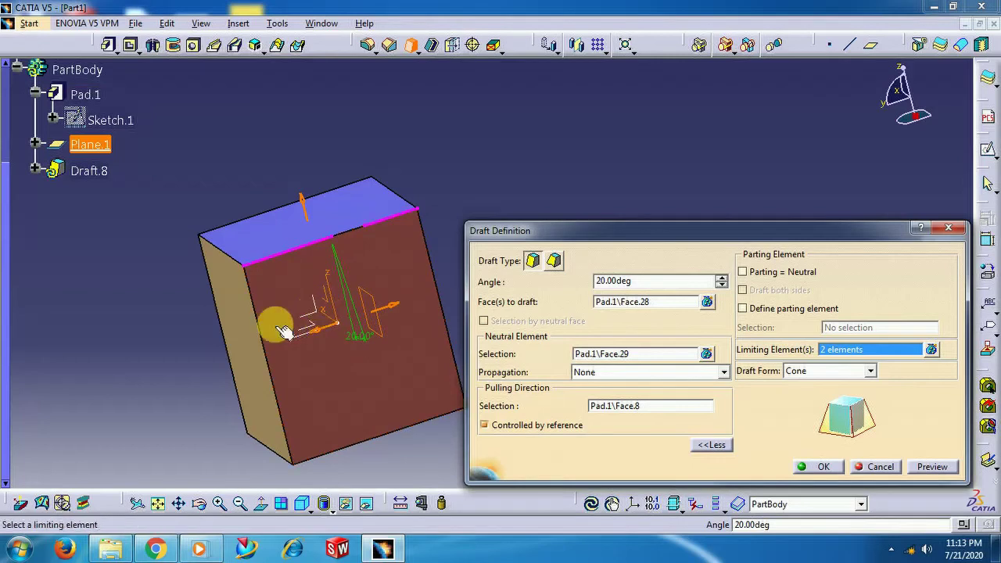
click(826, 467)
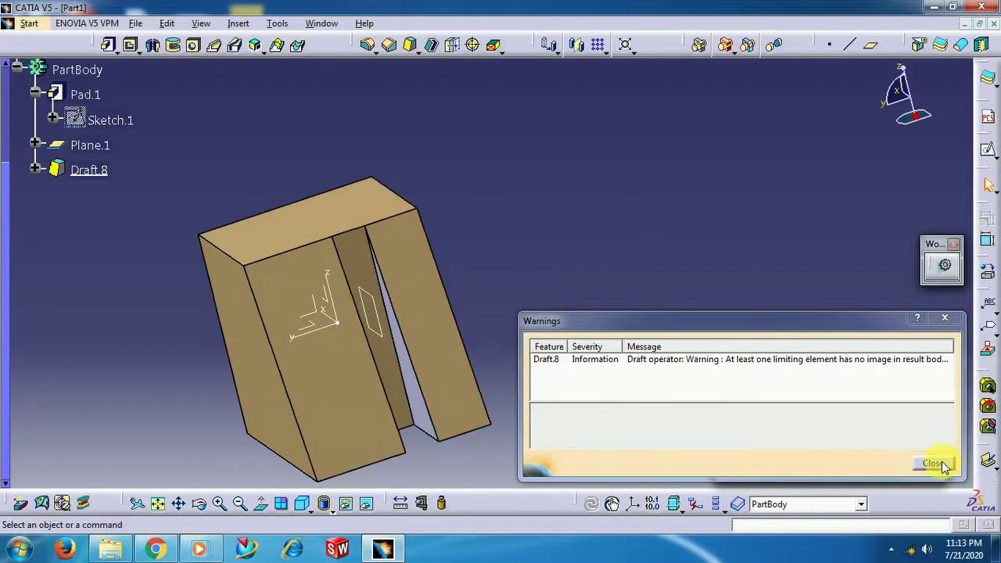
click(933, 463)
middle_drag(612, 303, 536, 241)
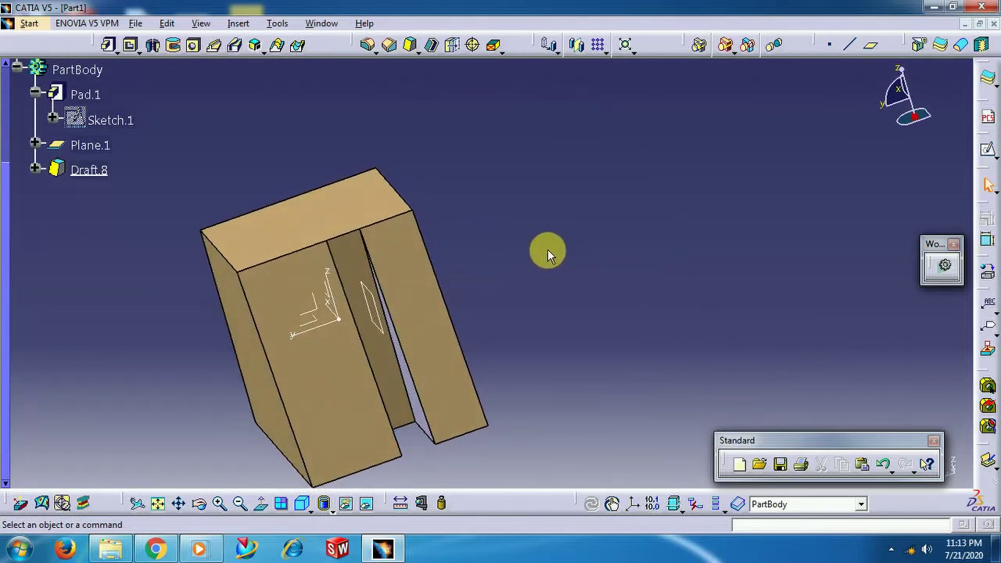
Step: Reverse both limiting directions of Draft.8 so only the strip between the ZX plane and Plane.1 is drafted, and apply it
double_click(116, 170)
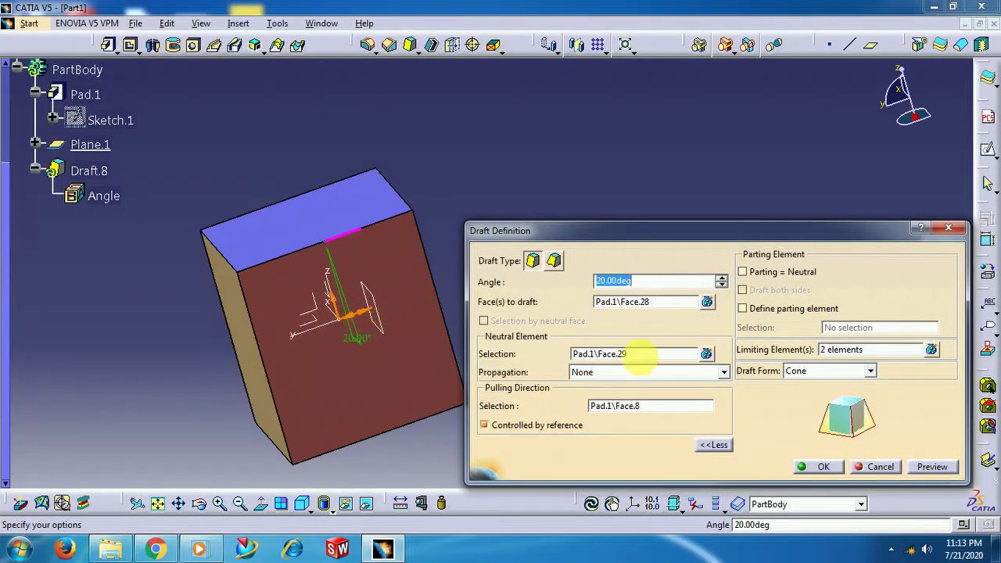
click(822, 468)
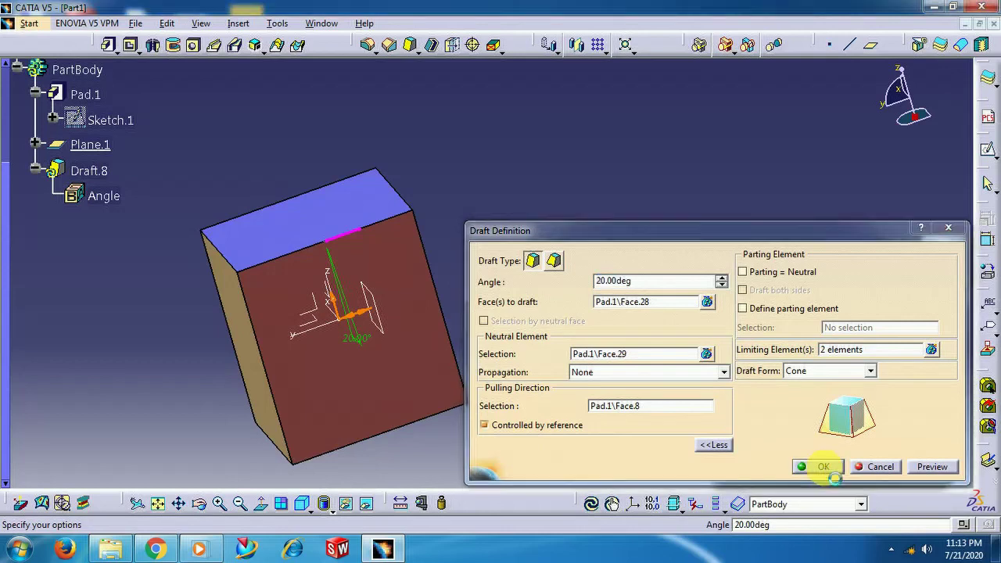
click(933, 463)
middle_drag(545, 273, 603, 227)
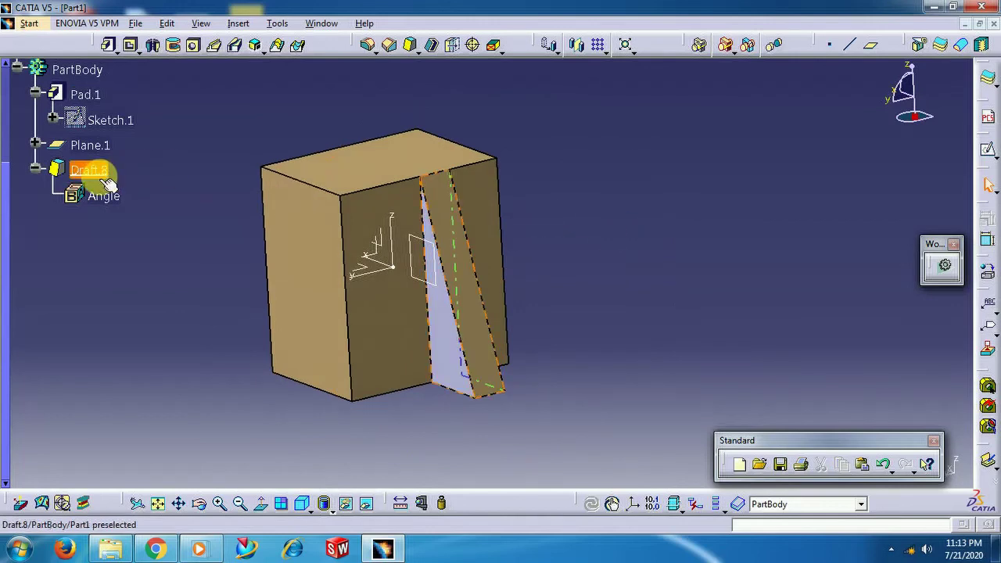
Step: Delete the draft limited by the two planes, Draft.8, from the part body
middle_drag(209, 180, 213, 204)
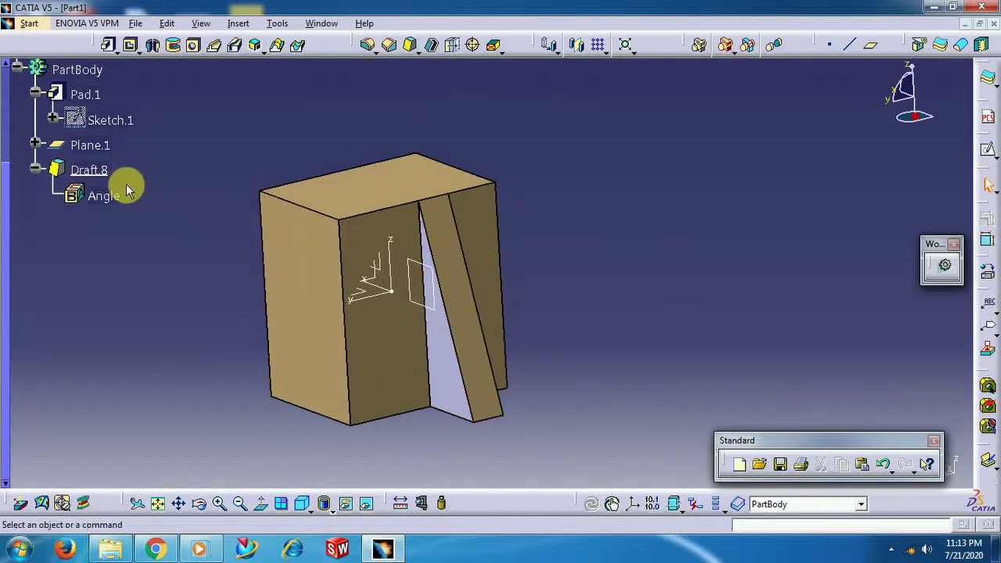
right_click(85, 168)
click(168, 374)
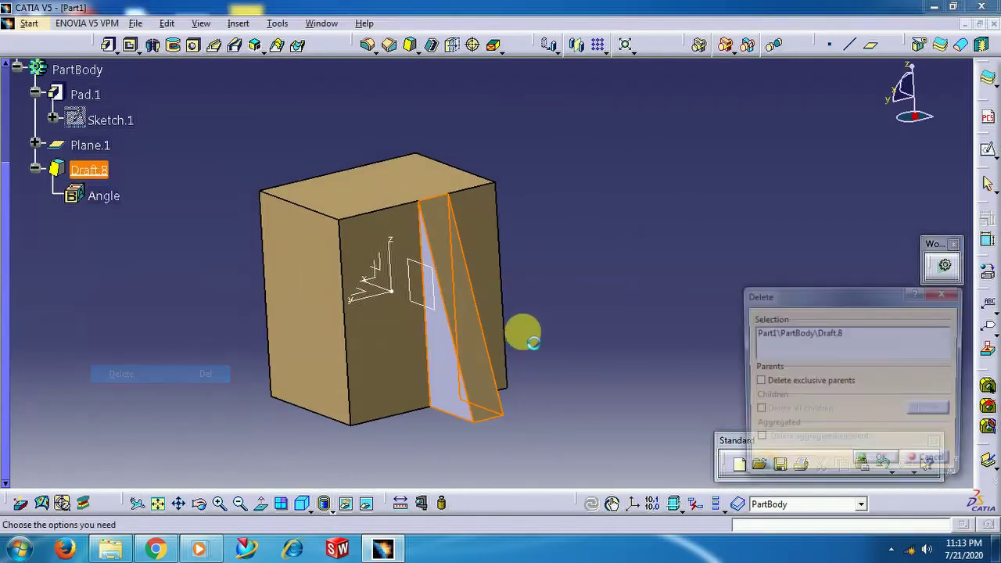
click(883, 464)
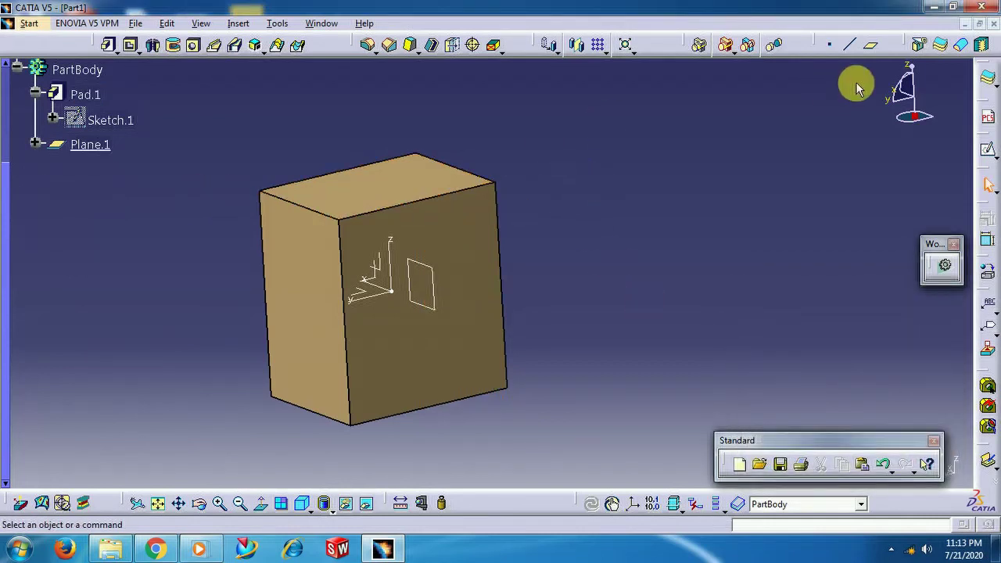
middle_drag(650, 251, 670, 224)
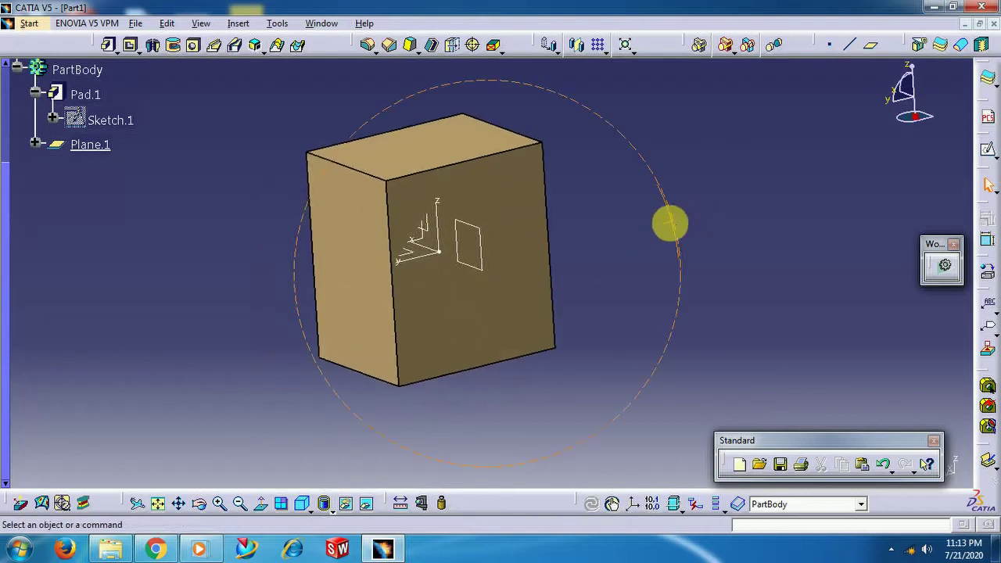
middle_drag(320, 300, 660, 230)
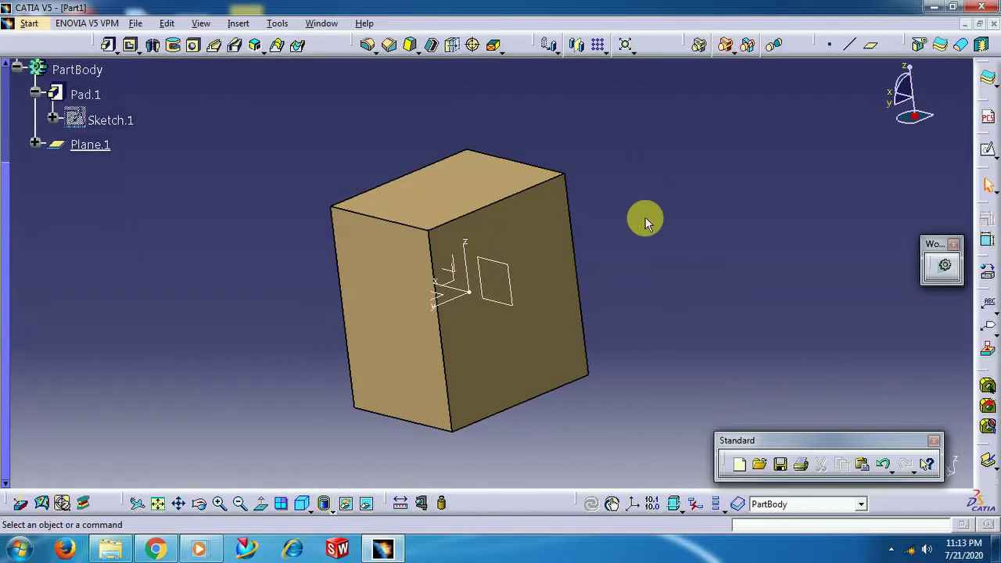